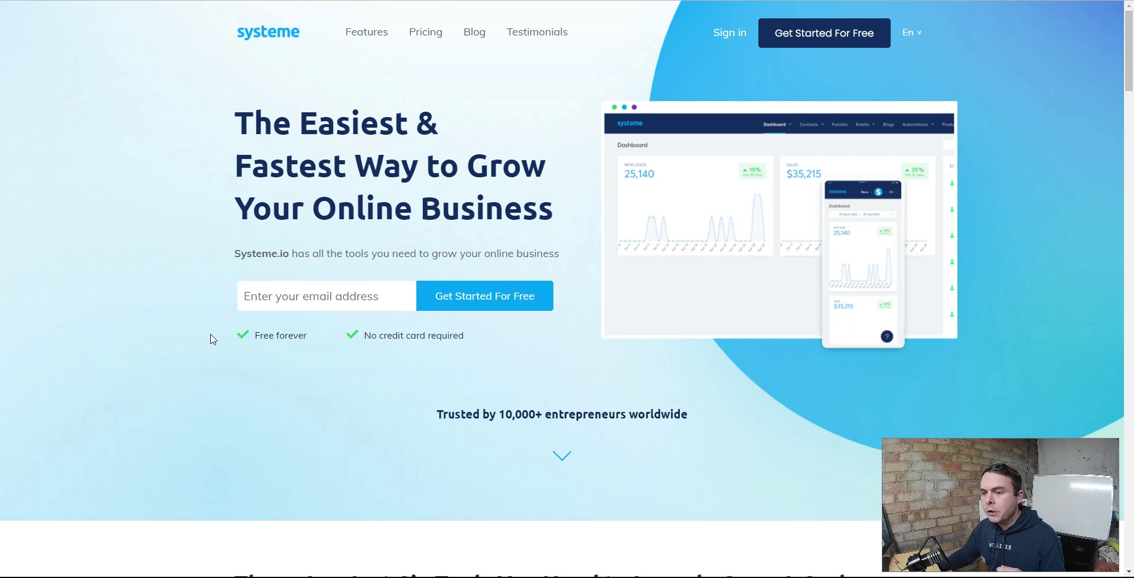
drag(219, 334, 489, 345)
click(514, 340)
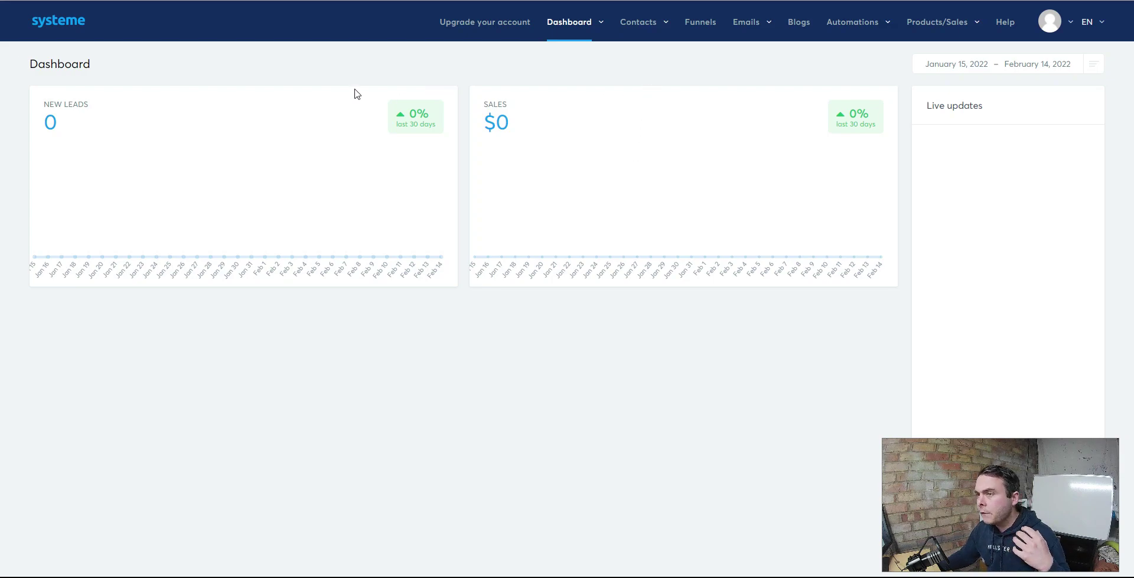
mouse_move(579, 37)
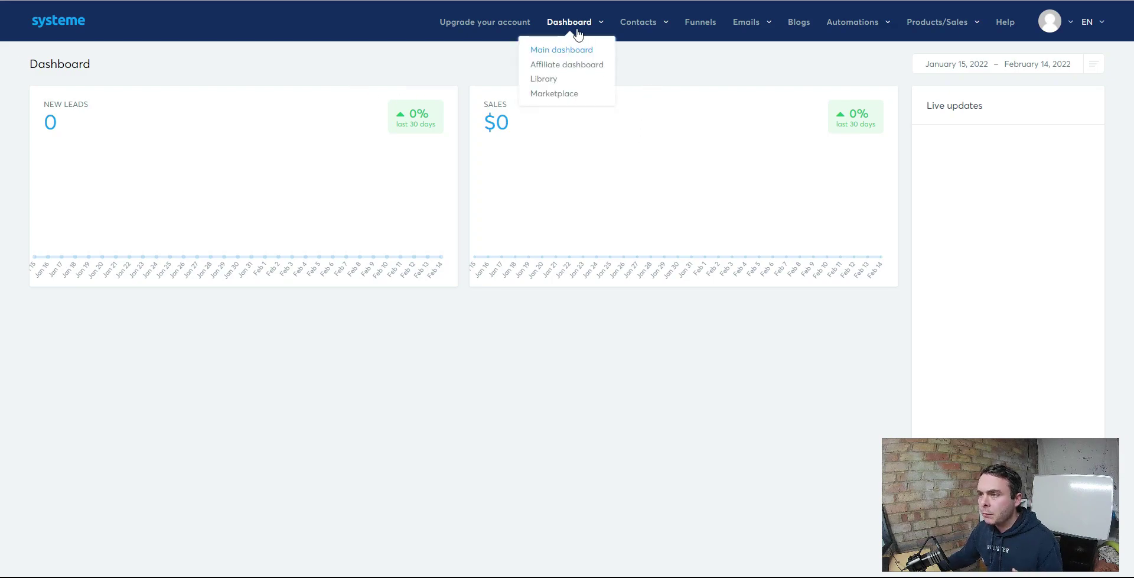
mouse_move(647, 31)
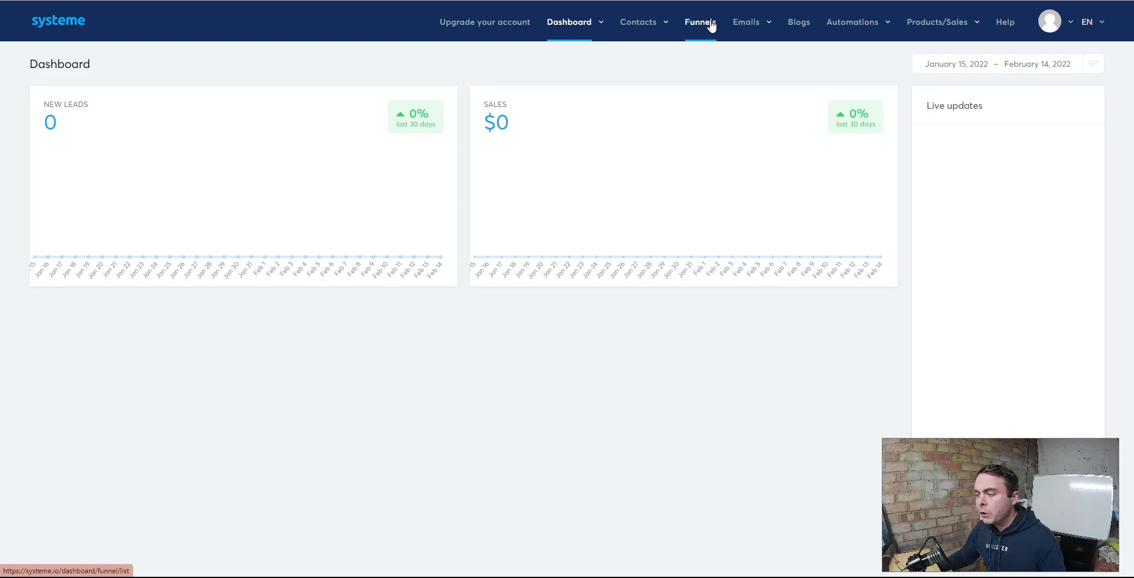
mouse_move(756, 25)
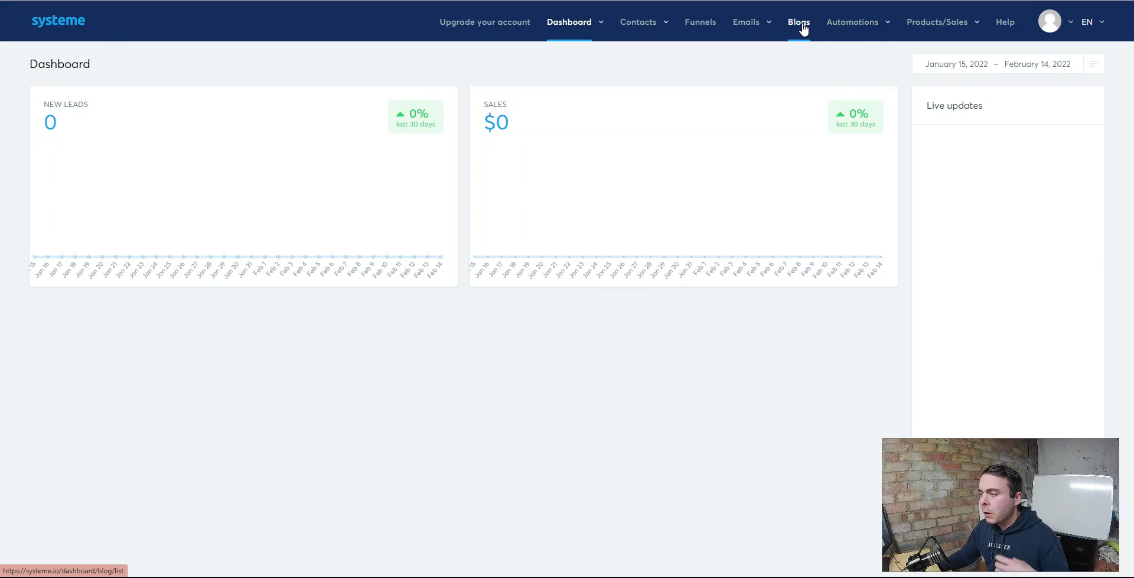
mouse_move(859, 25)
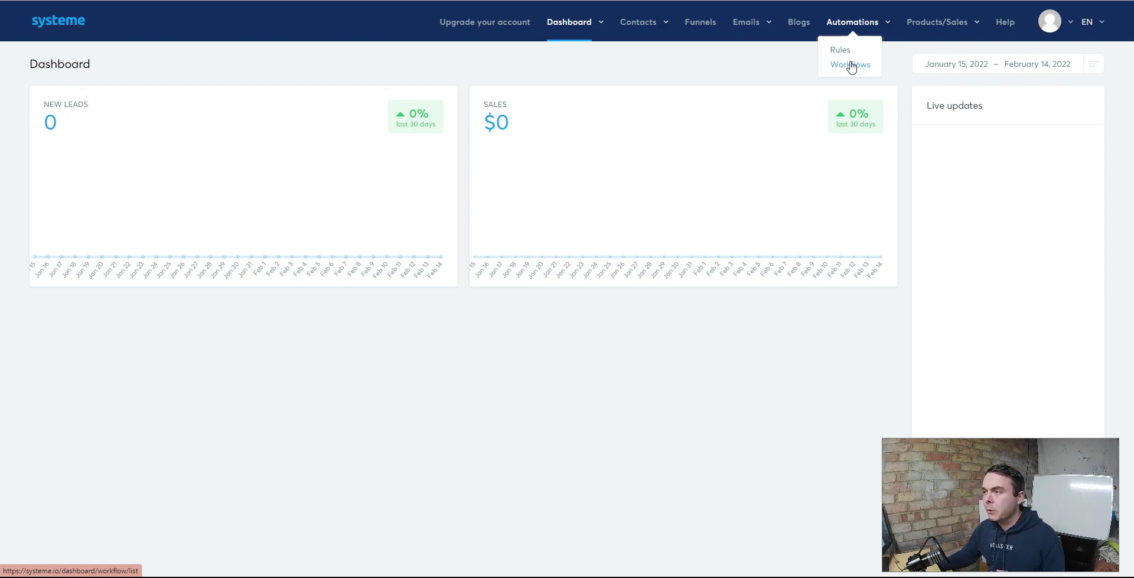
mouse_move(945, 30)
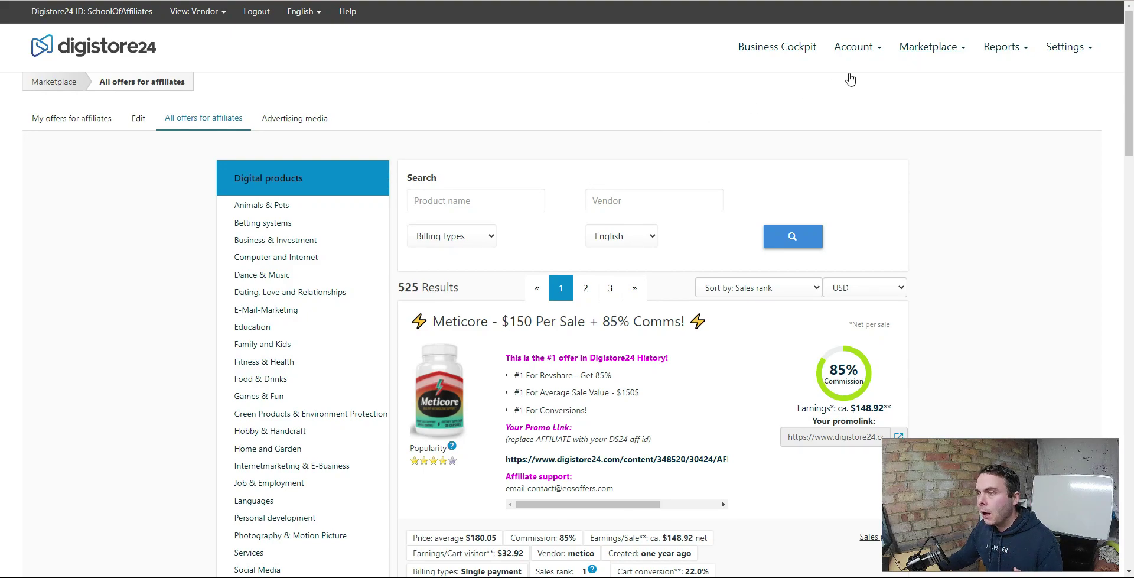
Switch to Digistore24, open all offers on the affiliate marketplace and examine the top-ranked listings.
mouse_move(953, 47)
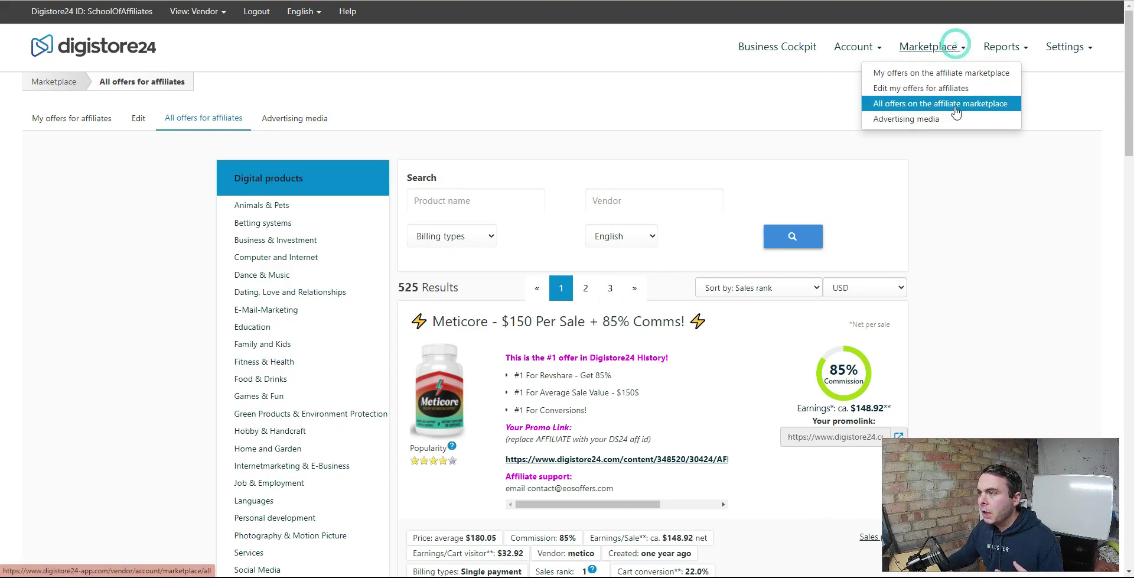
click(914, 105)
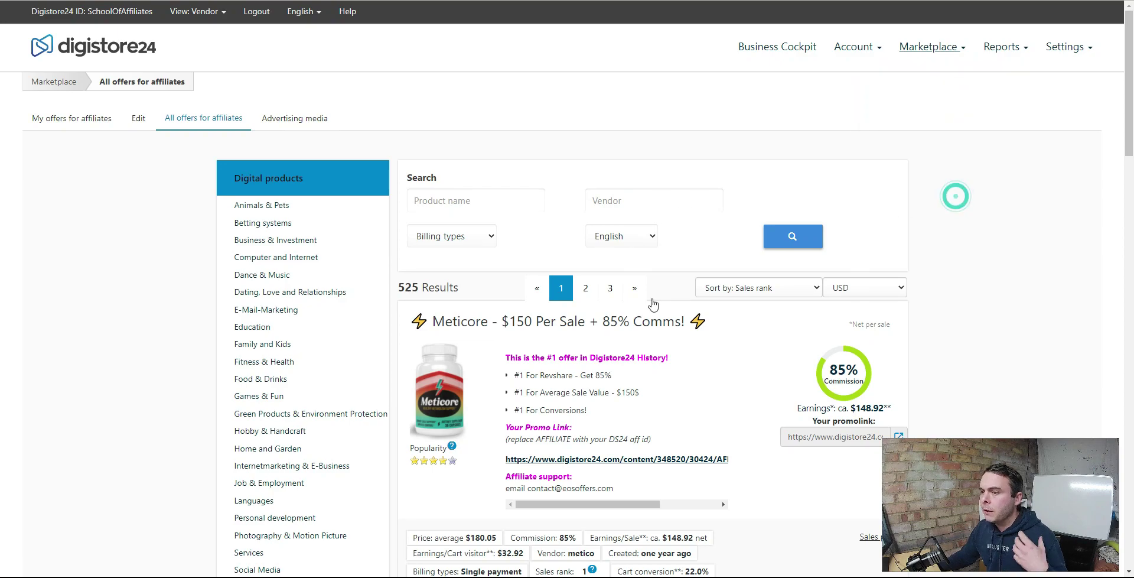
scroll(816, 291, down, 2)
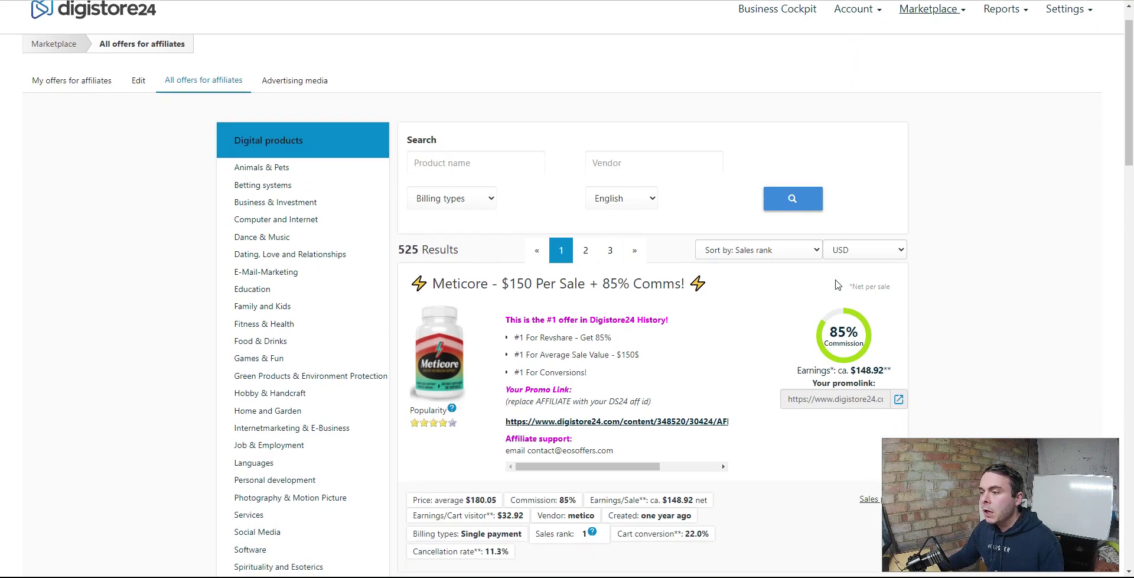
scroll(836, 283, down, 5)
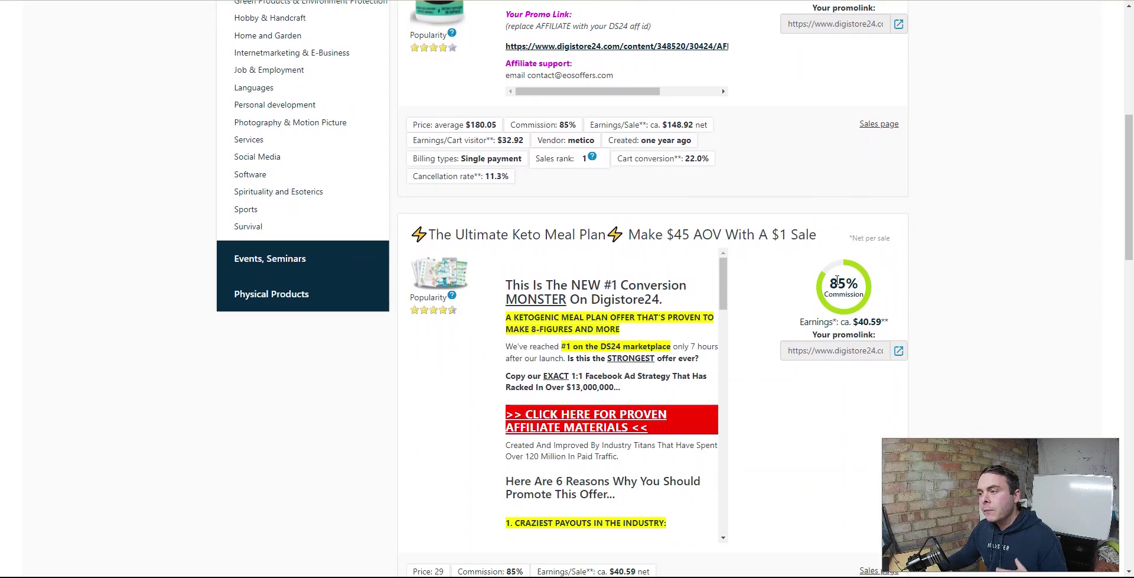
scroll(839, 285, up, 3)
scroll(837, 284, up, 2)
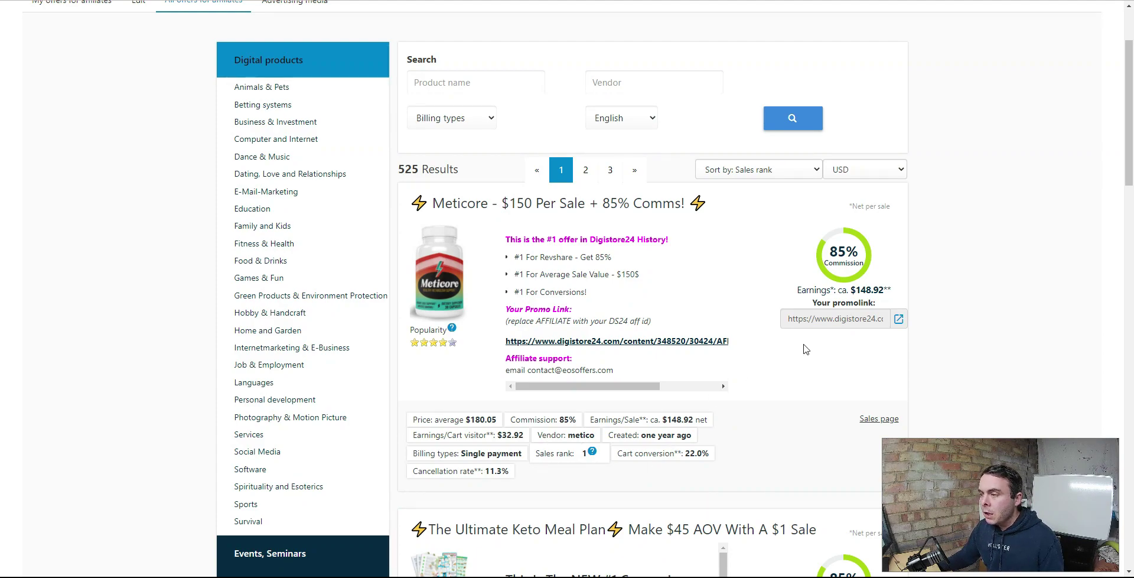
Find the promolink of the Meticore offer in the marketplace and select its address.
scroll(877, 384, down, 15)
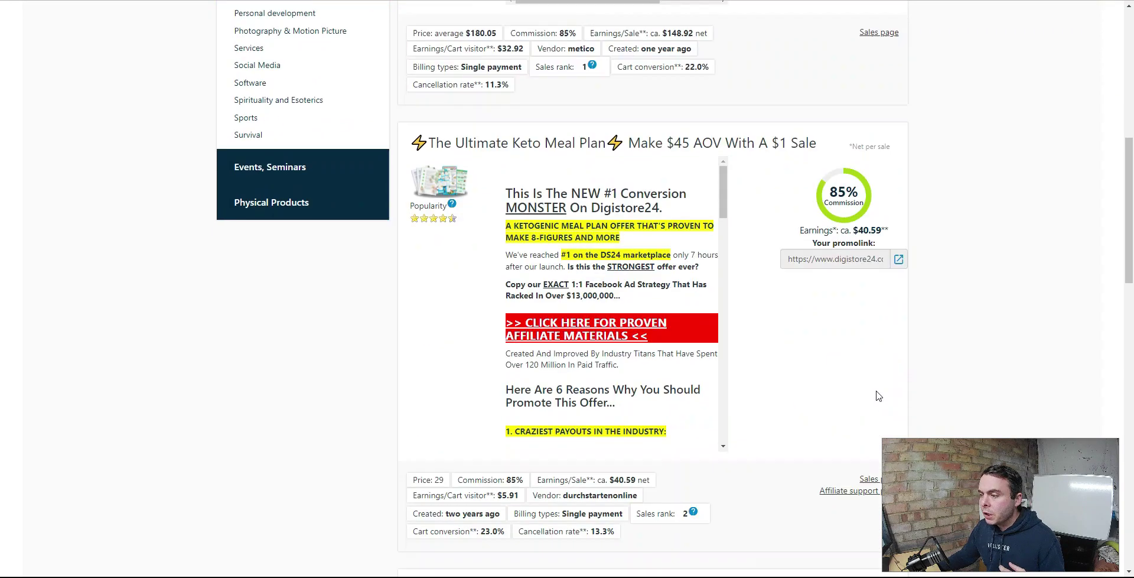
scroll(849, 292, up, 15)
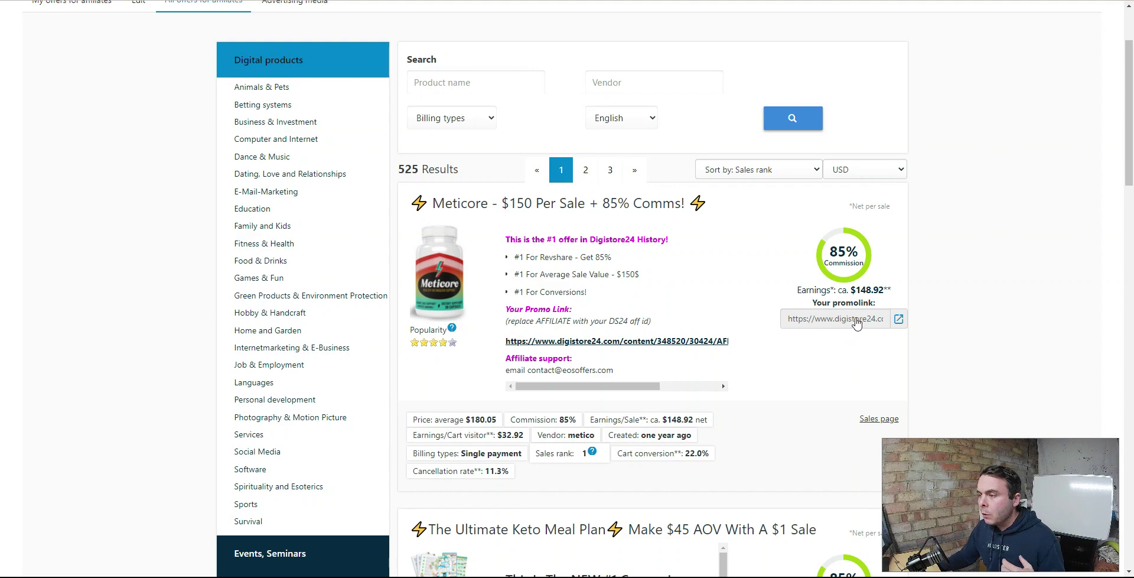
click(827, 319)
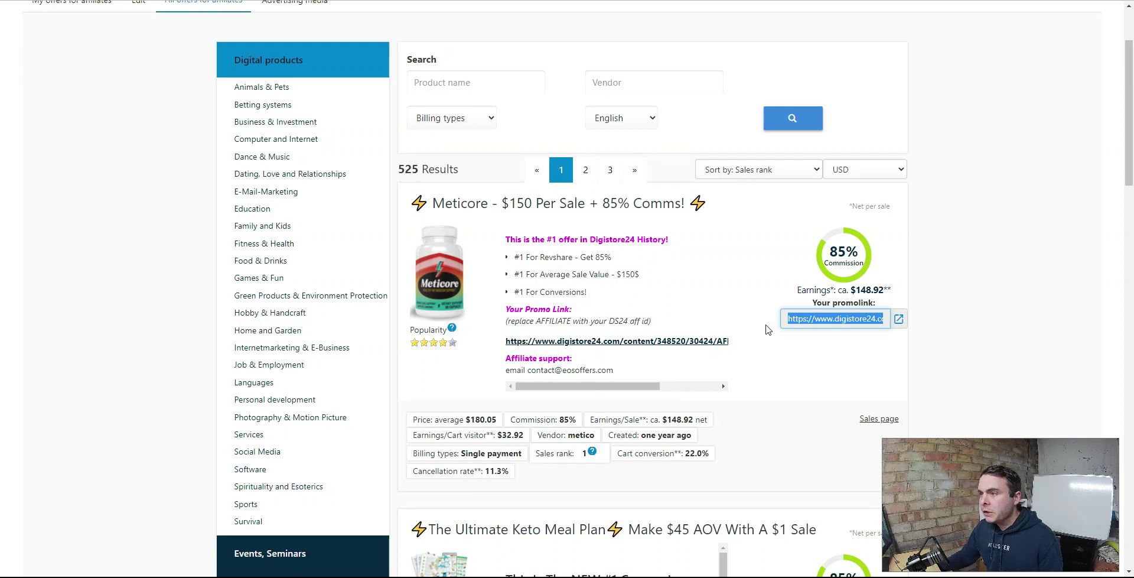
click(769, 295)
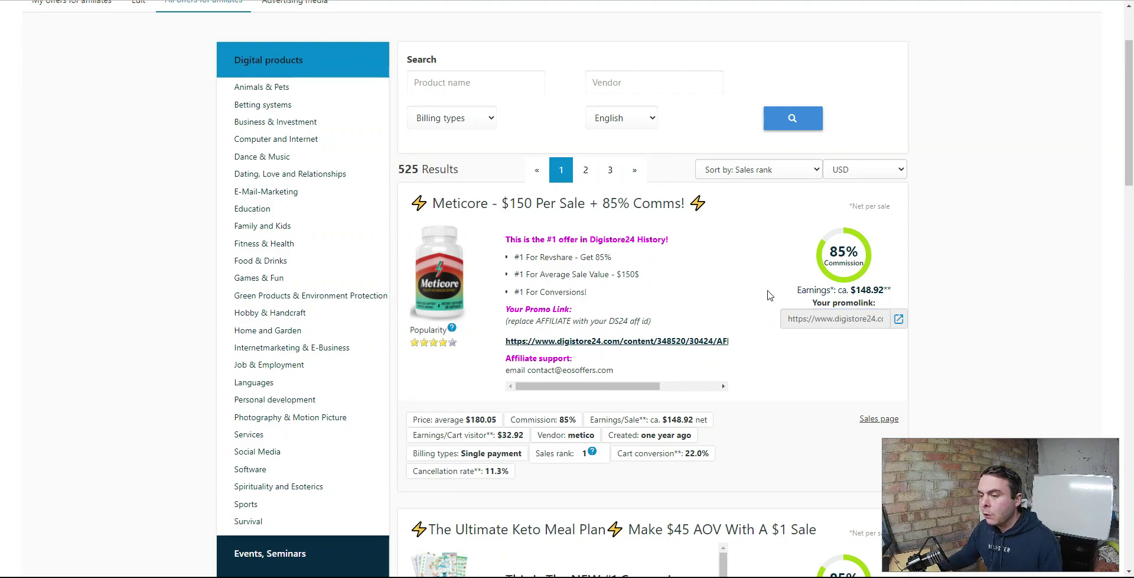
Open the sales page of the Tube Mastery and Monetization offer, look through it and return to the marketplace listing.
scroll(770, 295, down, 8)
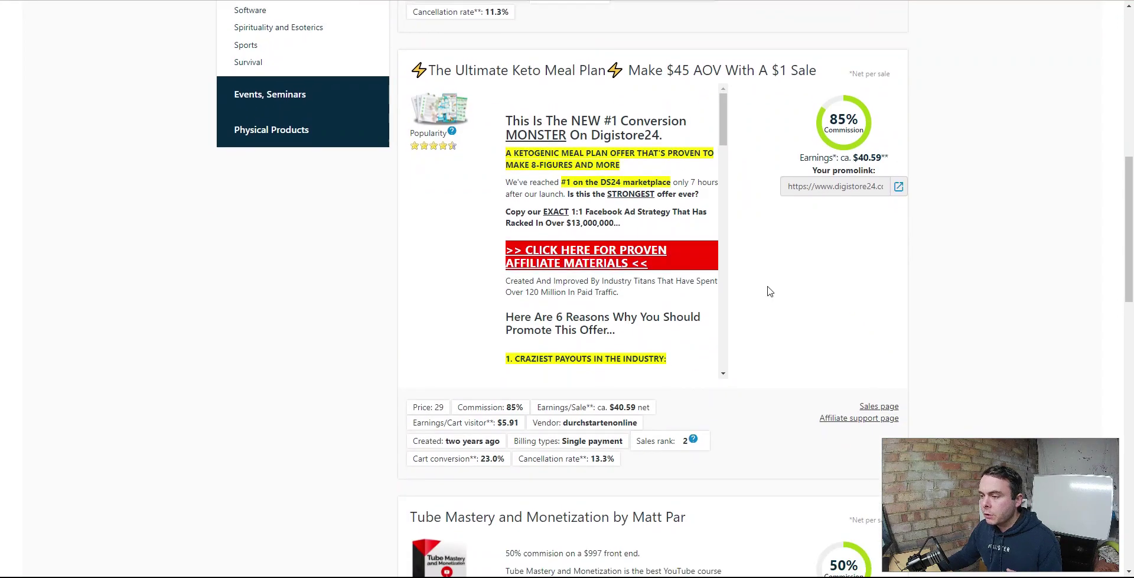
scroll(769, 291, down, 1)
scroll(775, 288, down, 1)
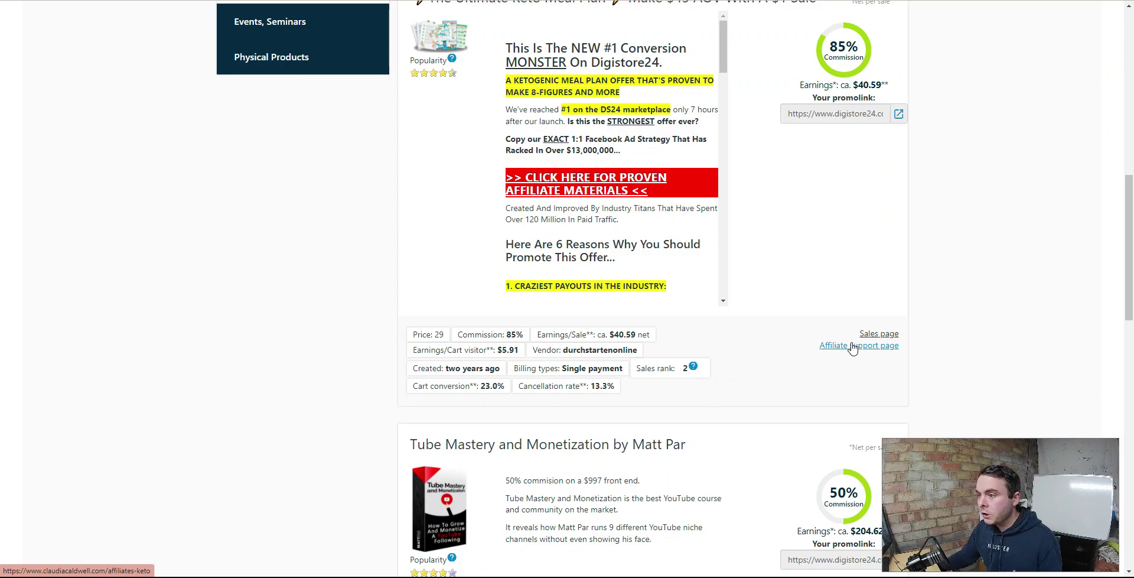
scroll(852, 348, down, 5)
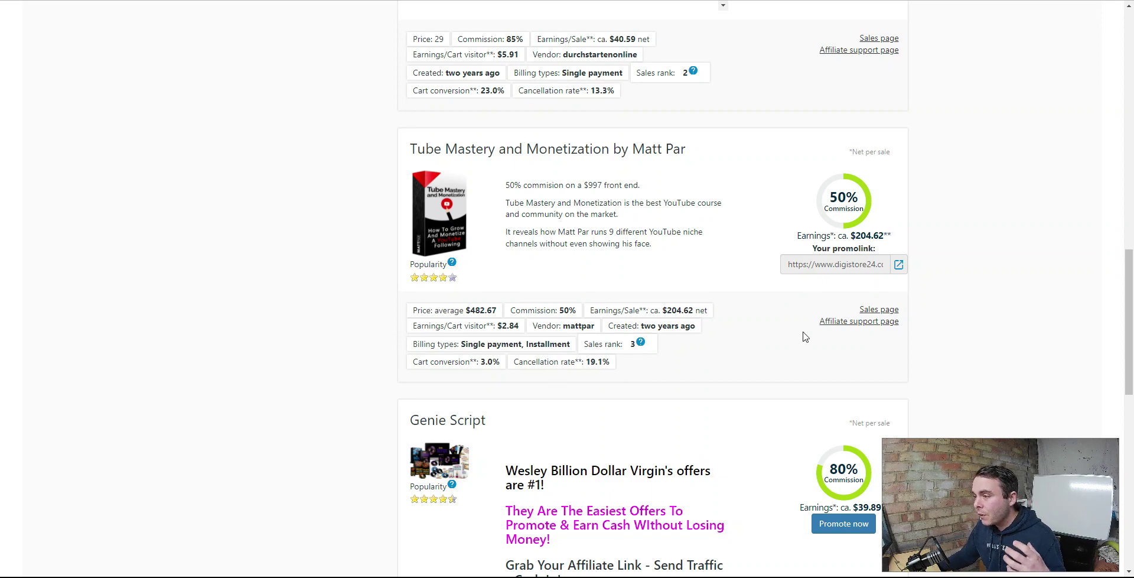
click(871, 311)
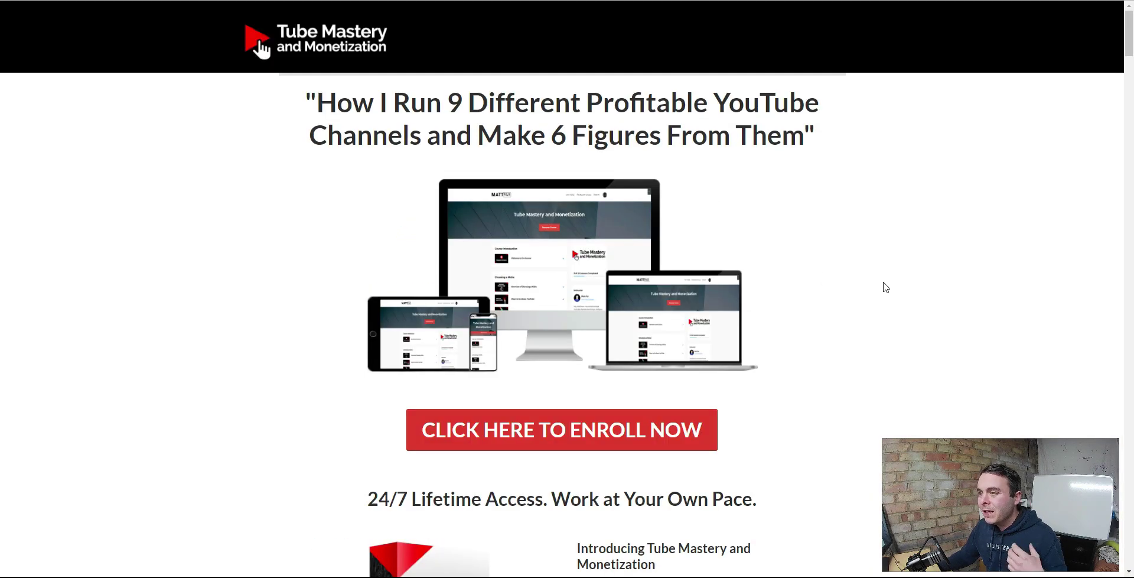
scroll(881, 284, down, 3)
scroll(882, 281, down, 5)
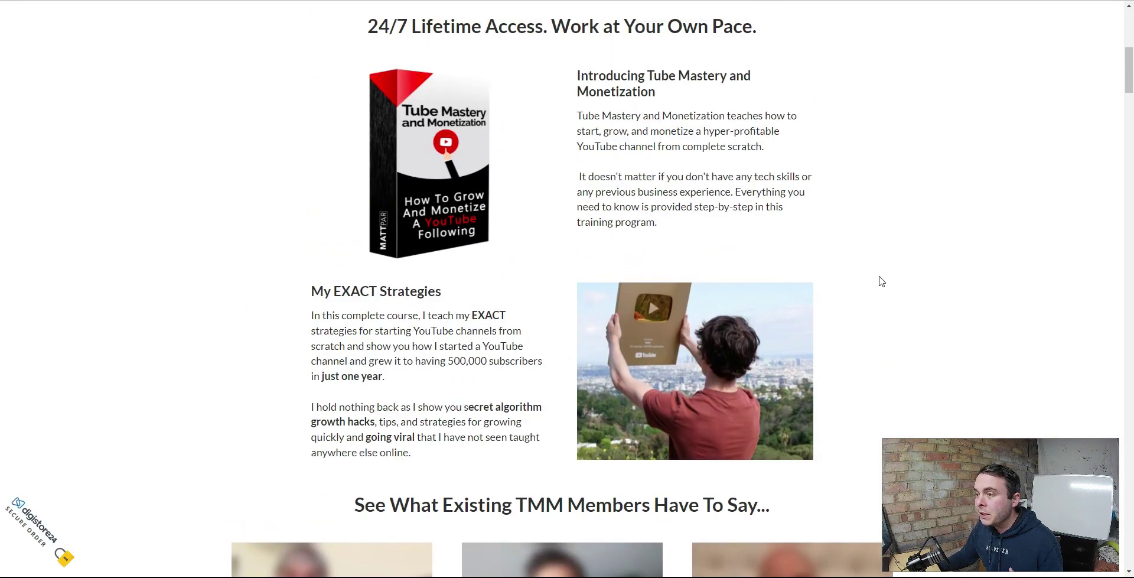
scroll(881, 281, up, 8)
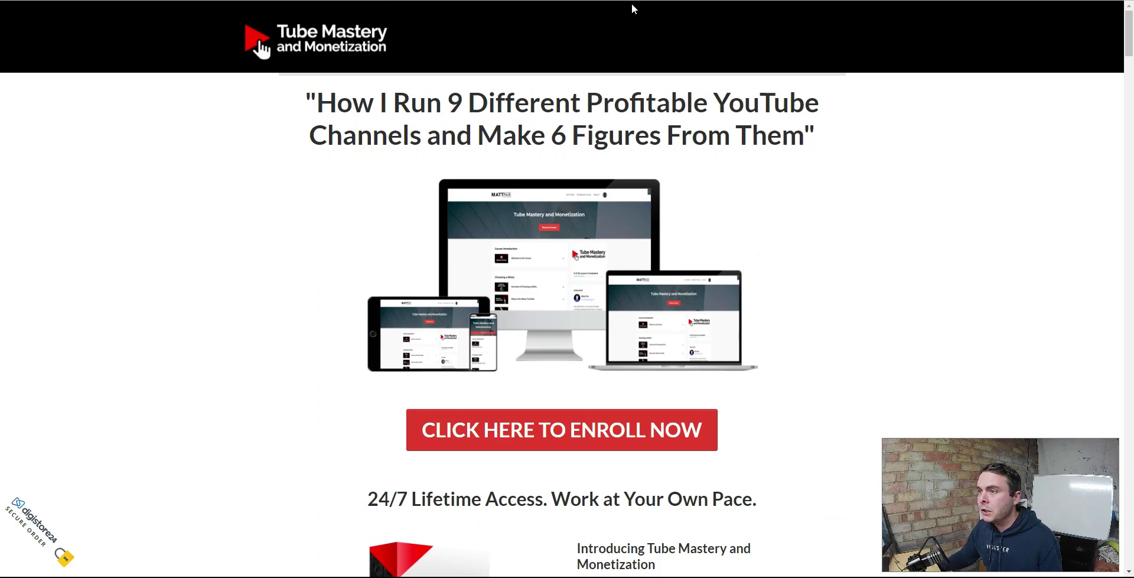
key(alt+Left)
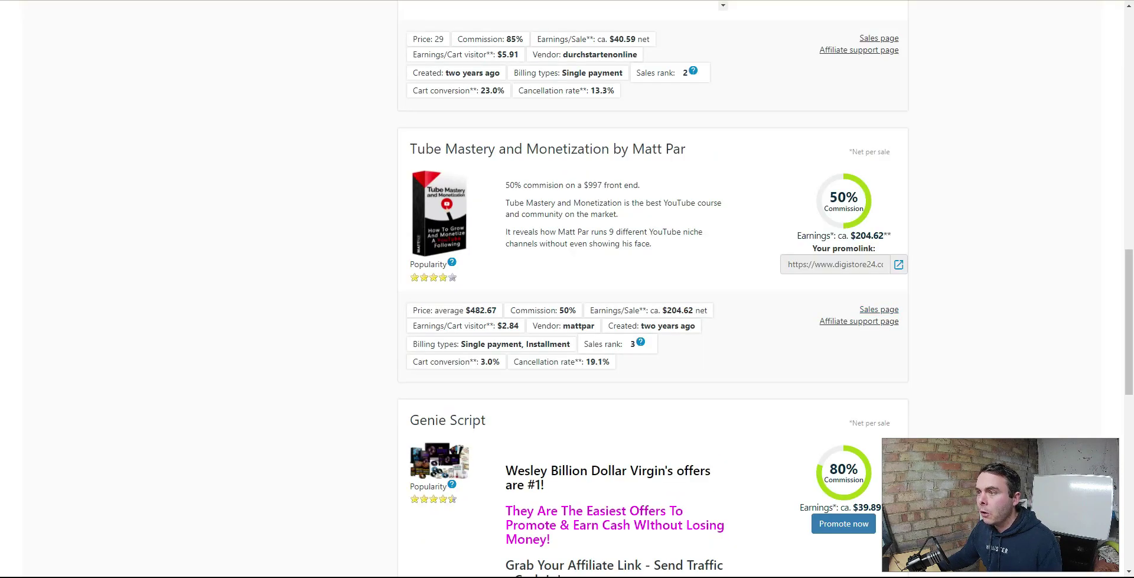
Open the affiliate support page of Tube Mastery and Monetization and examine its advice on how to promote the course.
click(855, 320)
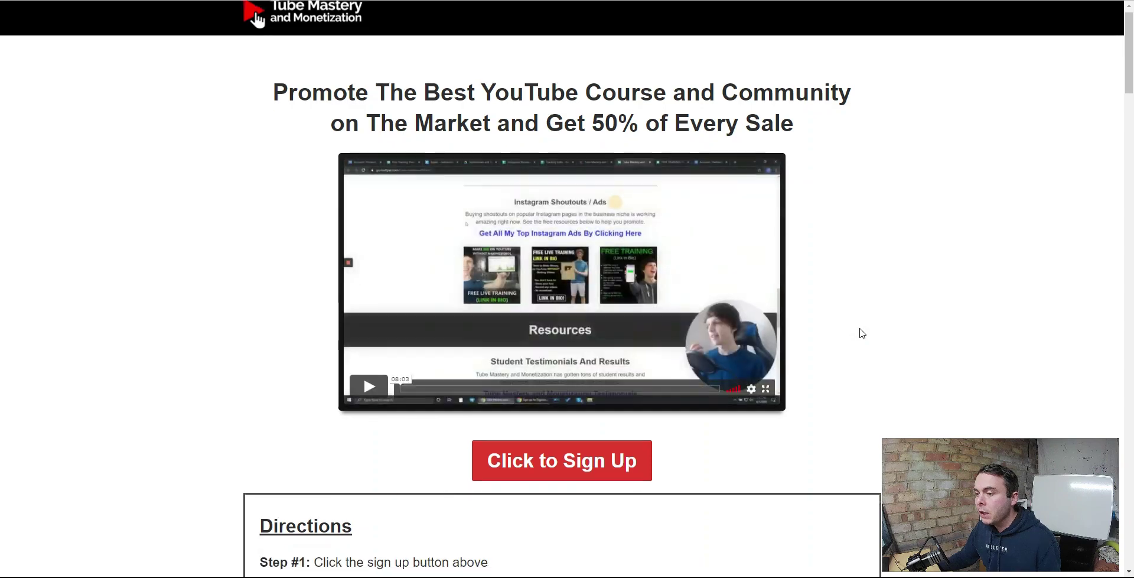
scroll(860, 329, down, 10)
scroll(863, 332, down, 9)
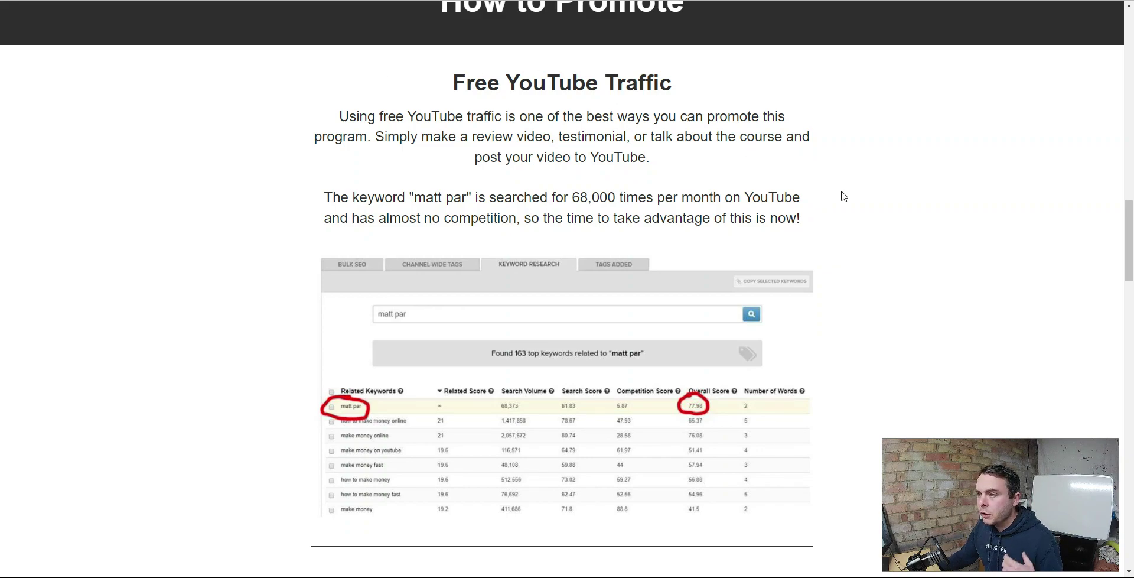
scroll(850, 197, down, 6)
scroll(851, 197, down, 4)
scroll(579, 119, up, 3)
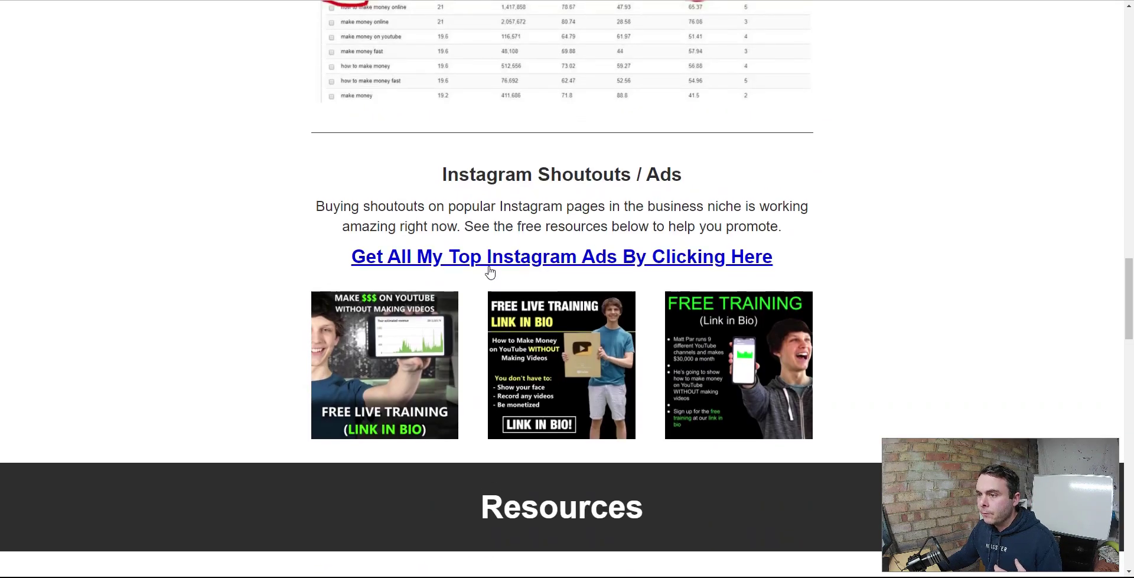
Examine the promotional resources on the affiliate page: YouTube ads, Facebook ads, student testimonials and branding images.
scroll(848, 346, down, 7)
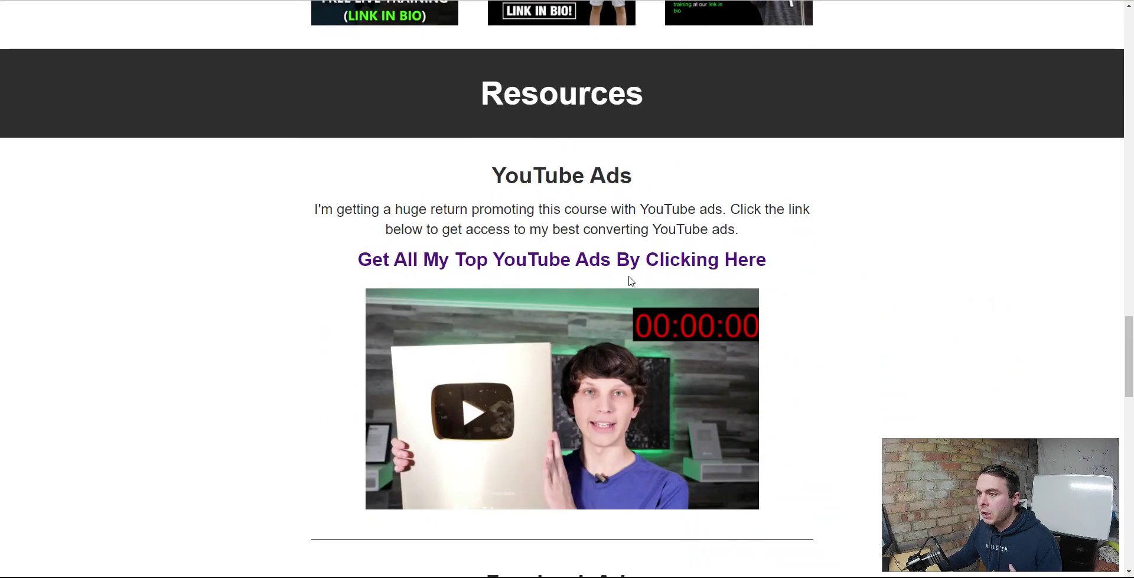
scroll(772, 285, down, 14)
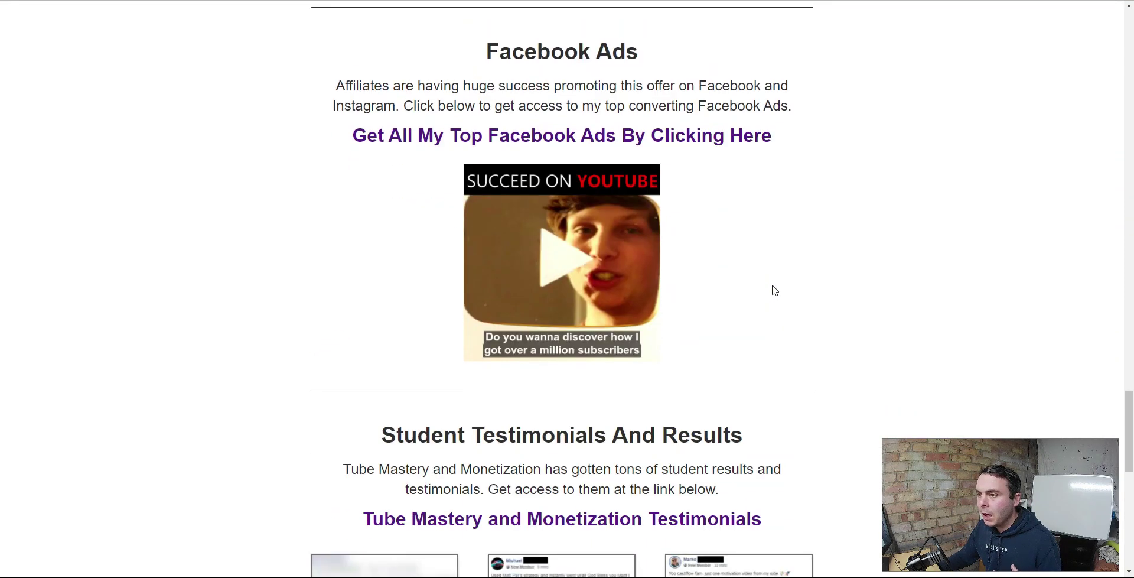
scroll(771, 285, down, 3)
scroll(769, 252, up, 3)
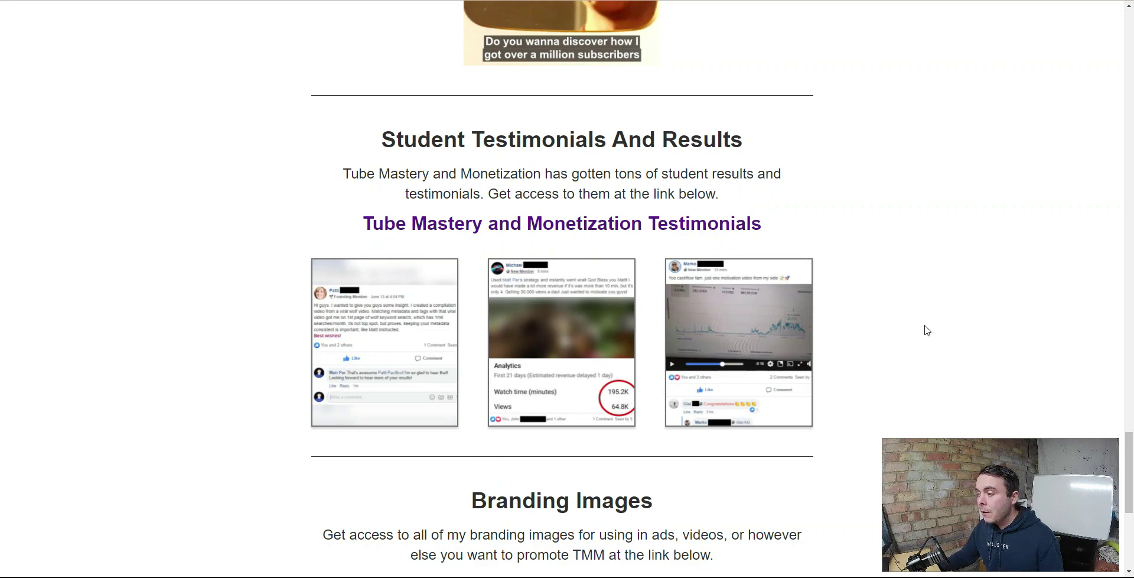
scroll(926, 324, down, 3)
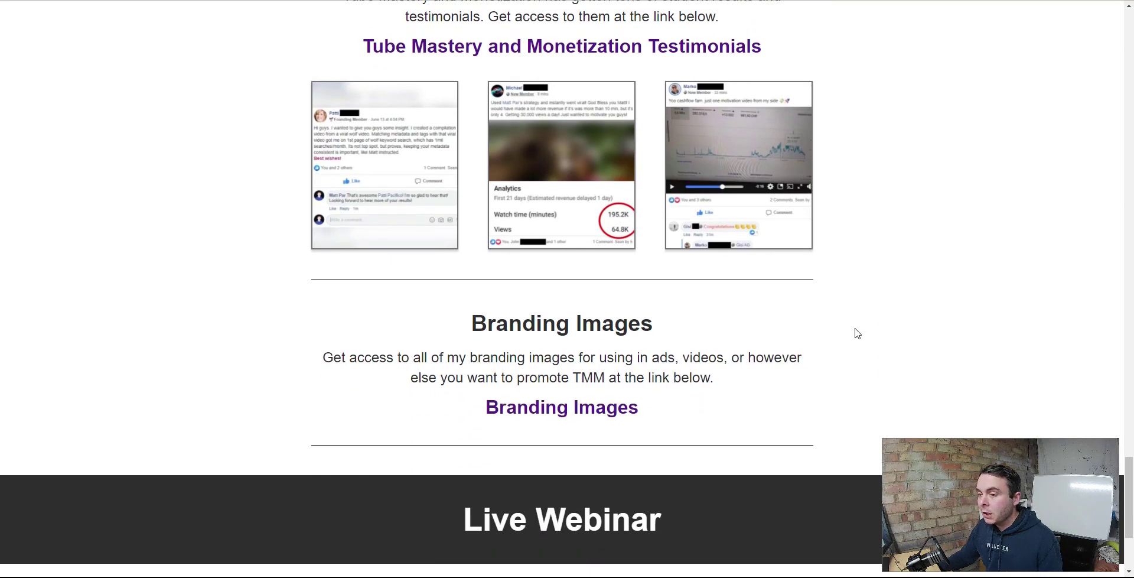
scroll(866, 324, up, 15)
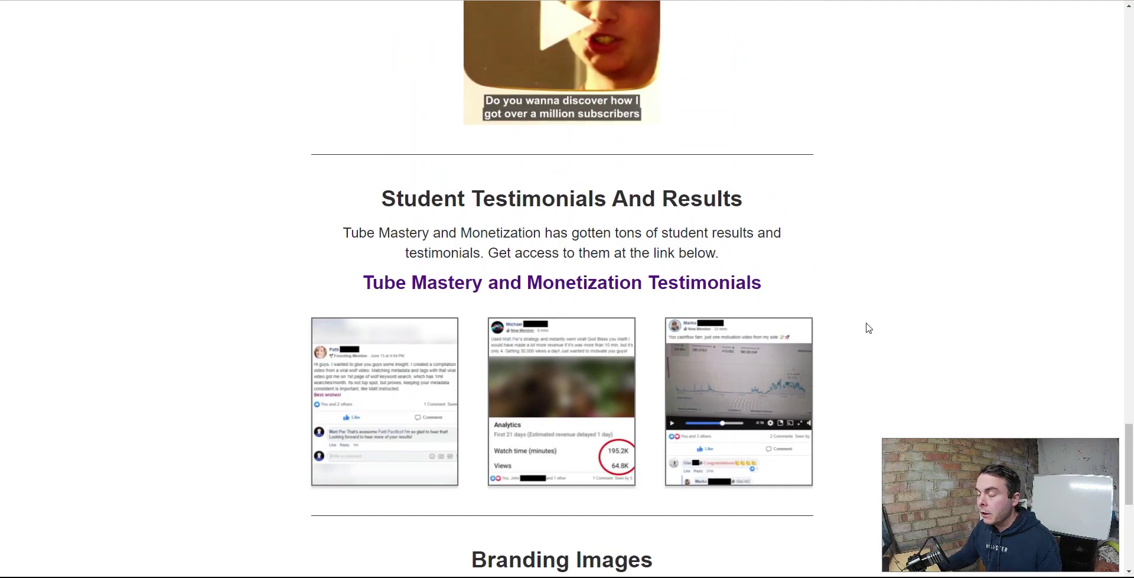
scroll(867, 328, up, 20)
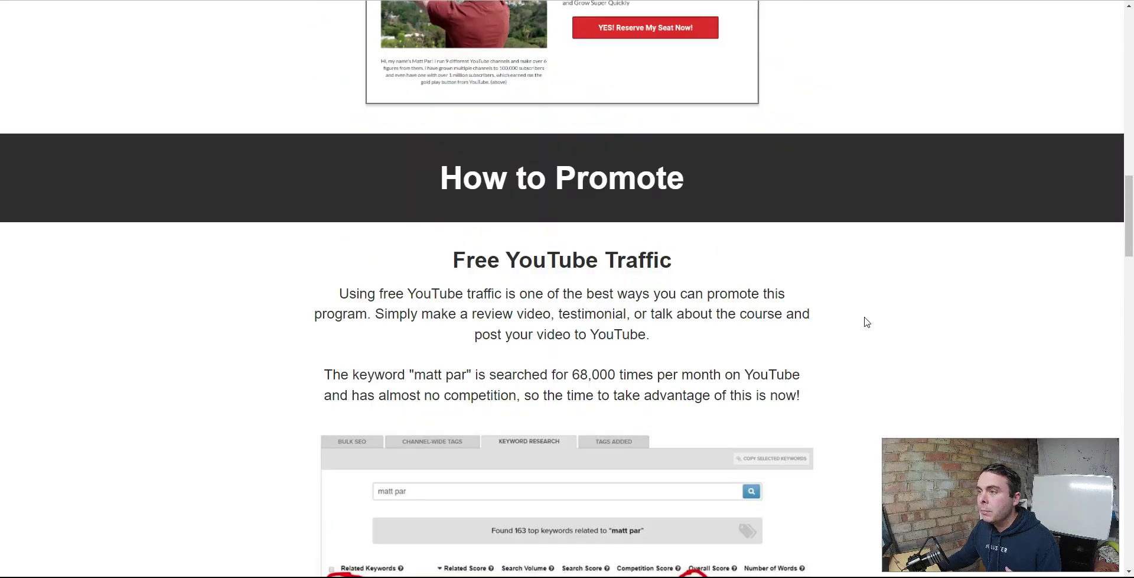
scroll(865, 323, up, 8)
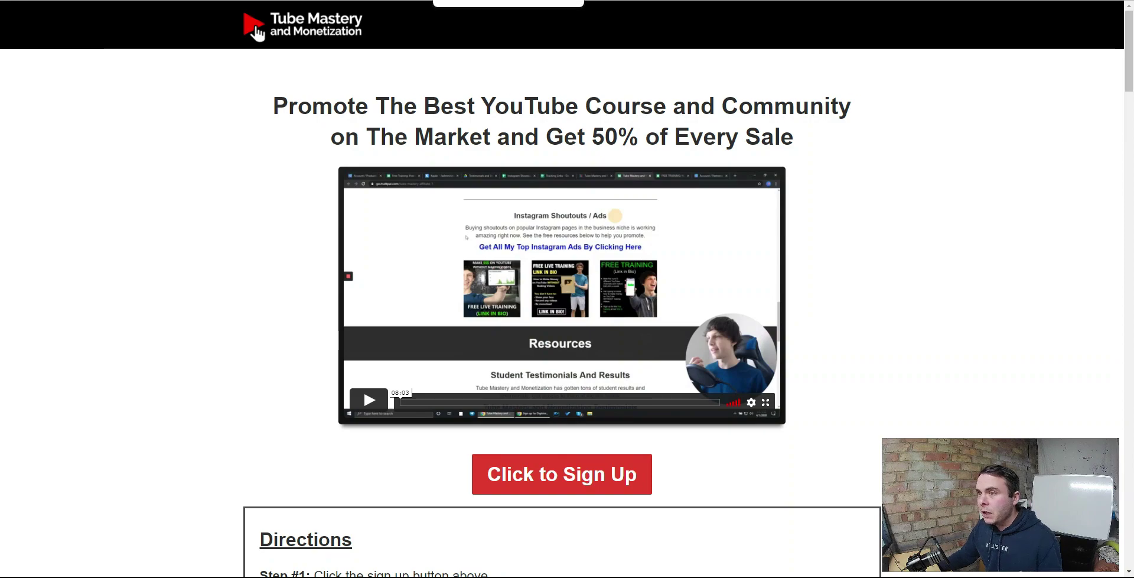
Switch to Systeme.io, open the funnels list and start creating a new funnel.
key(ctrl+Tab)
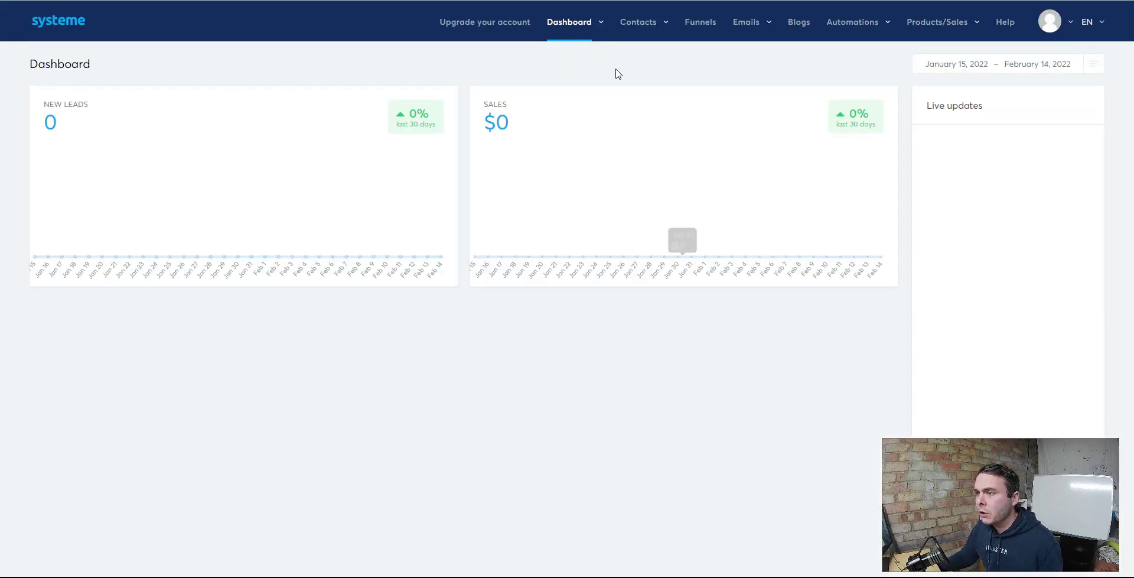
click(699, 27)
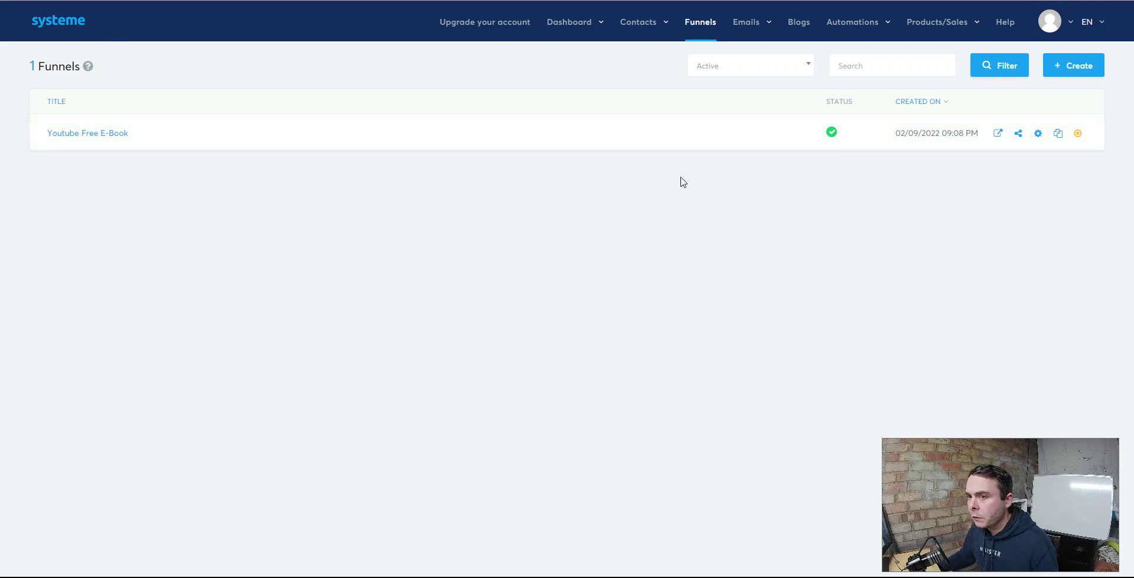
click(1063, 70)
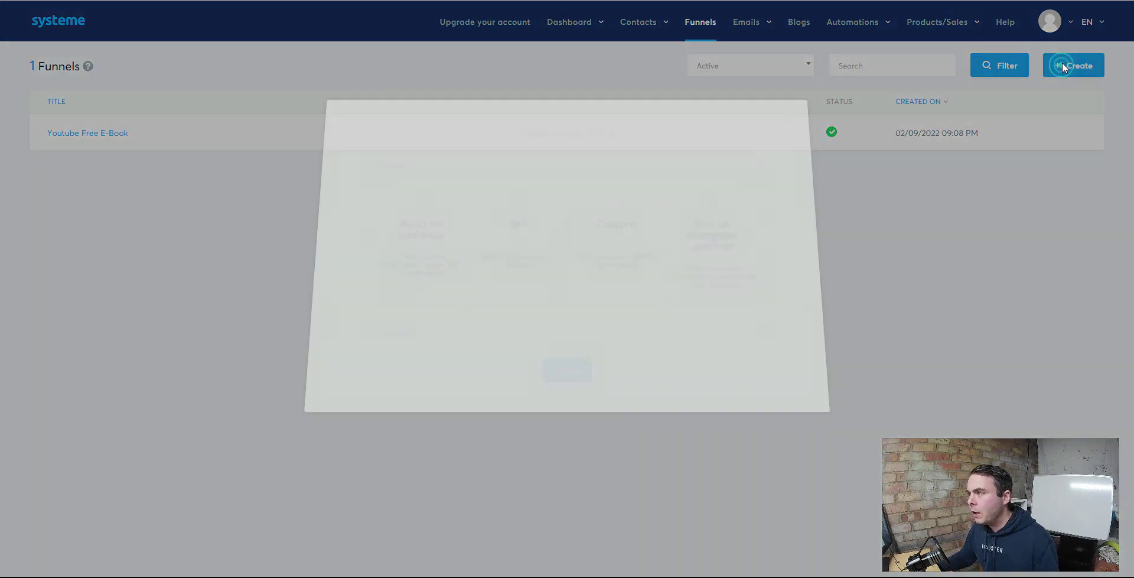
click(414, 168)
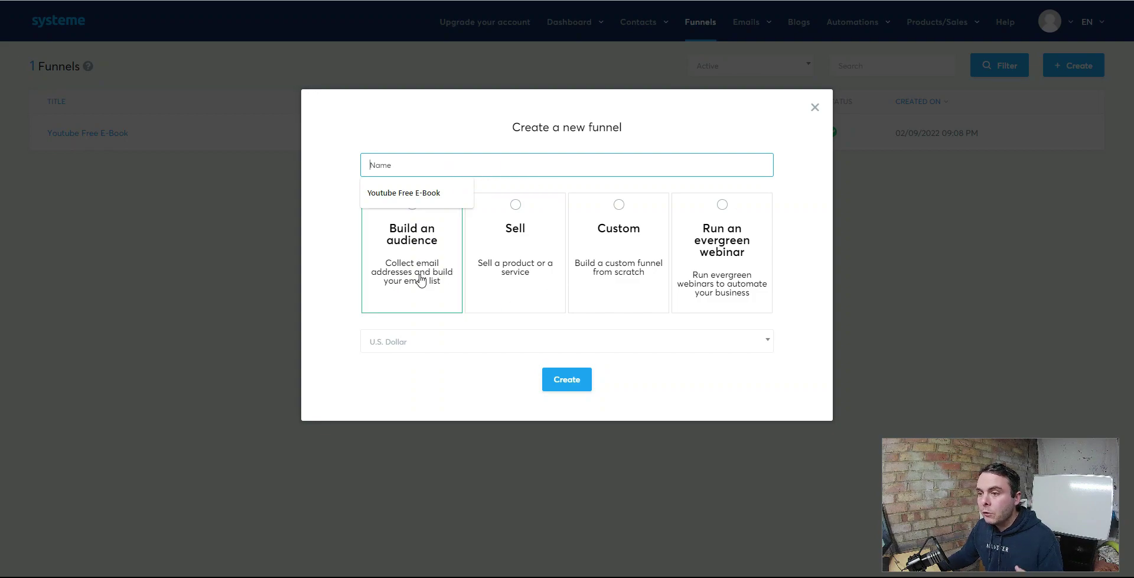
click(347, 267)
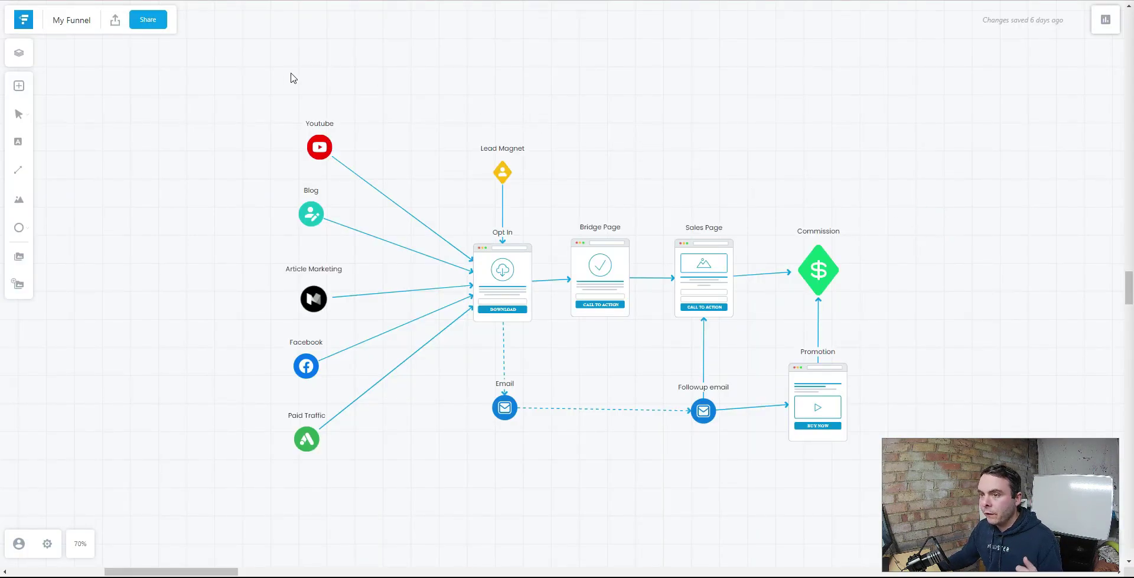
Switch to the My Funnel diagram and examine how the five traffic sources lead to the opt-in page and its email.
drag(276, 92, 367, 473)
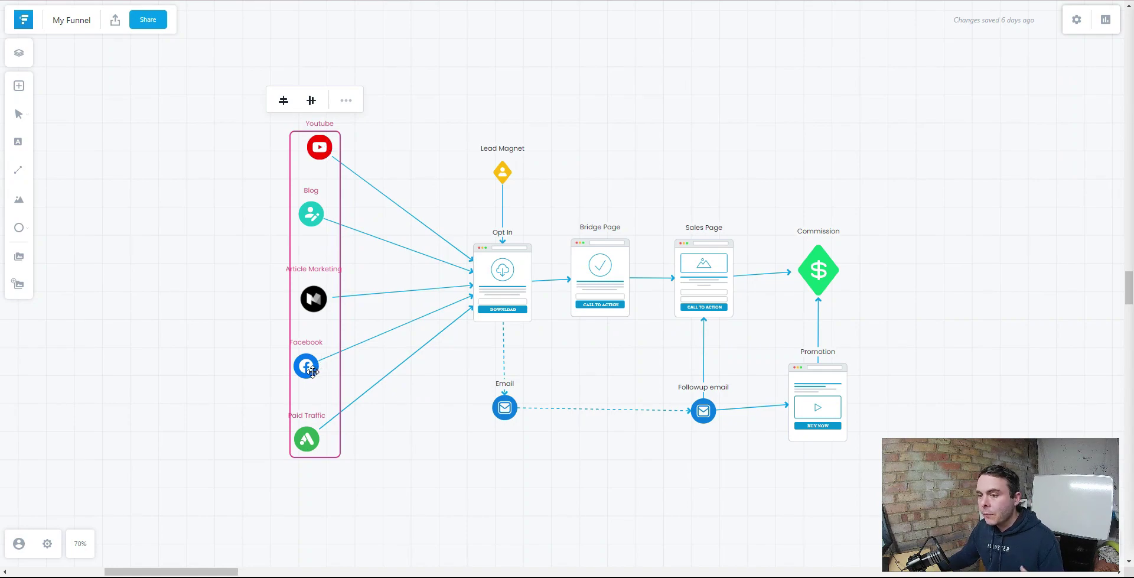
drag(311, 366, 301, 363)
click(377, 413)
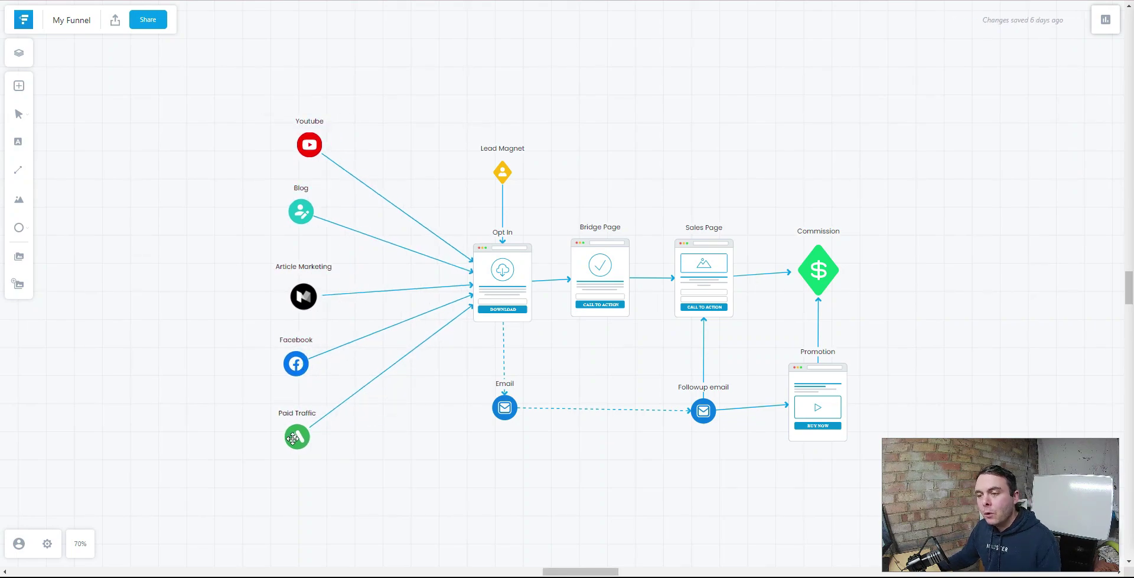
drag(292, 437, 287, 436)
click(385, 472)
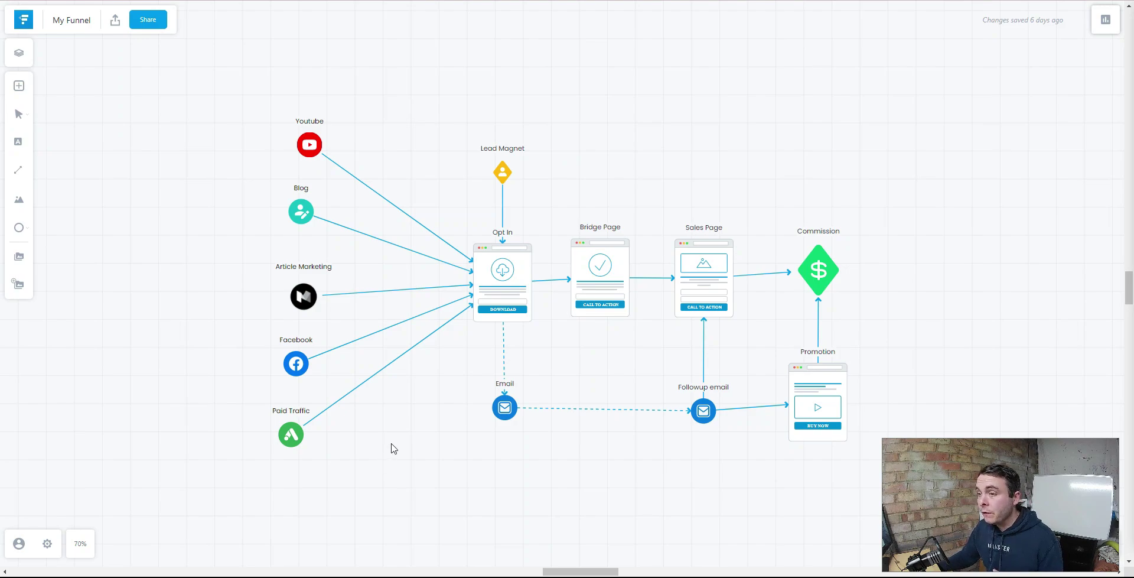
drag(495, 309, 495, 289)
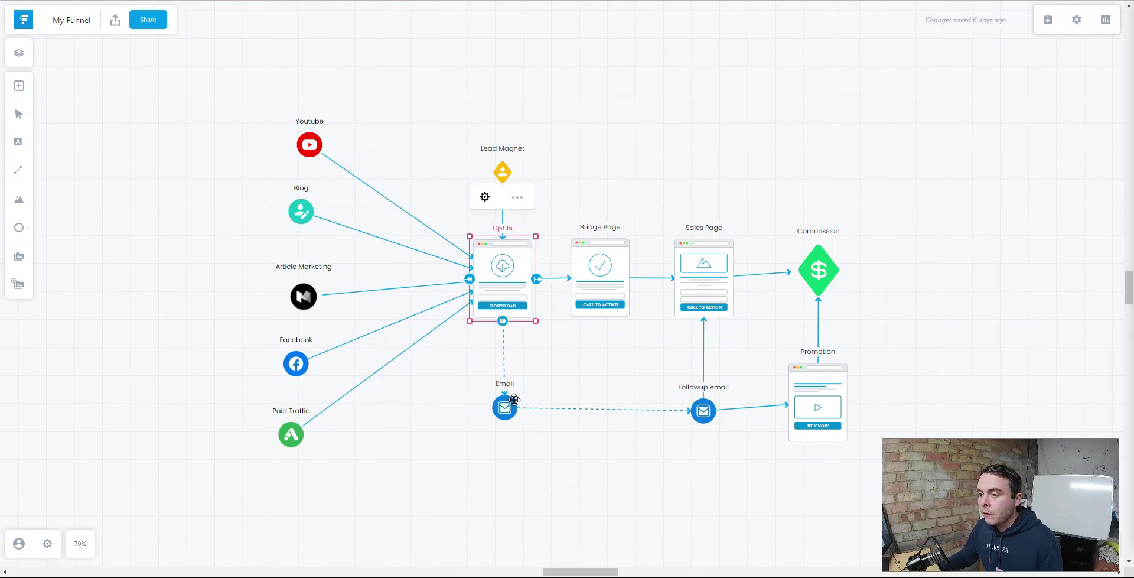
drag(511, 402, 501, 408)
mouse_move(229, 81)
mouse_down()
mouse_move(360, 190)
mouse_move(379, 466)
mouse_up()
click(380, 458)
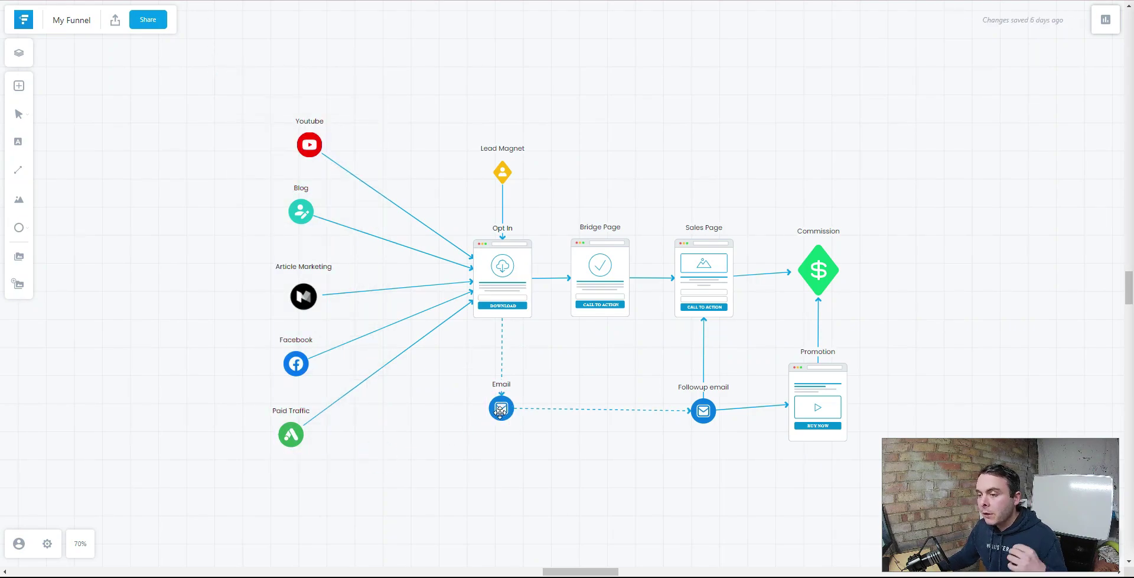
Examine the diagram's path from the email and follow-up email to the sales page, promotion and commission.
drag(500, 410, 502, 415)
drag(702, 410, 704, 412)
drag(706, 289, 701, 282)
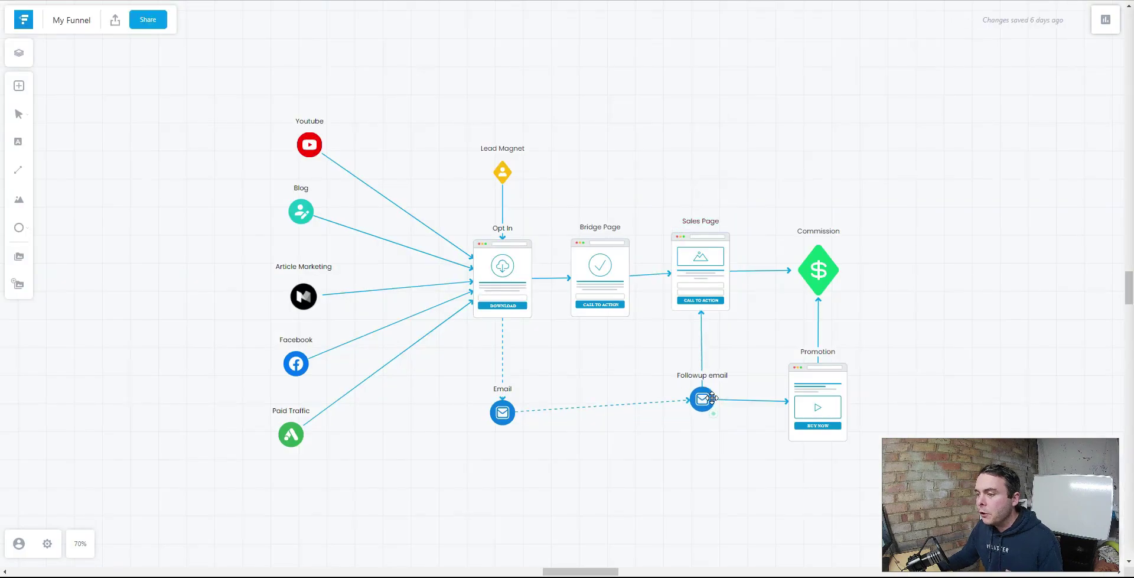
click(703, 411)
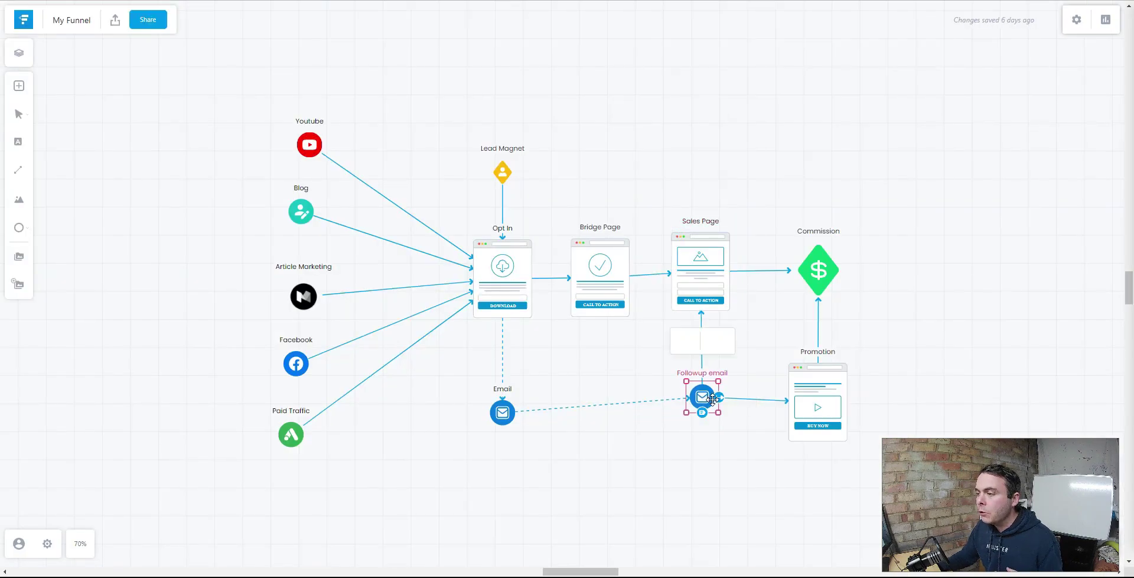
drag(831, 407, 831, 414)
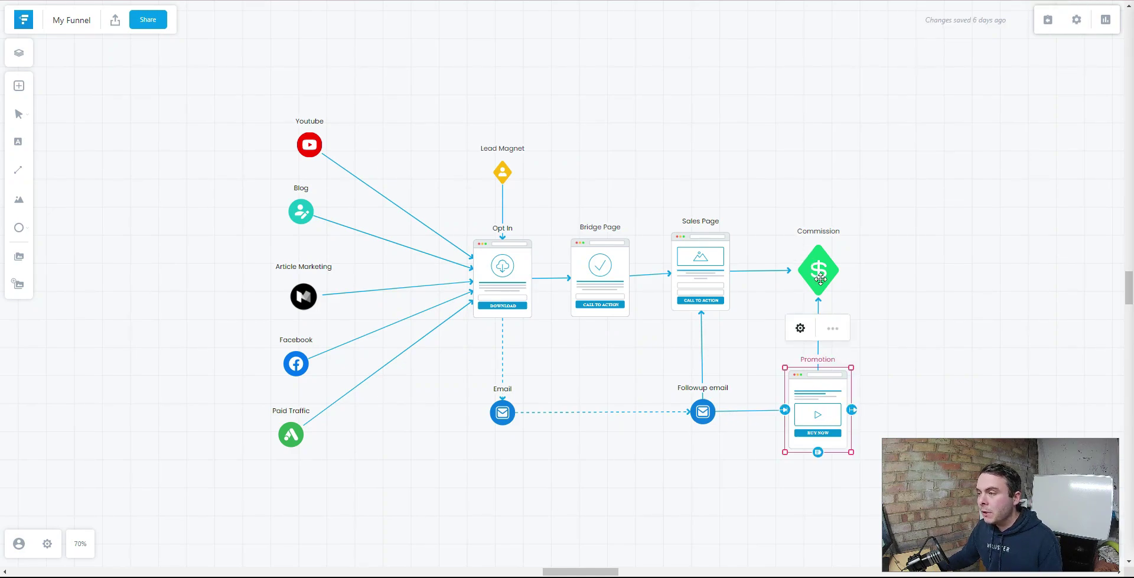
mouse_move(820, 279)
mouse_down()
mouse_move(832, 269)
mouse_move(815, 274)
mouse_up()
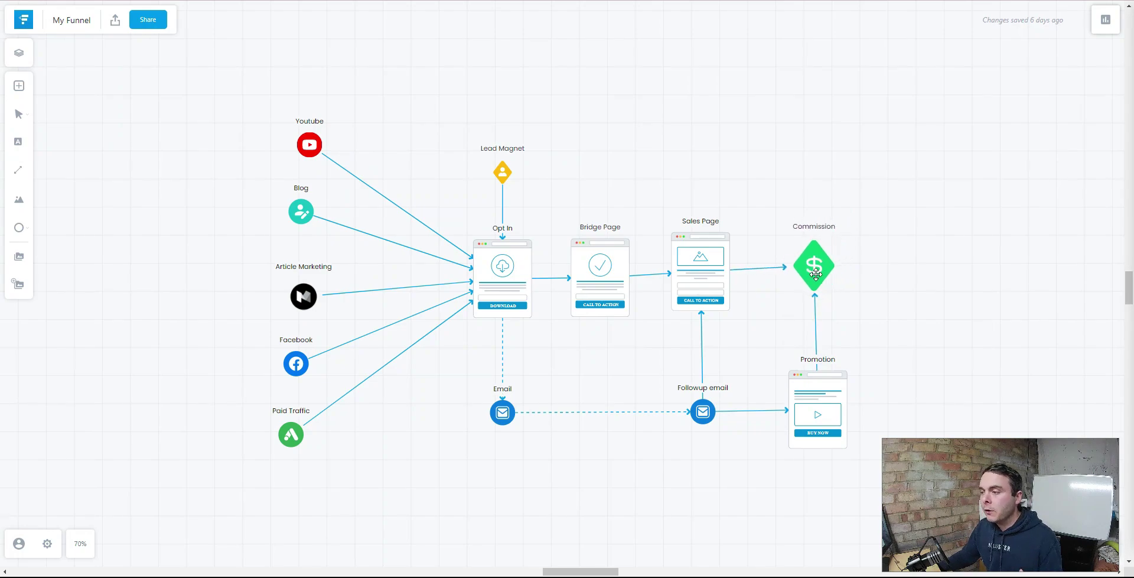
click(900, 279)
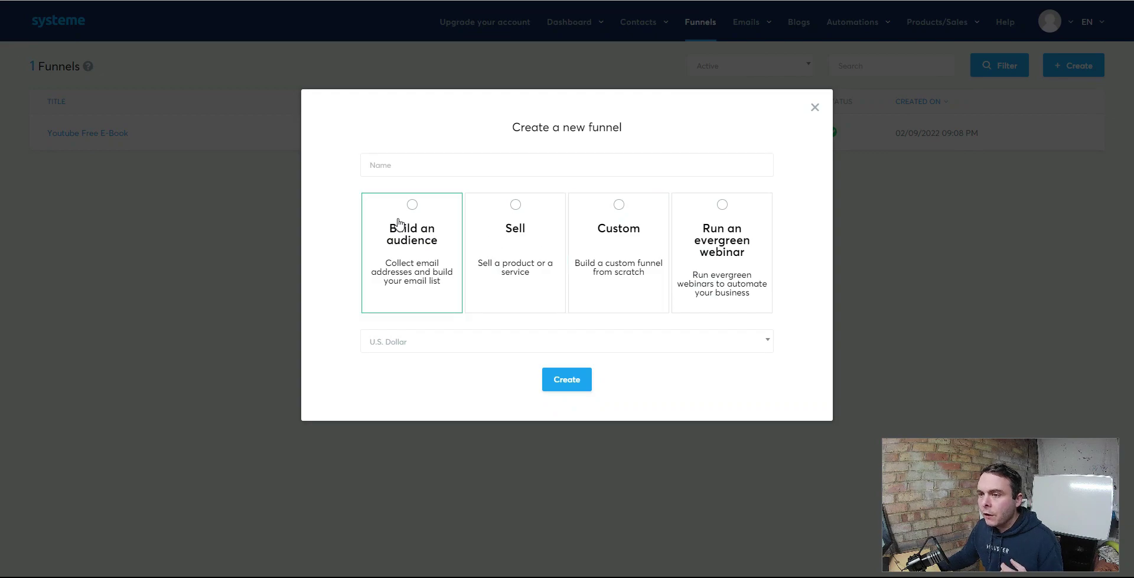
Switch back to Systeme.io and create a Build an audience funnel named Youtube Mastery.
click(398, 223)
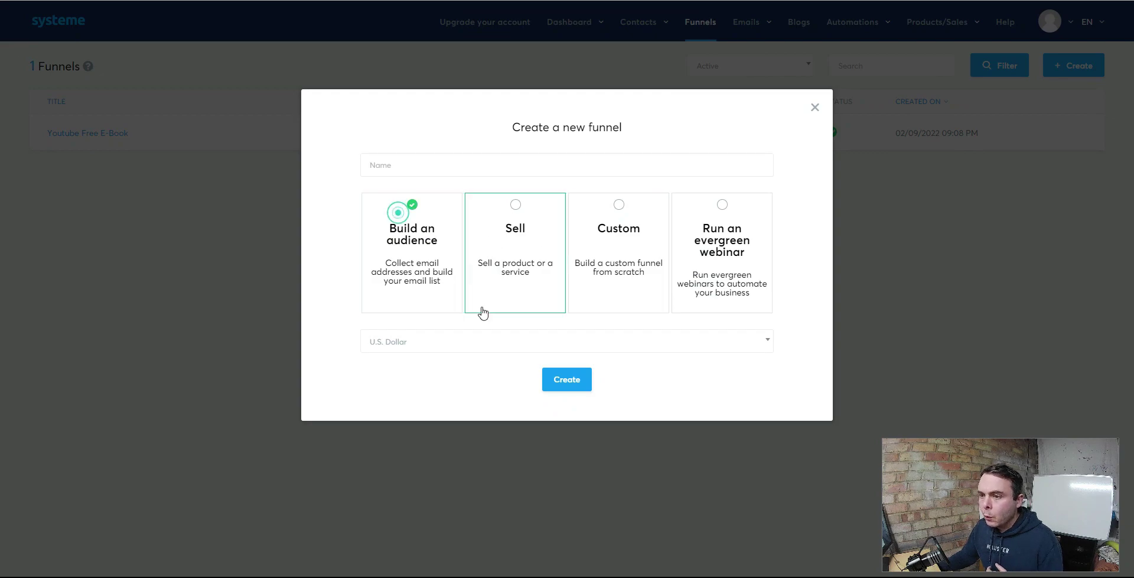
click(376, 160)
text(Youtube Mastery)
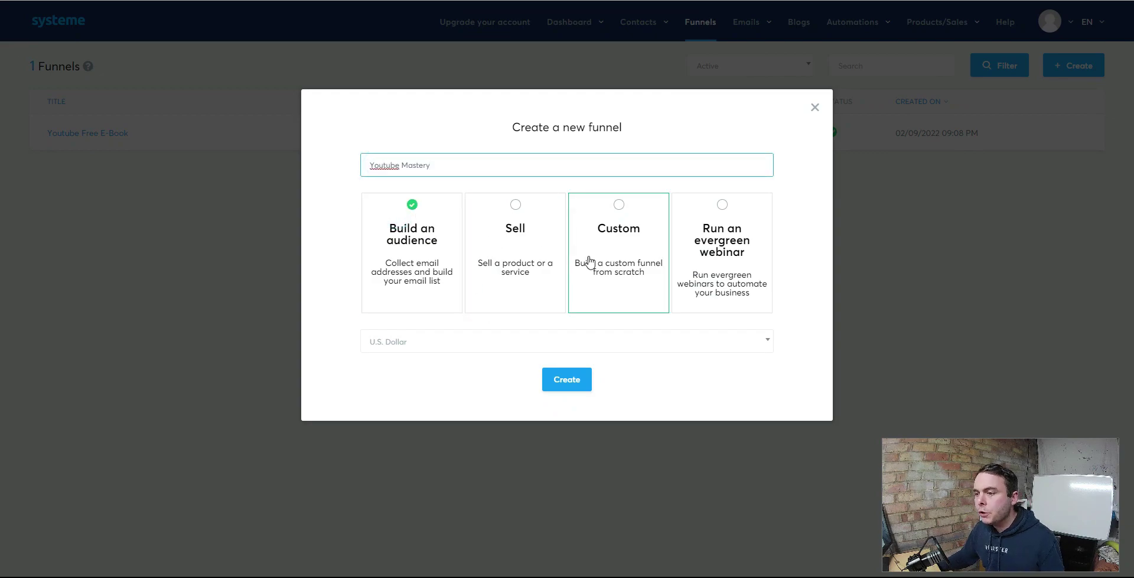
click(564, 383)
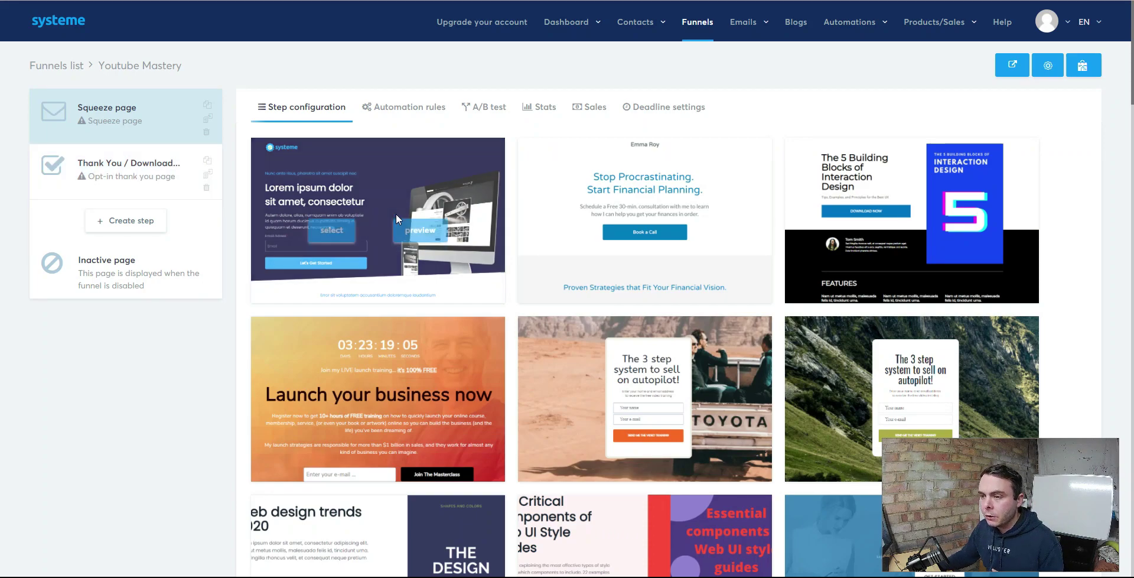
Select the dark "We're launching our New Site on 24th / October" template for the squeeze page.
scroll(765, 331, down, 2)
scroll(764, 330, down, 5)
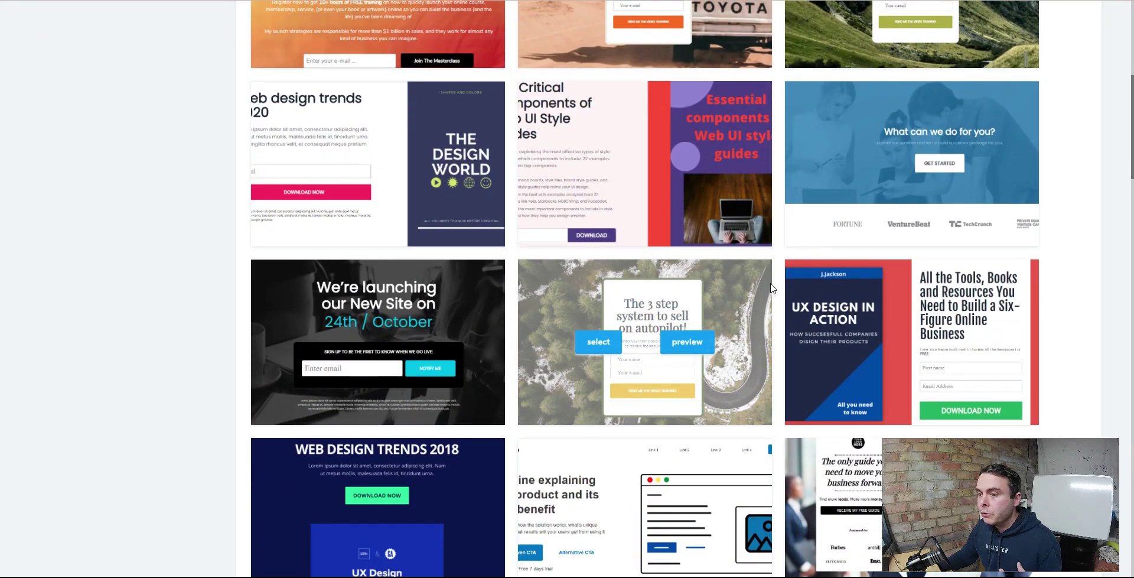
scroll(771, 328, down, 1)
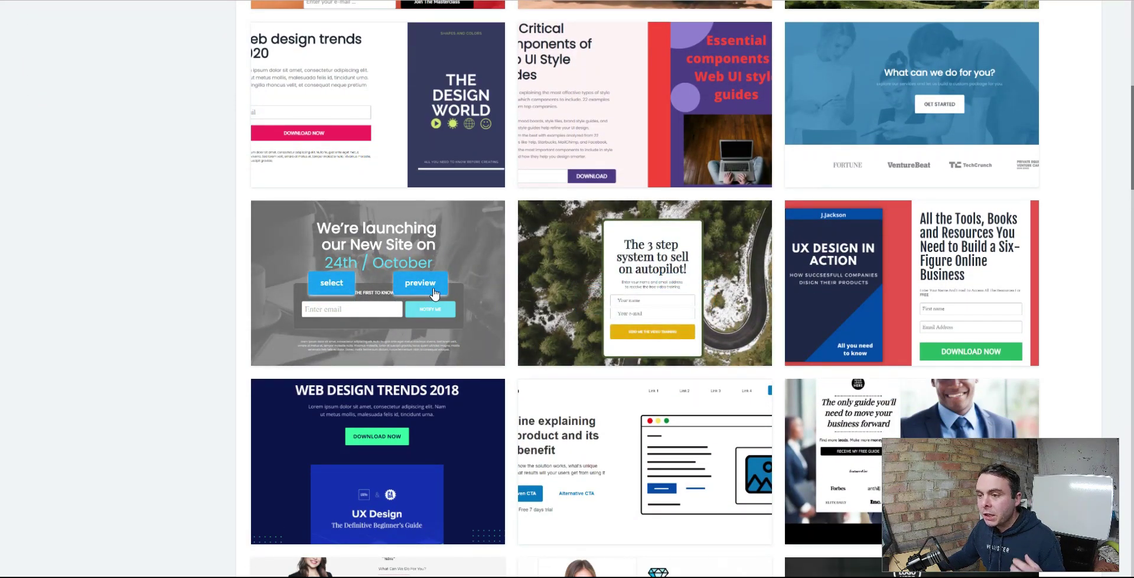
click(328, 288)
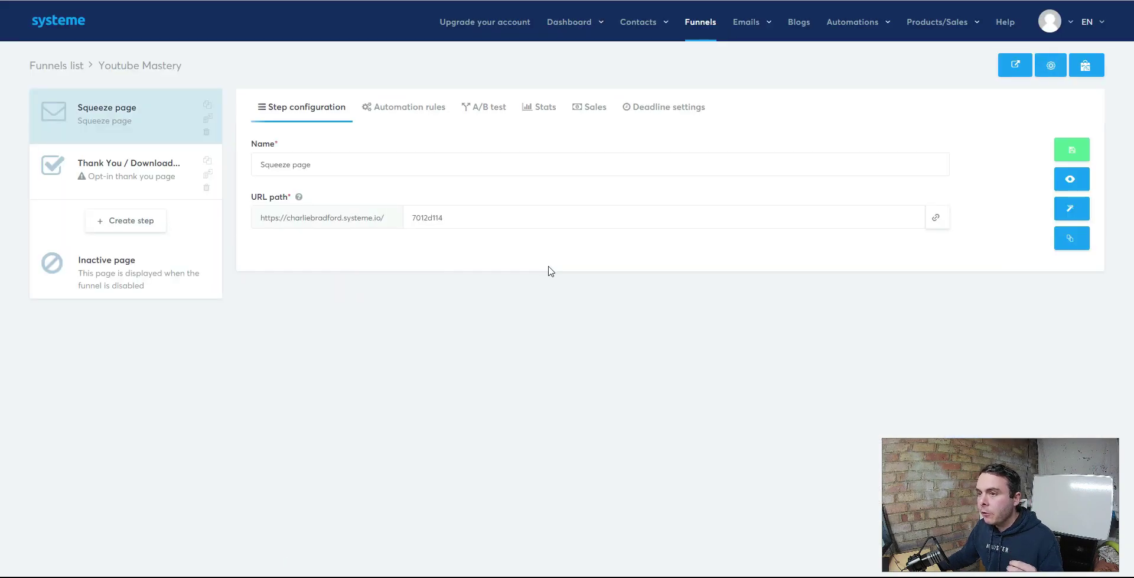
Name the squeeze page step Youtube Mastery, set its URL path to youtubemastery and open the page for editing.
drag(311, 164, 203, 170)
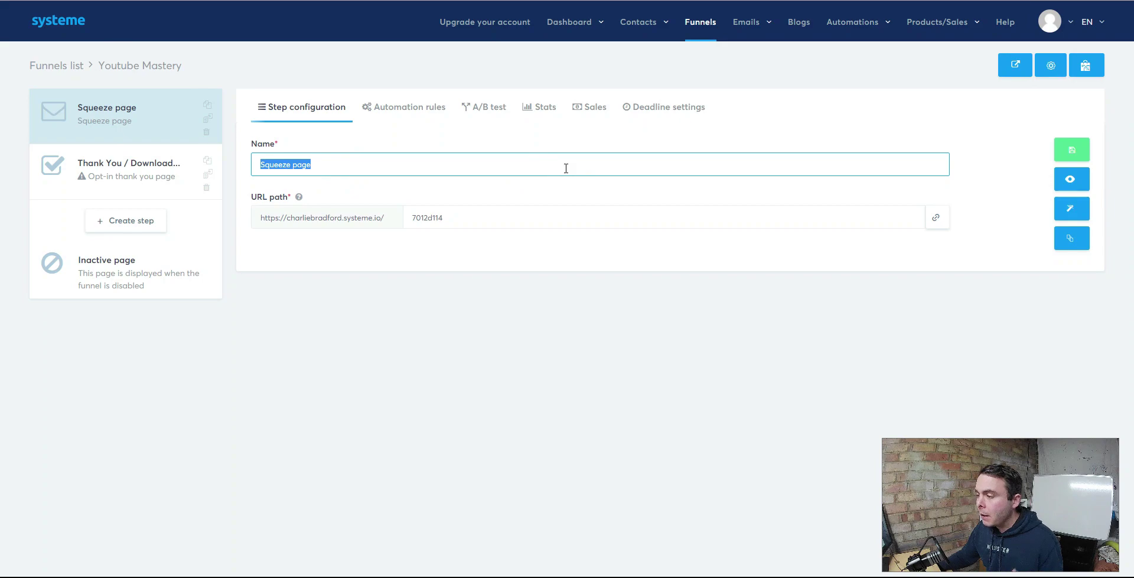
text(Youtube Mastery)
drag(456, 218, 392, 220)
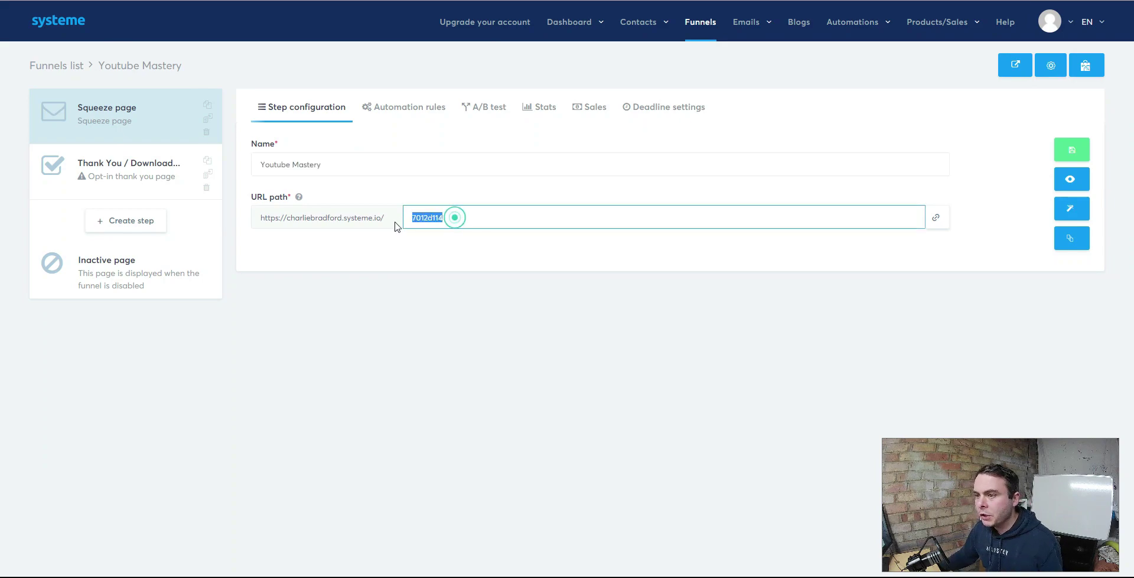
text(youtubemastery)
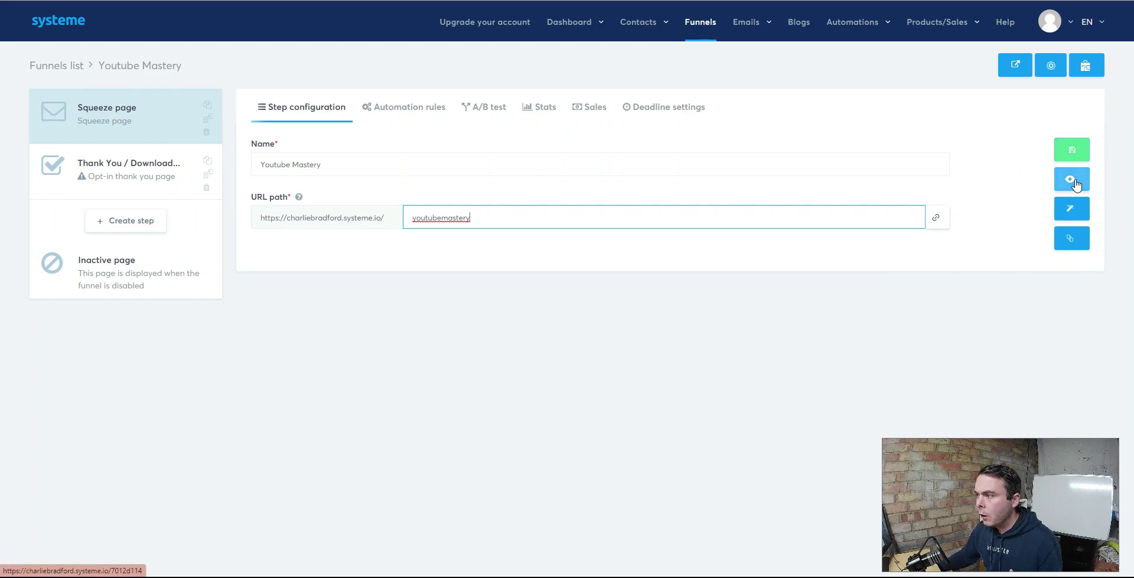
click(1072, 212)
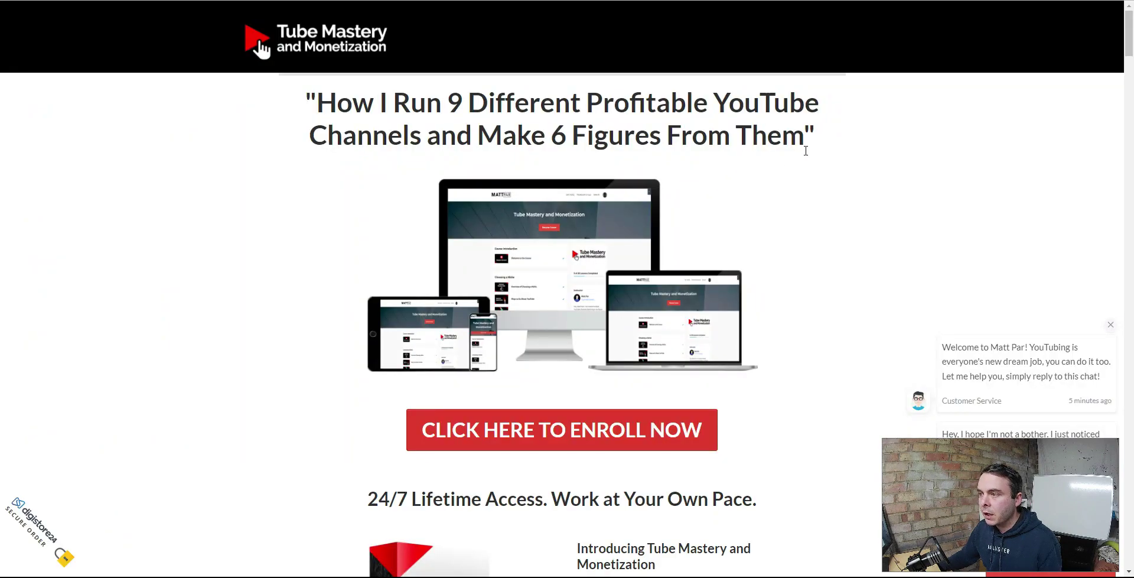
Replace the template's headline with "How I Run 9 Different Profitable YouTube Channels and Make 6 Figures From Them", copied from the Tube Mastery sales page.
drag(817, 135, 308, 107)
key(ctrl+c)
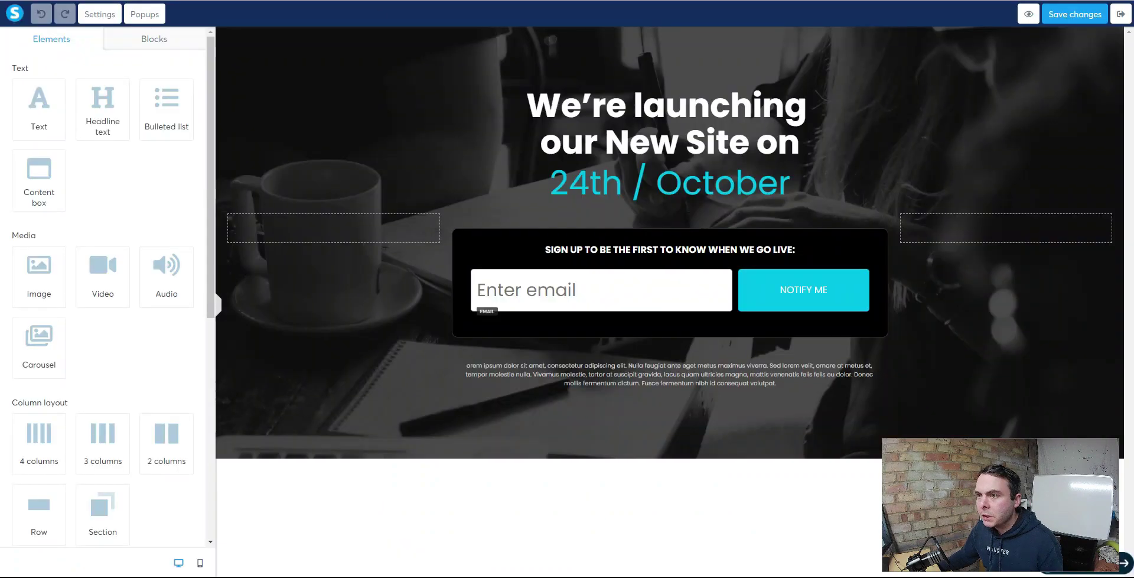
double_click(732, 131)
drag(798, 145, 542, 110)
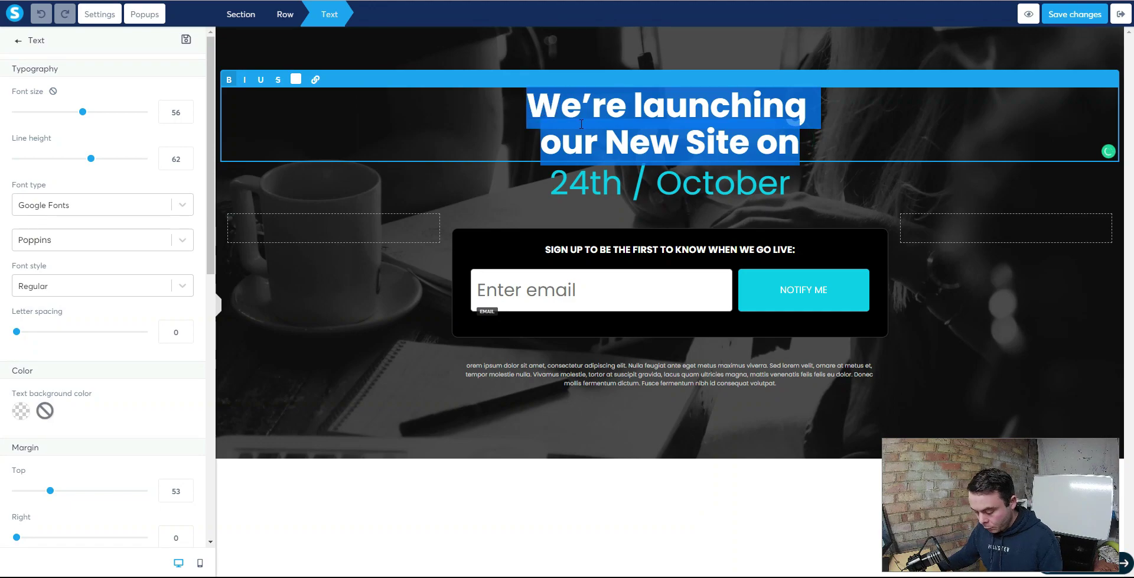
key(ctrl+v)
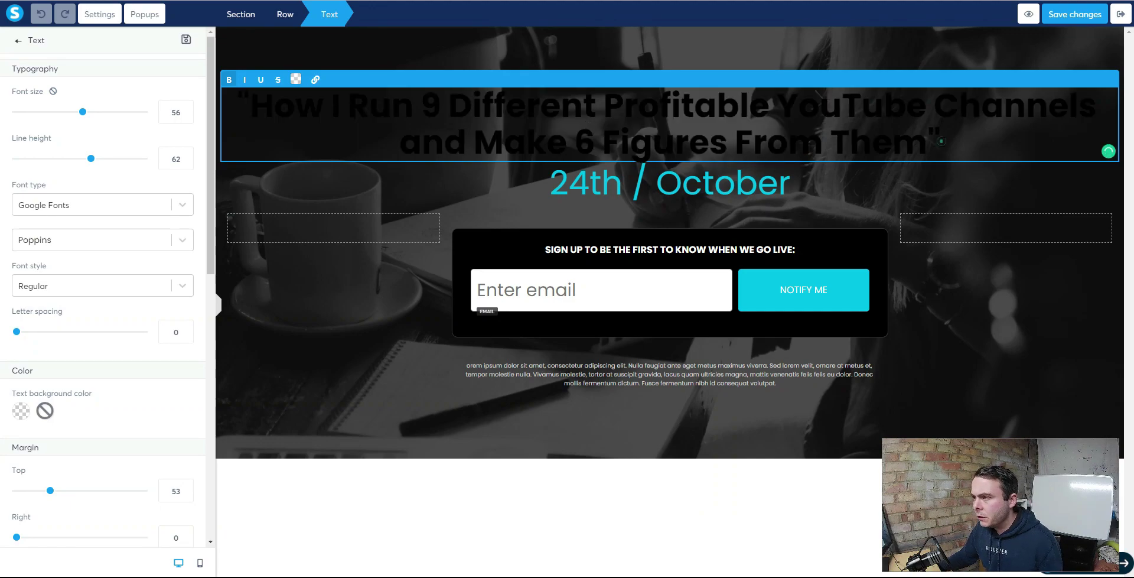
Change the pasted headline's text colour to white.
drag(942, 142, 236, 108)
click(296, 79)
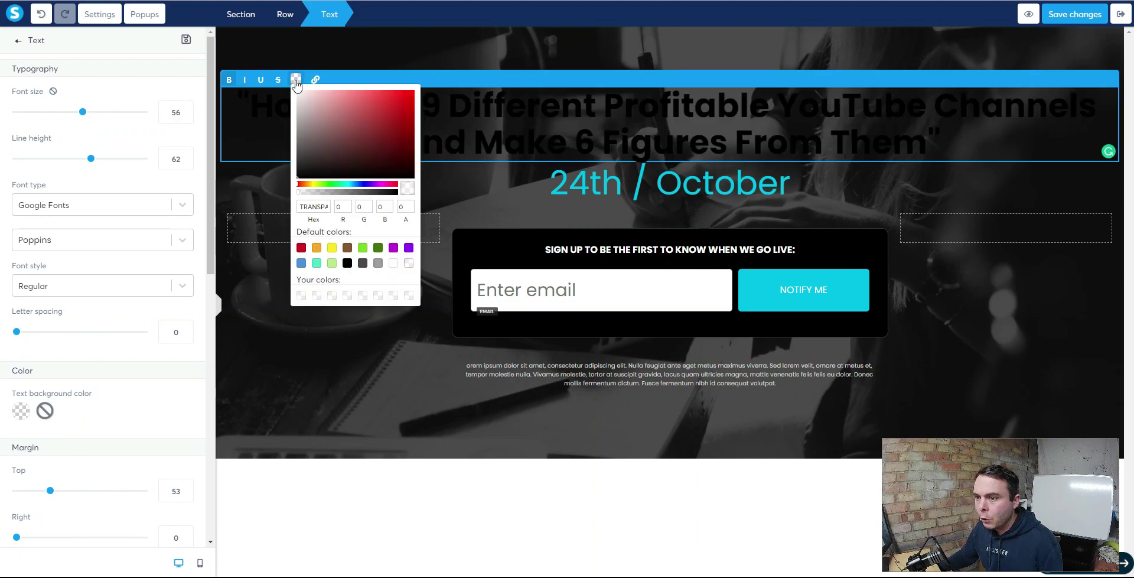
click(297, 93)
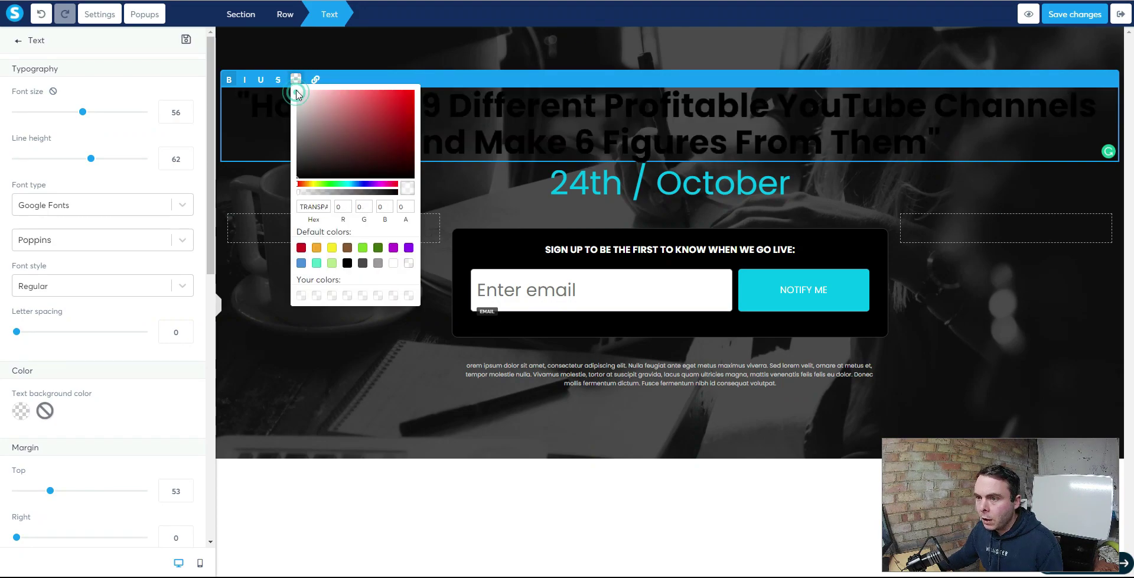
click(664, 151)
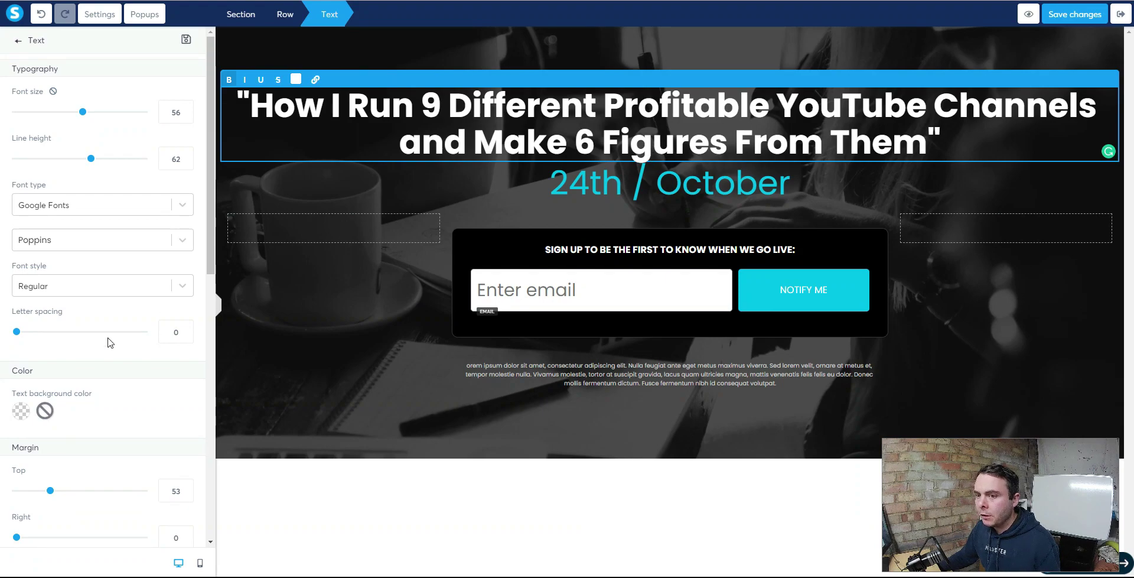
Reduce the headline's top margin to move it higher on the page.
scroll(70, 480, down, 1)
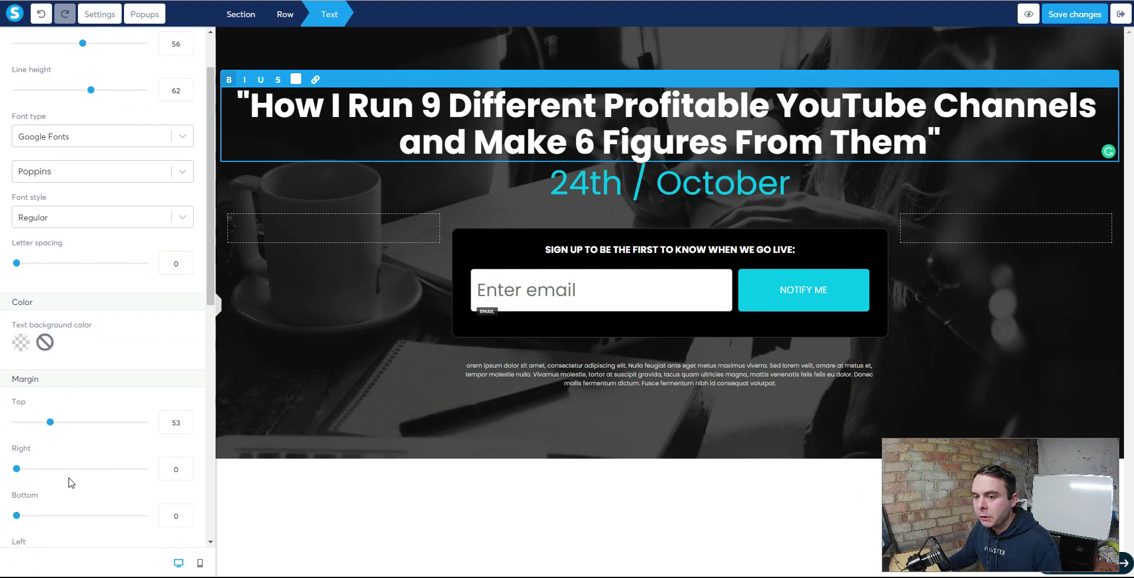
scroll(70, 483, down, 1)
drag(50, 372, 35, 378)
click(702, 156)
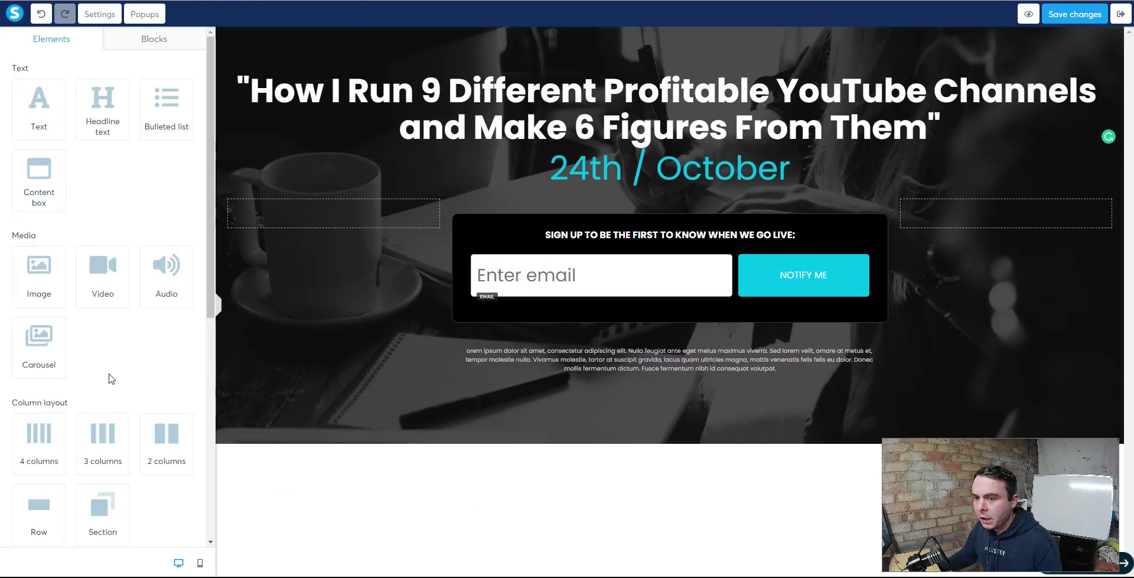
Set the top margin of the "24th / October" line to 23.
click(254, 171)
drag(21, 490, 33, 491)
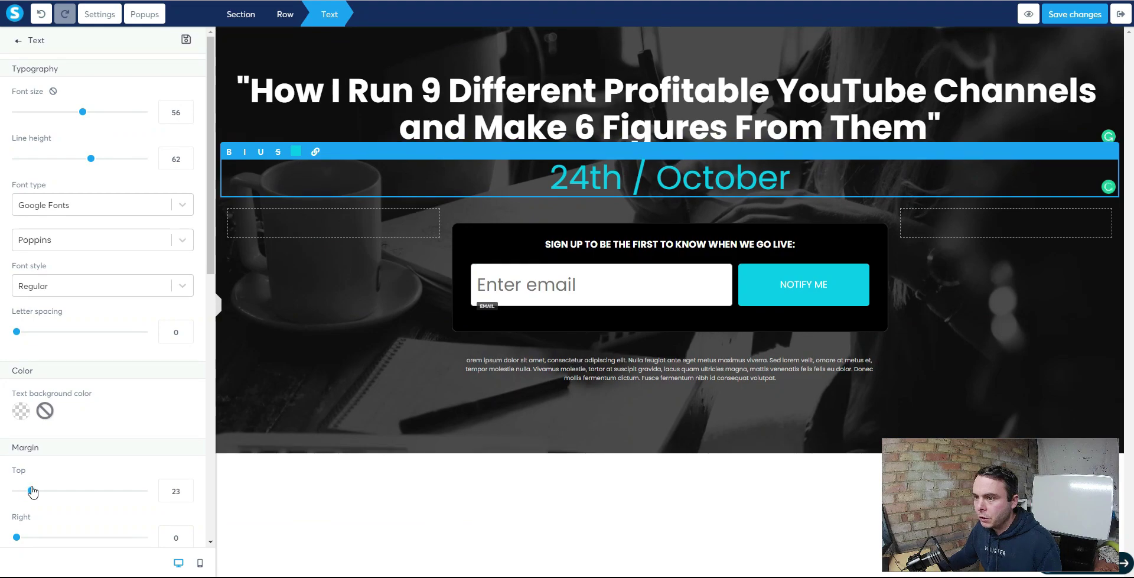
click(988, 129)
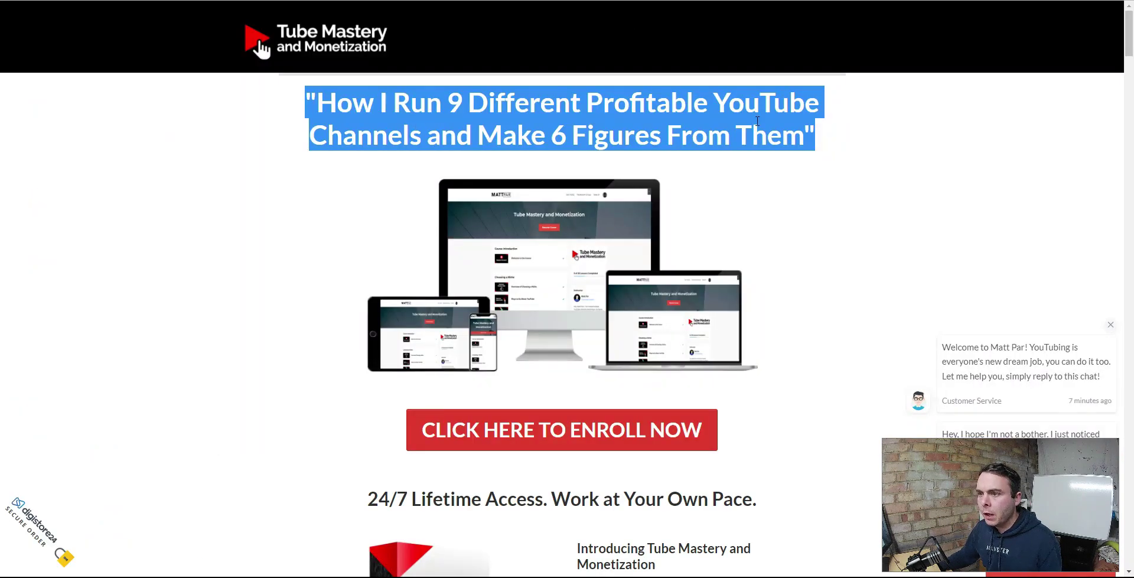
Replace the "24th / October" line with "24/7 Lifetime Access", copied from the Tube Mastery sales page.
click(860, 182)
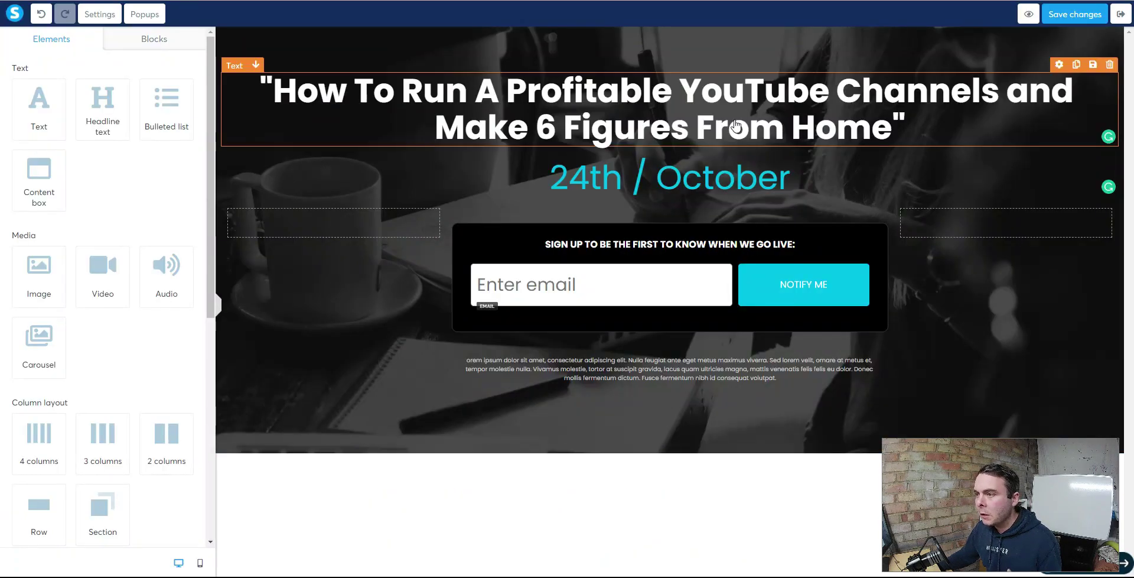
click(749, 175)
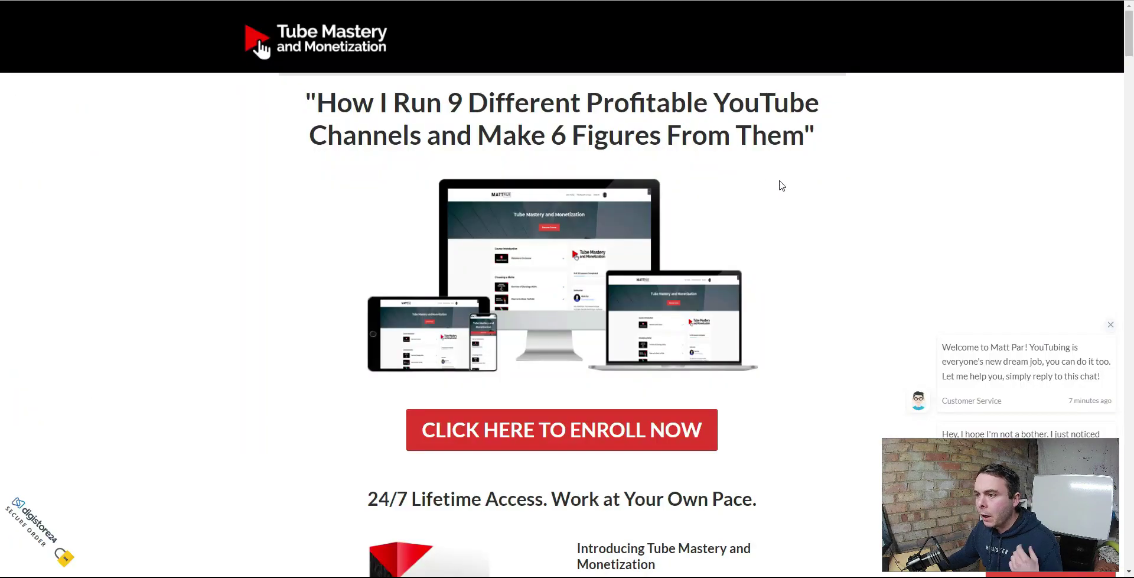
scroll(792, 225, down, 3)
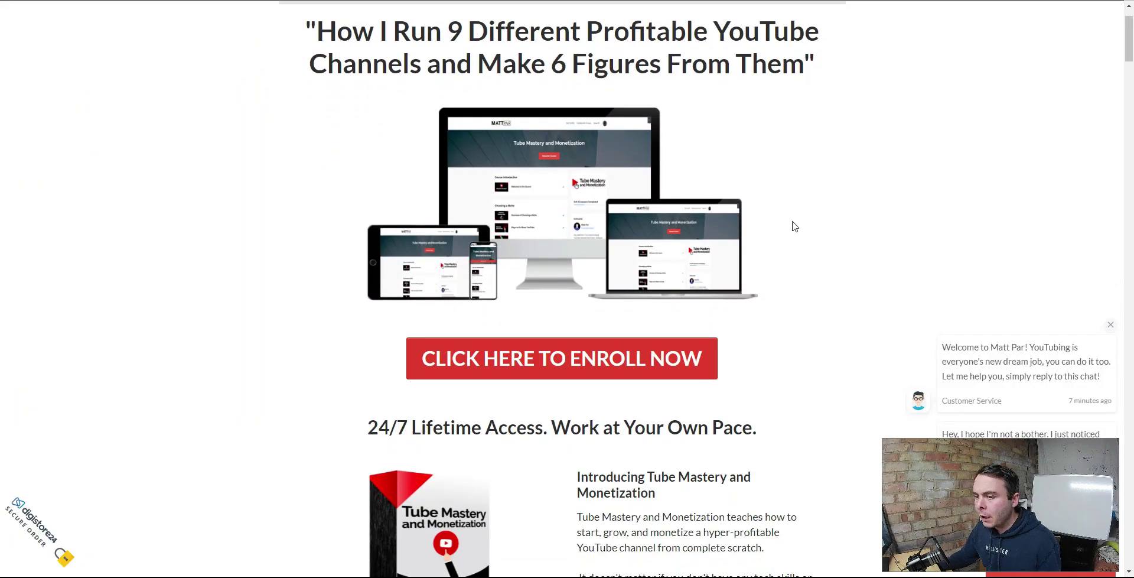
drag(542, 322, 371, 316)
key(ctrl+c)
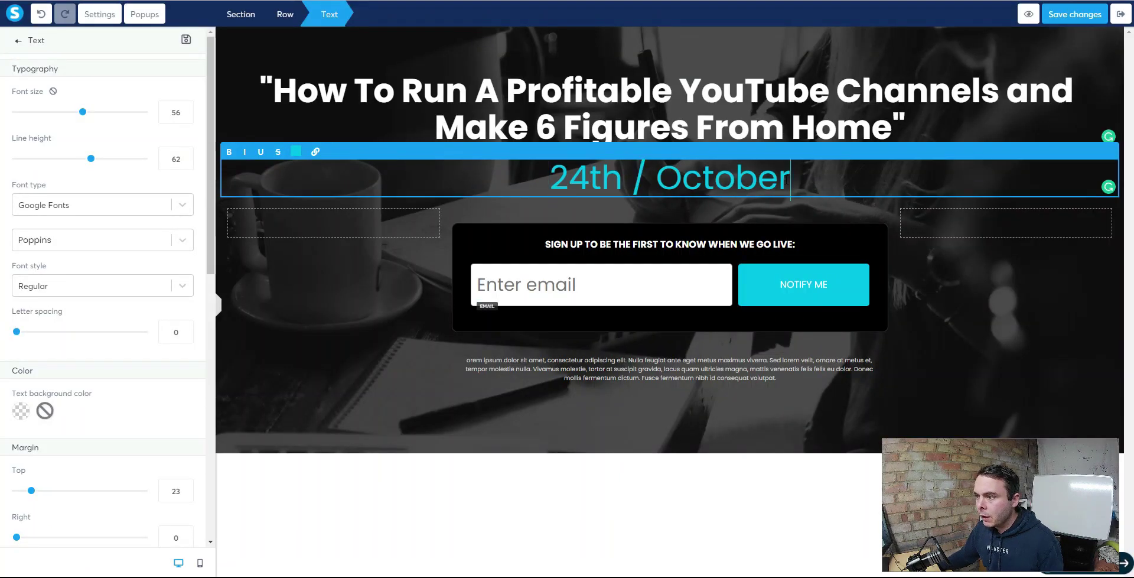
drag(792, 177, 540, 188)
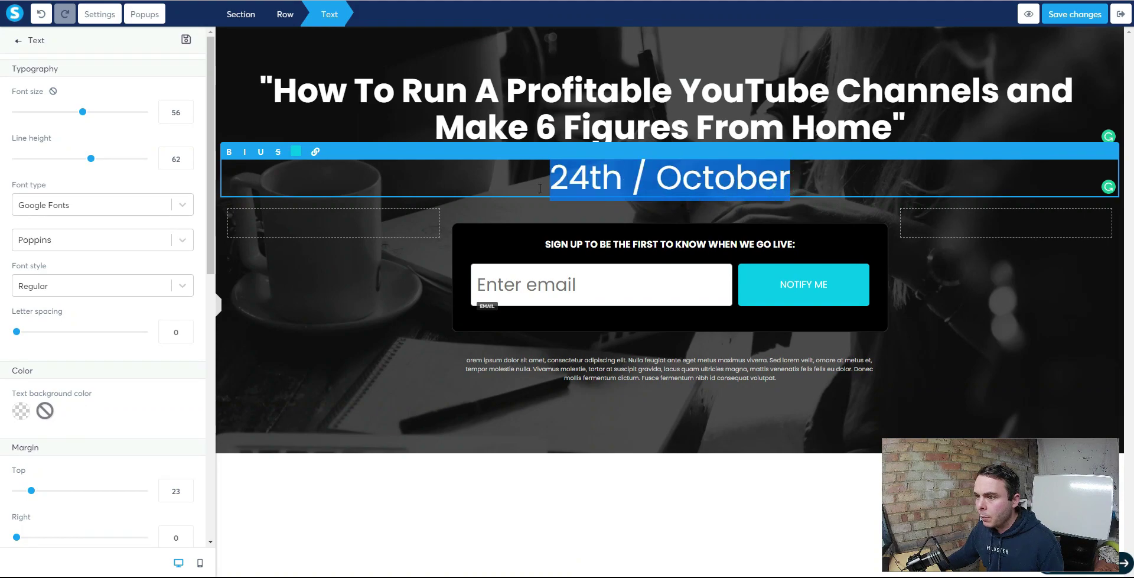
key(ctrl+v)
Change the text colour of the "24/7 Lifetime Access" line to blue.
key(ctrl+a)
click(298, 153)
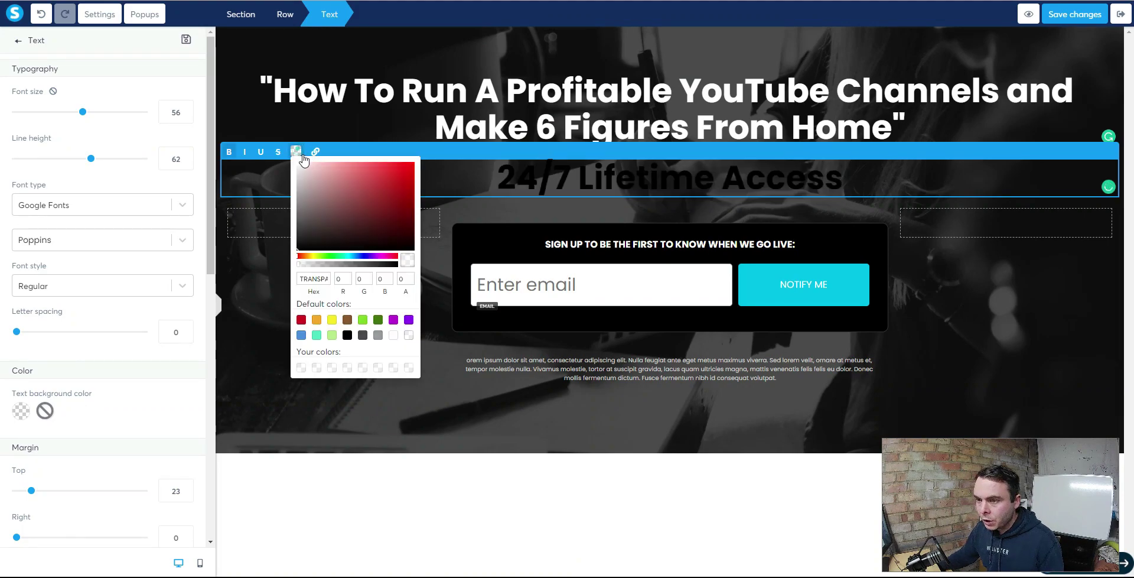
click(978, 182)
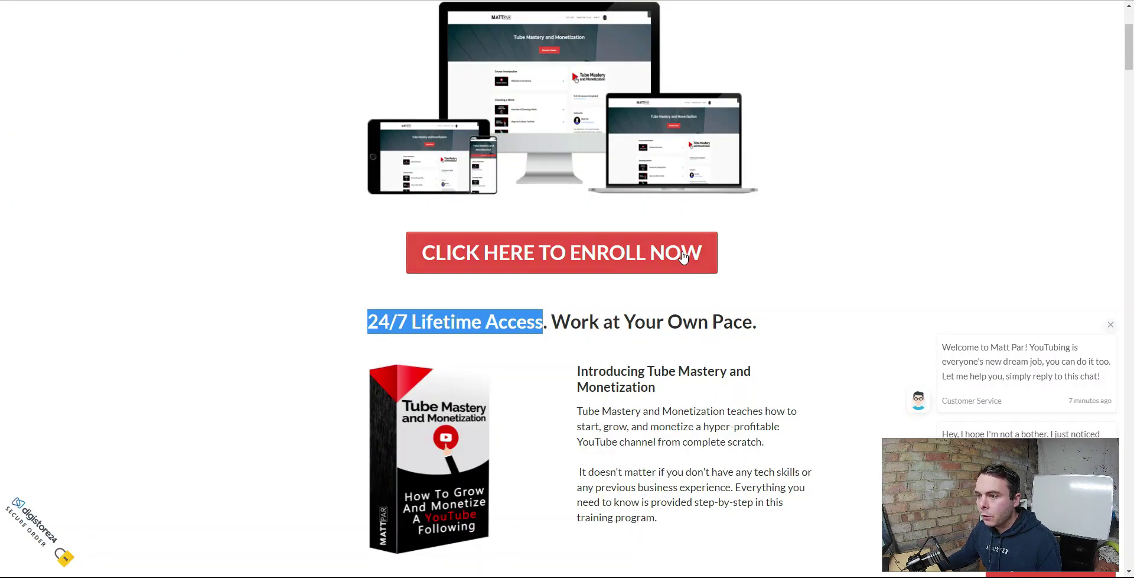
Look through the strategies, member testimonials and module sections of the Tube Mastery sales page for wording to use on the squeeze page.
scroll(768, 288, up, 3)
scroll(776, 292, down, 11)
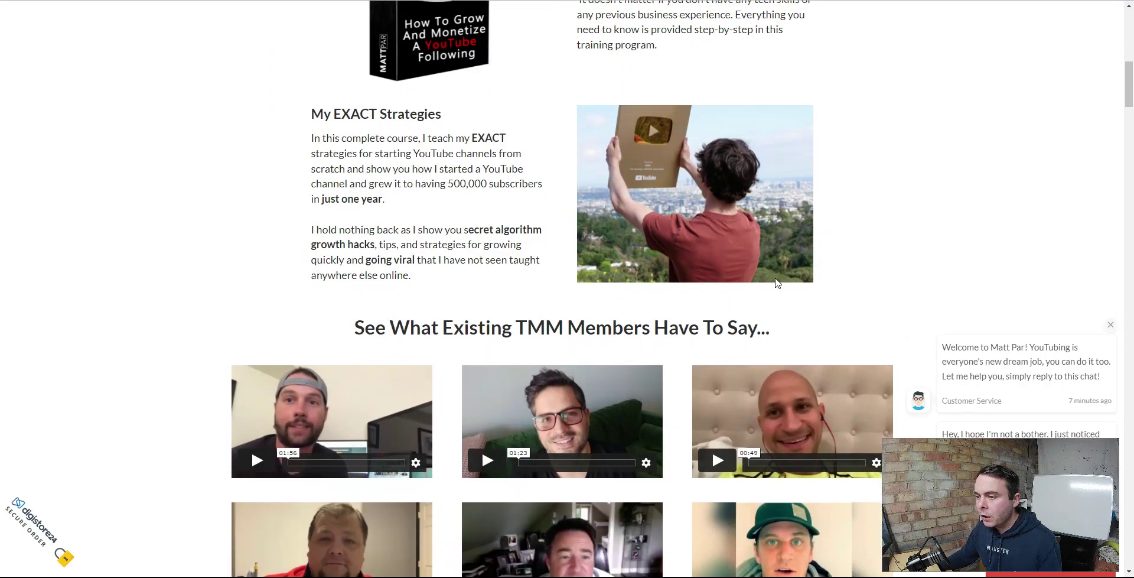
scroll(776, 283, down, 1)
scroll(776, 283, up, 1)
scroll(776, 283, down, 8)
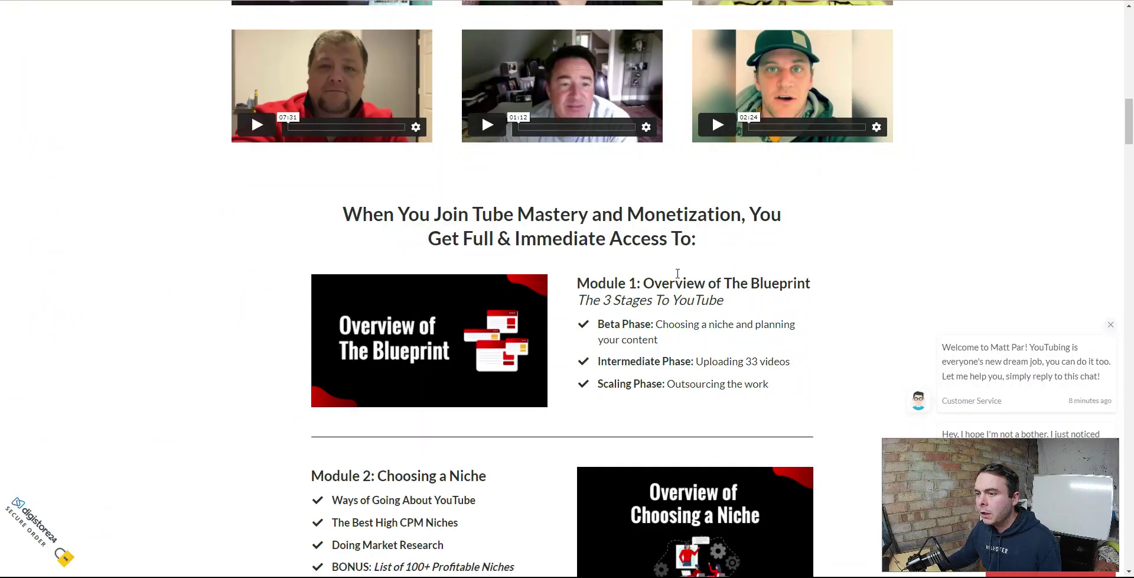
scroll(682, 275, up, 3)
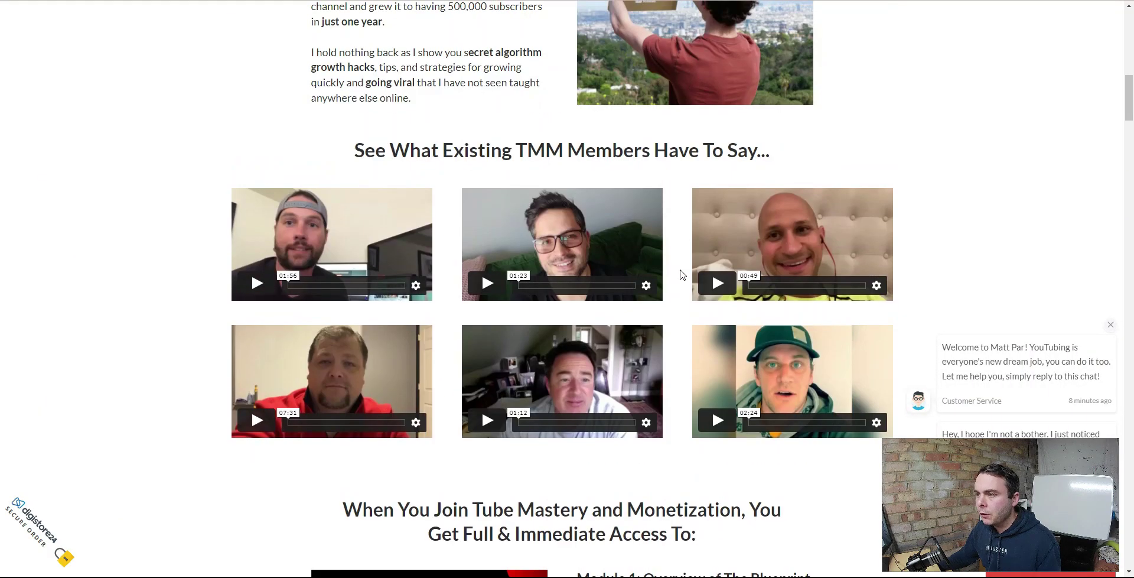
scroll(682, 274, up, 10)
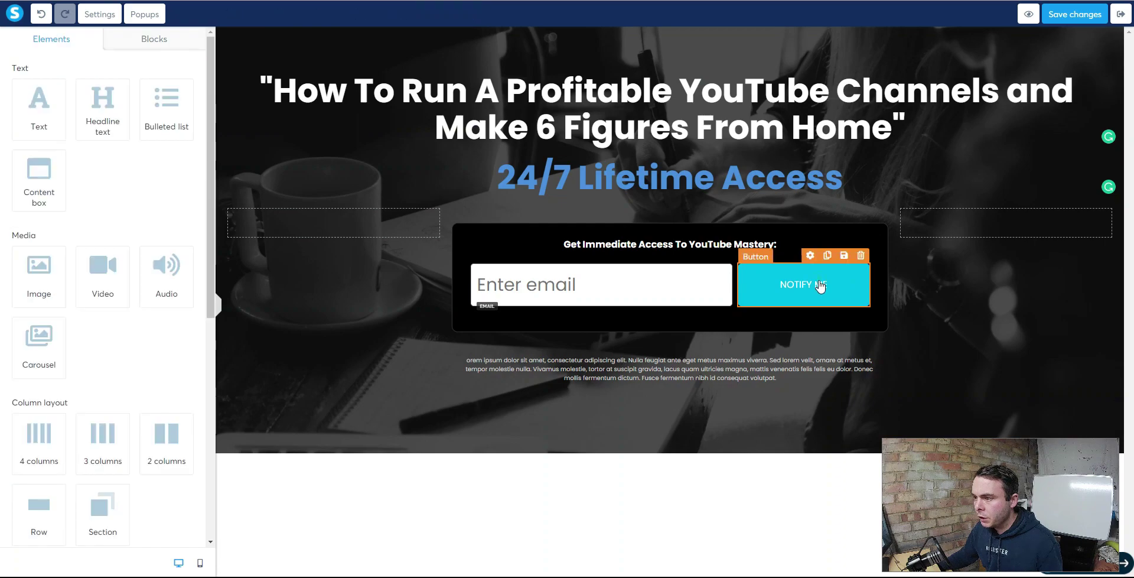
Change the sign-up form's button text to "Click Here To Enroll".
click(823, 286)
scroll(55, 246, down, 4)
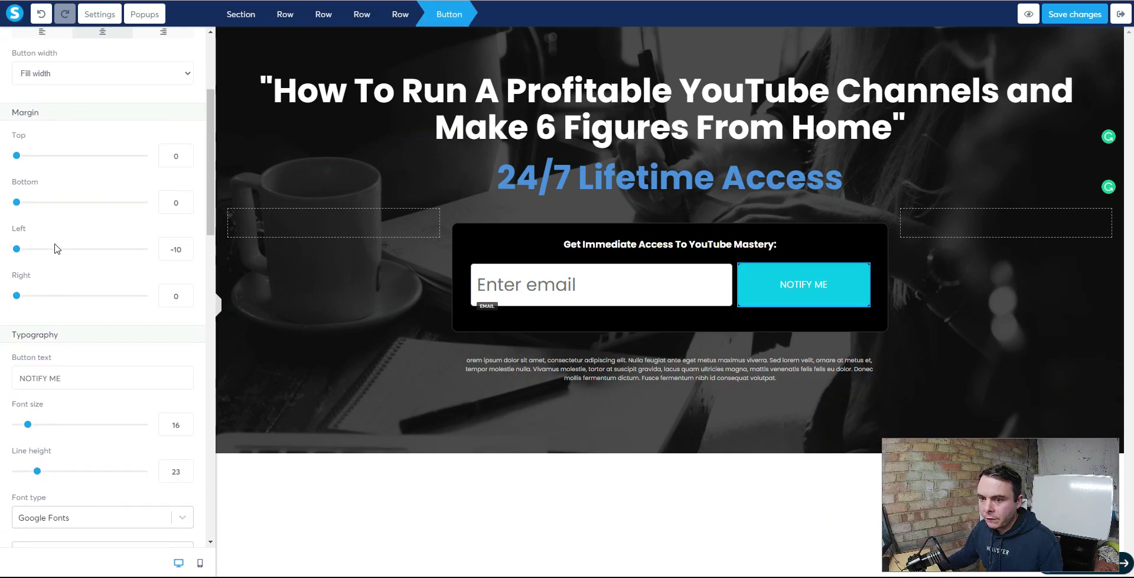
drag(73, 328, 19, 331)
text(Click Here To Enroll)
click(909, 285)
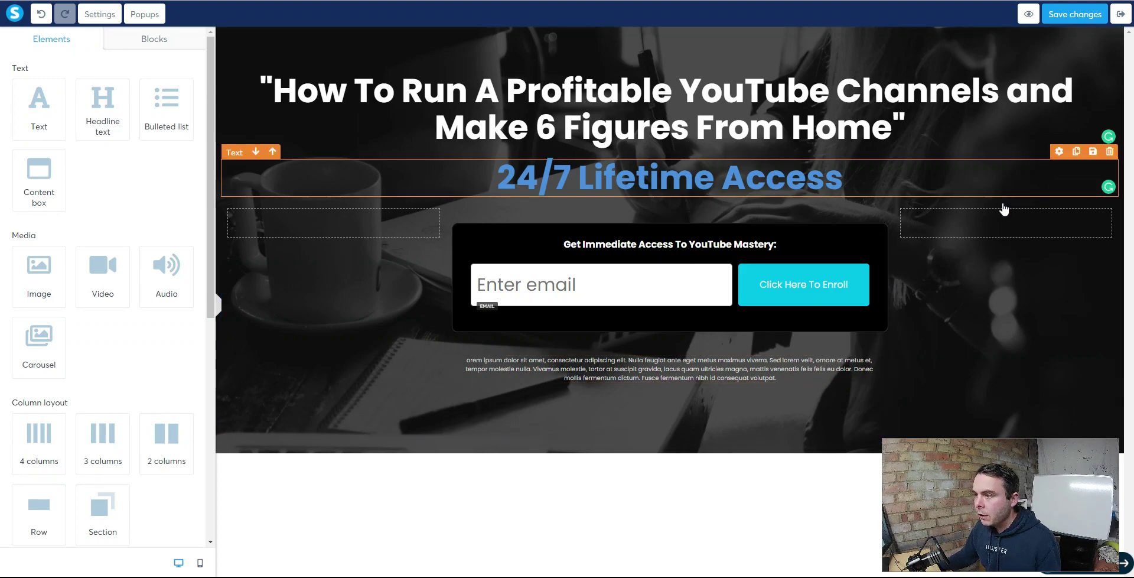
Check the page's headline and sign-up form in the mobile layout and return to the desktop layout.
click(200, 562)
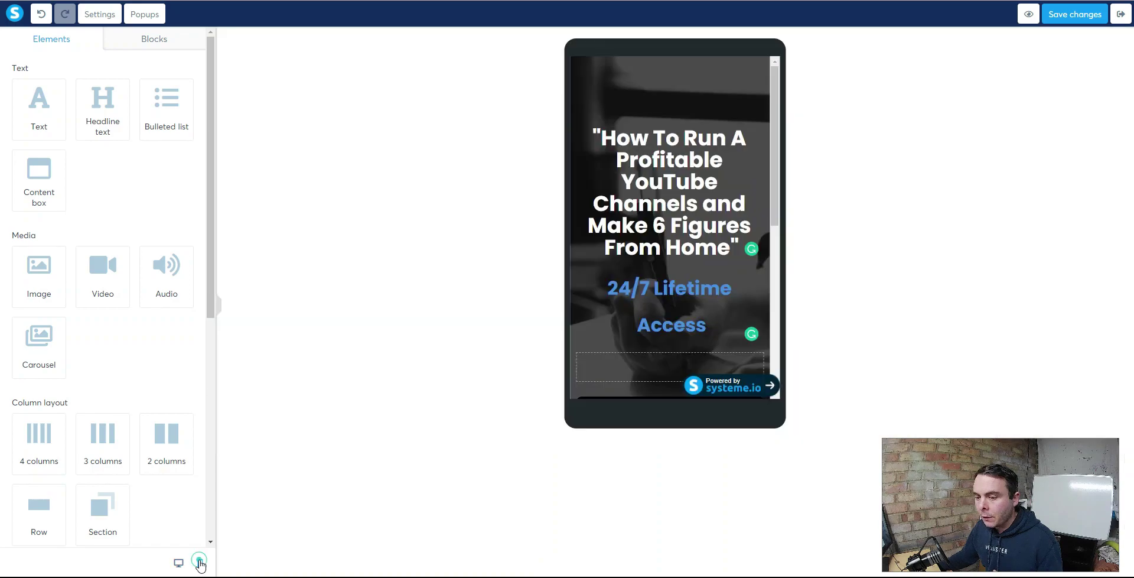
scroll(716, 247, down, 7)
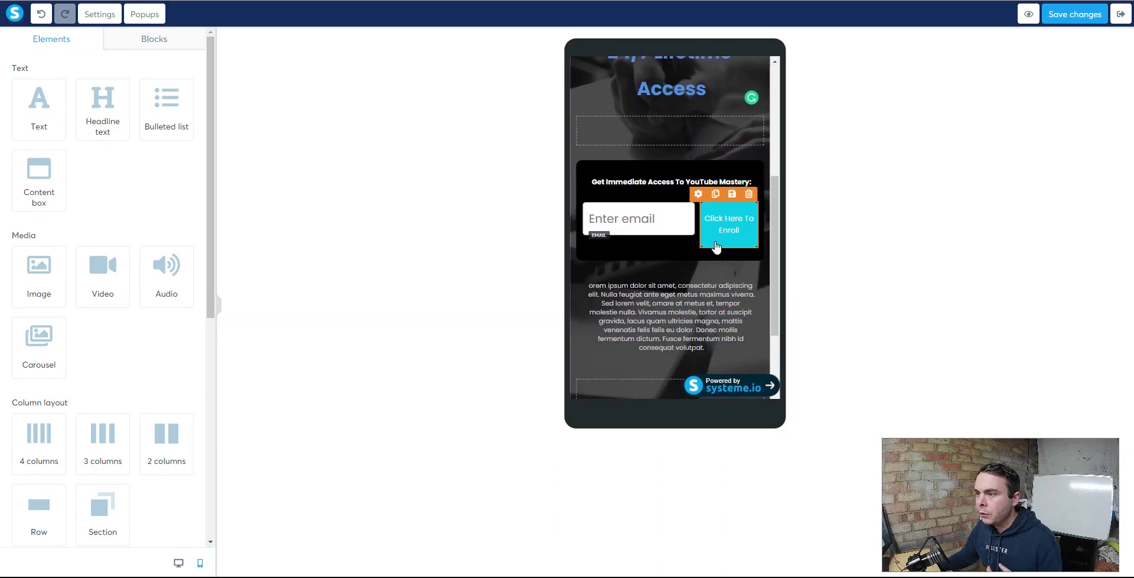
scroll(716, 247, up, 7)
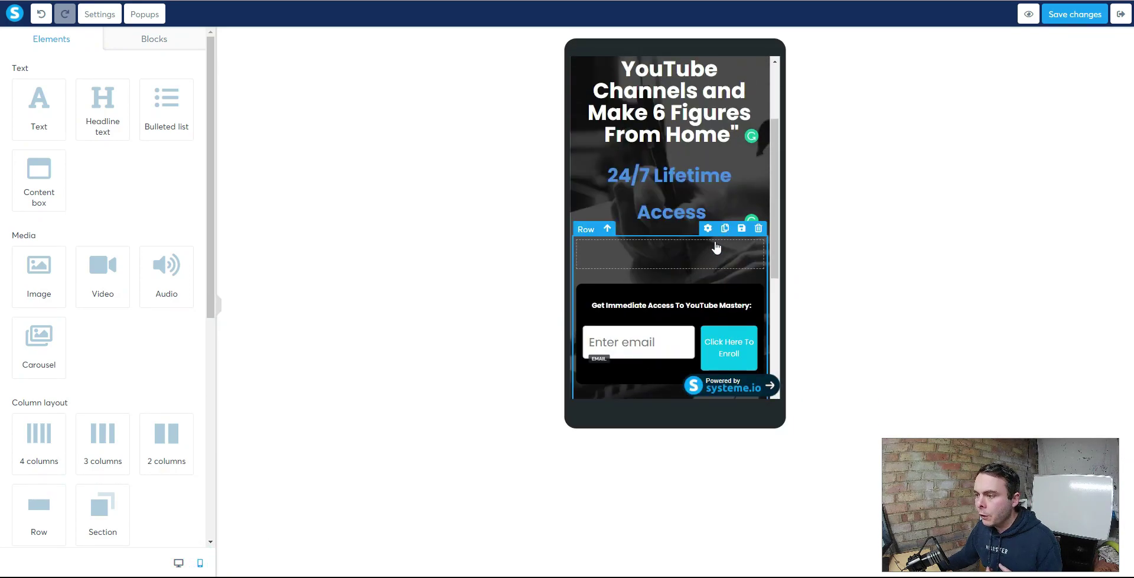
scroll(711, 236, down, 3)
click(178, 562)
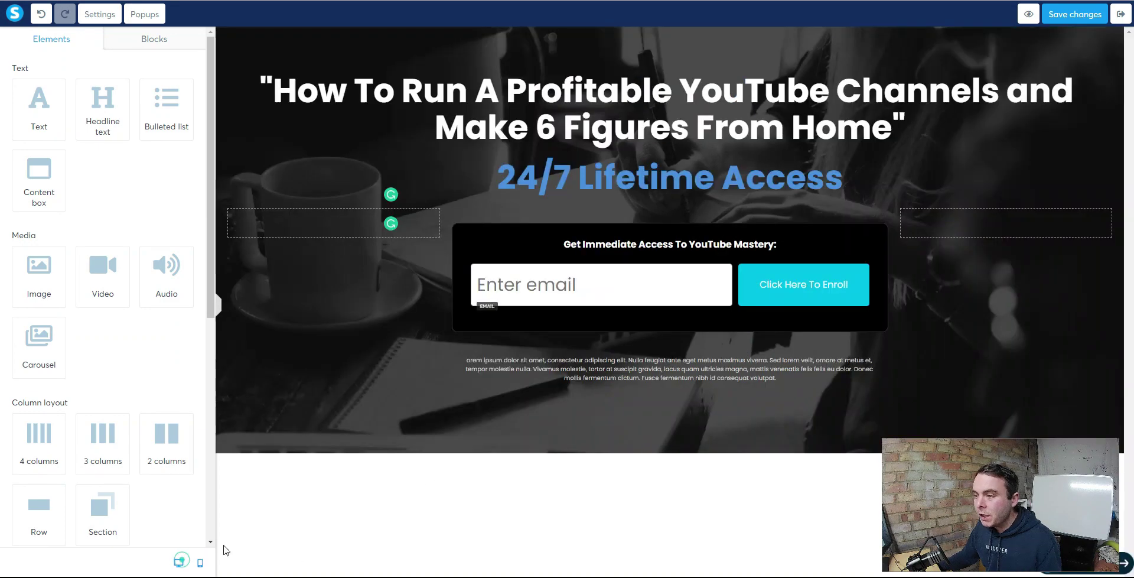
Set the "Click Here To Enroll" button's action to Open URL and get the Tube Mastery promolink from Digistore24.
click(800, 305)
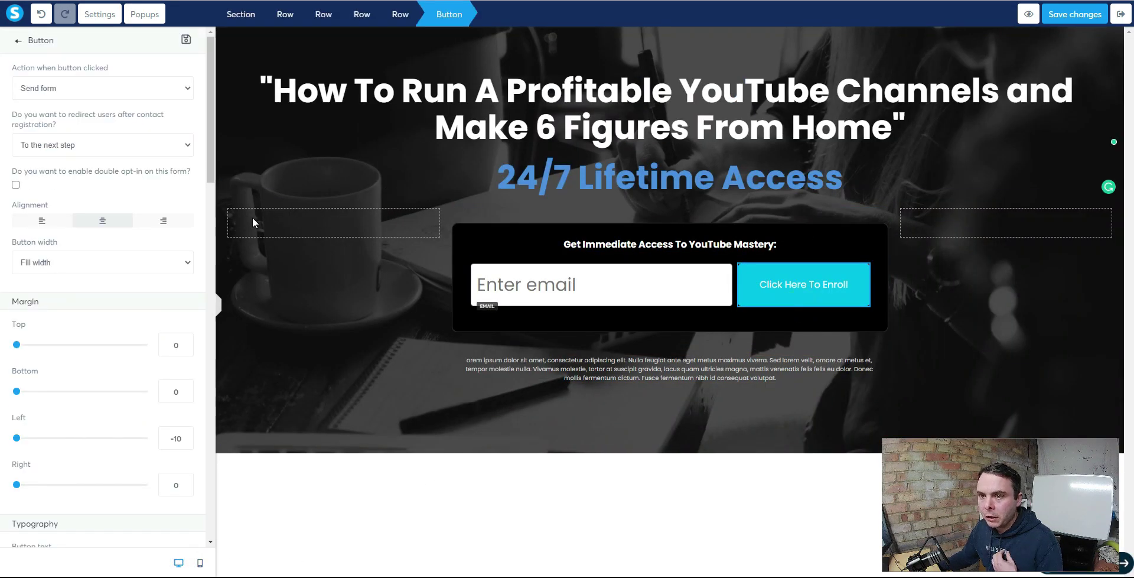
click(188, 90)
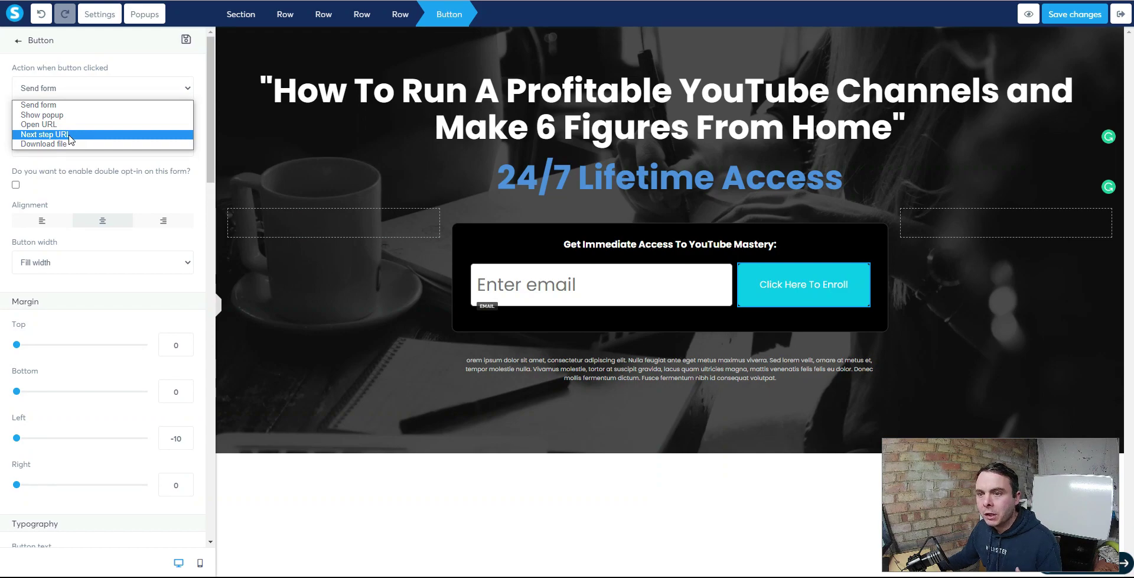
click(49, 124)
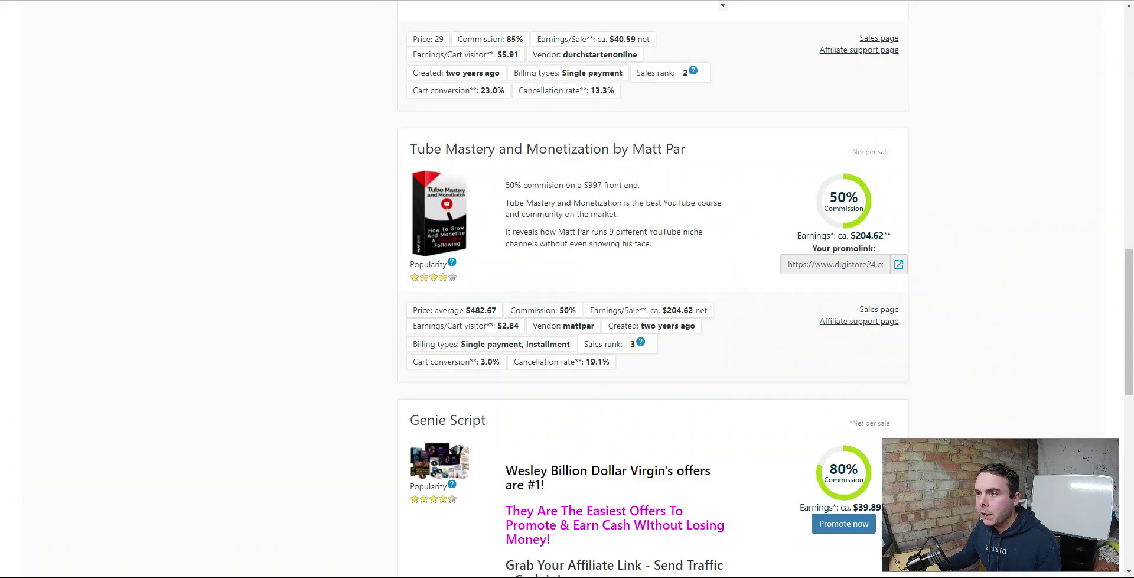
click(874, 271)
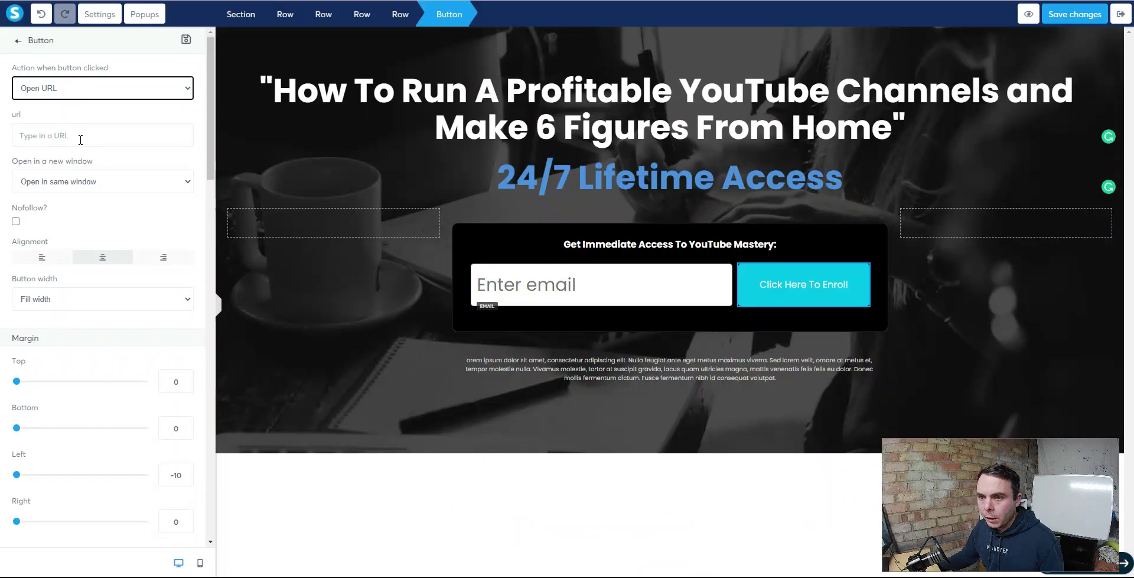
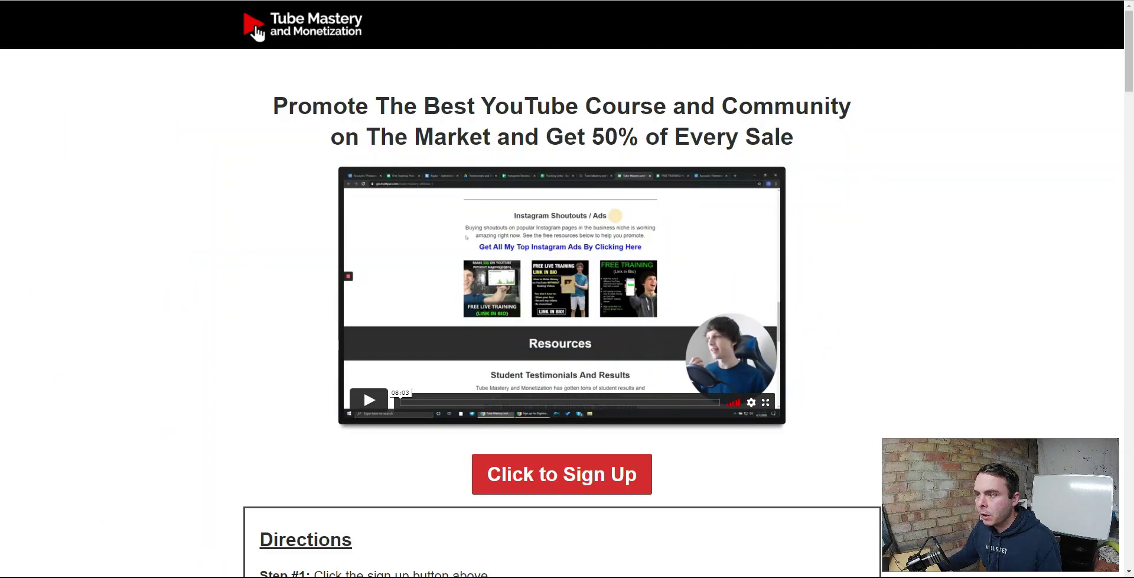
Look through the Tube Mastery affiliate support page for promotion resources and student testimonials.
scroll(862, 361, down, 20)
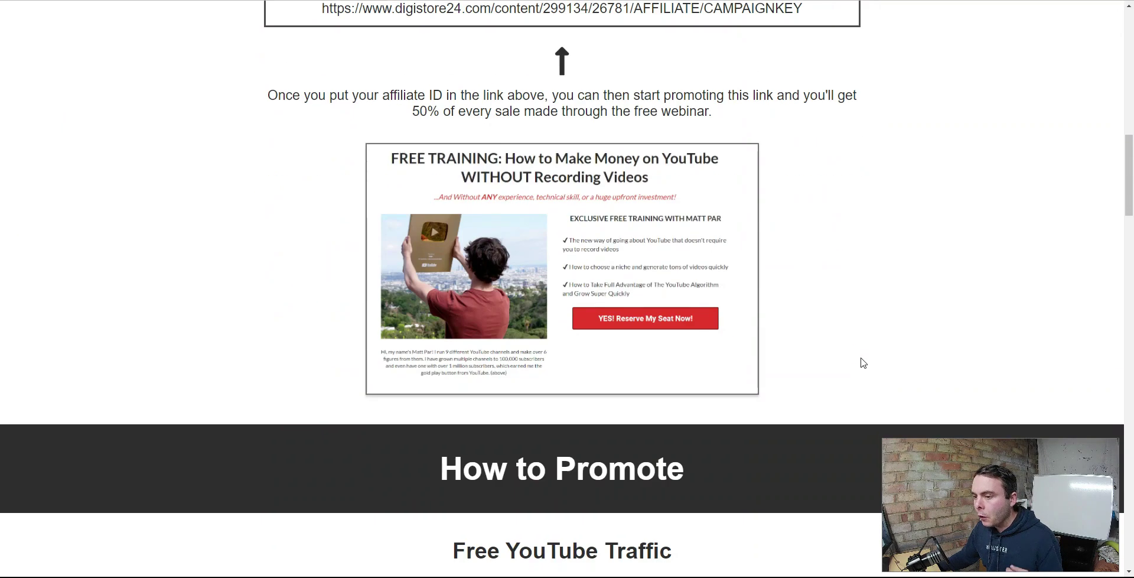
scroll(862, 361, down, 20)
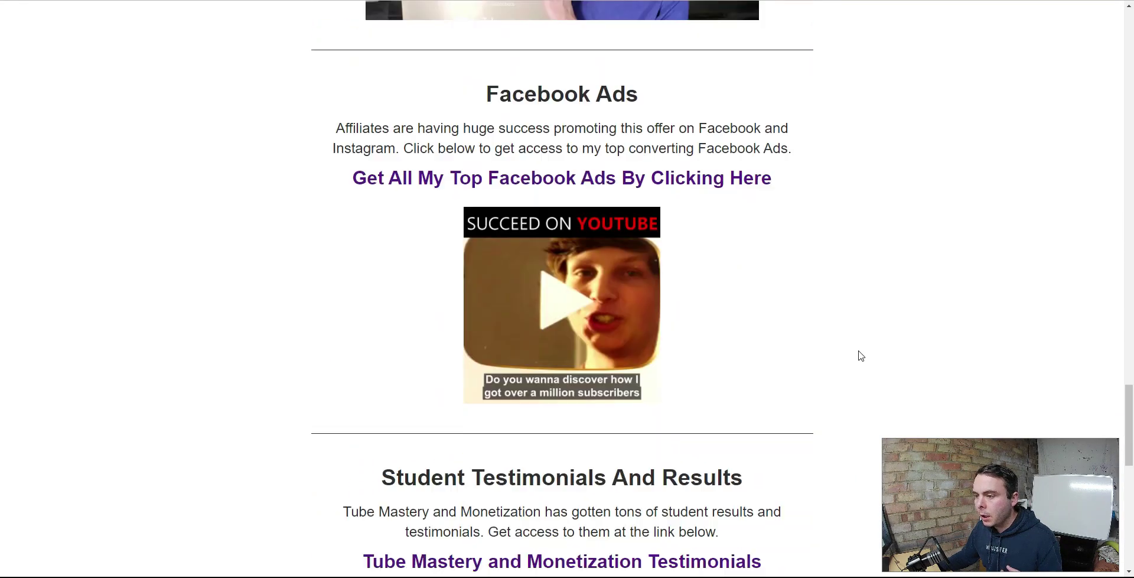
scroll(861, 355, up, 4)
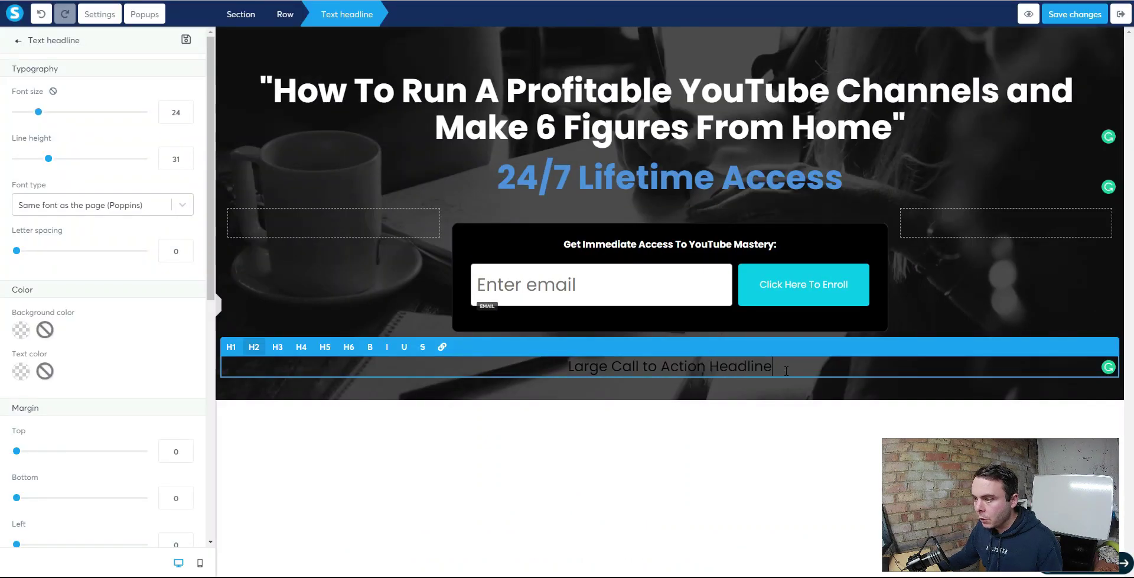
Replace the "Large Call to Action Headline" text with "See What People Are Saying:" and make it white.
drag(786, 371, 352, 355)
text(See What People Are Saying:)
click(21, 329)
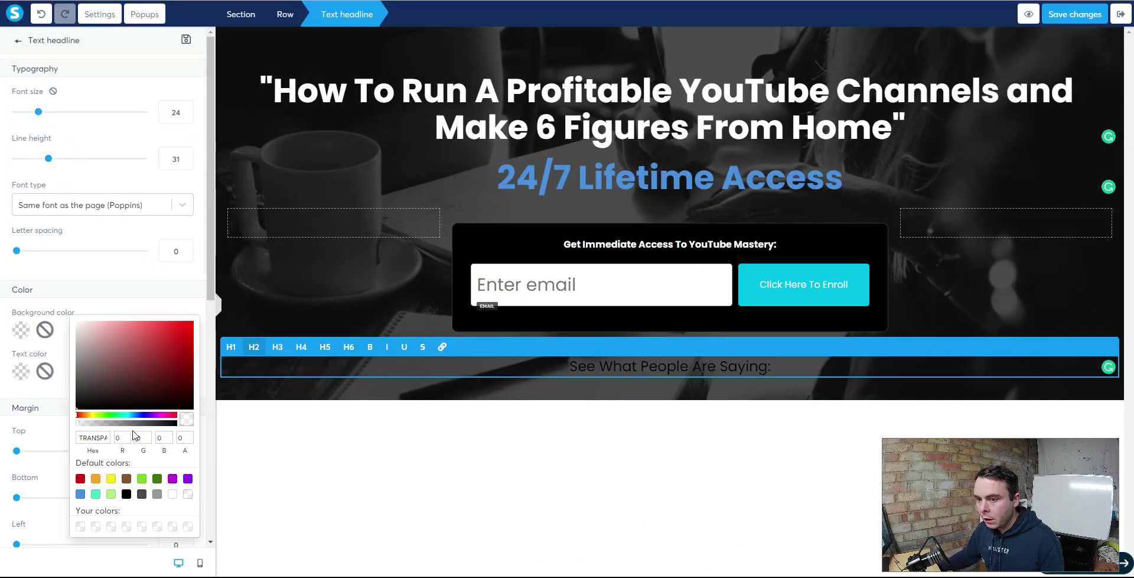
click(171, 494)
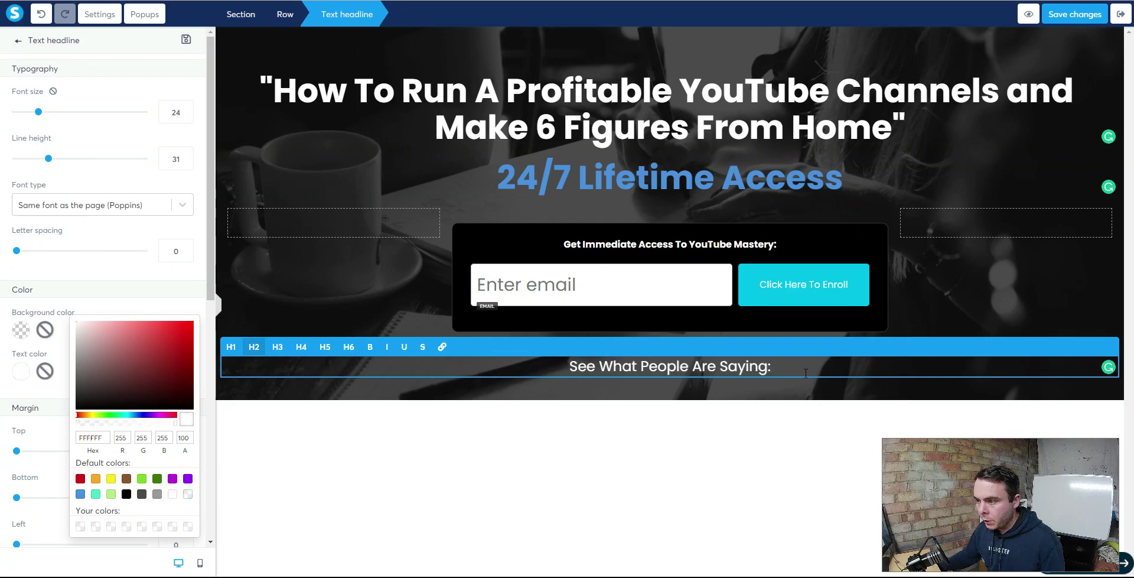
click(831, 385)
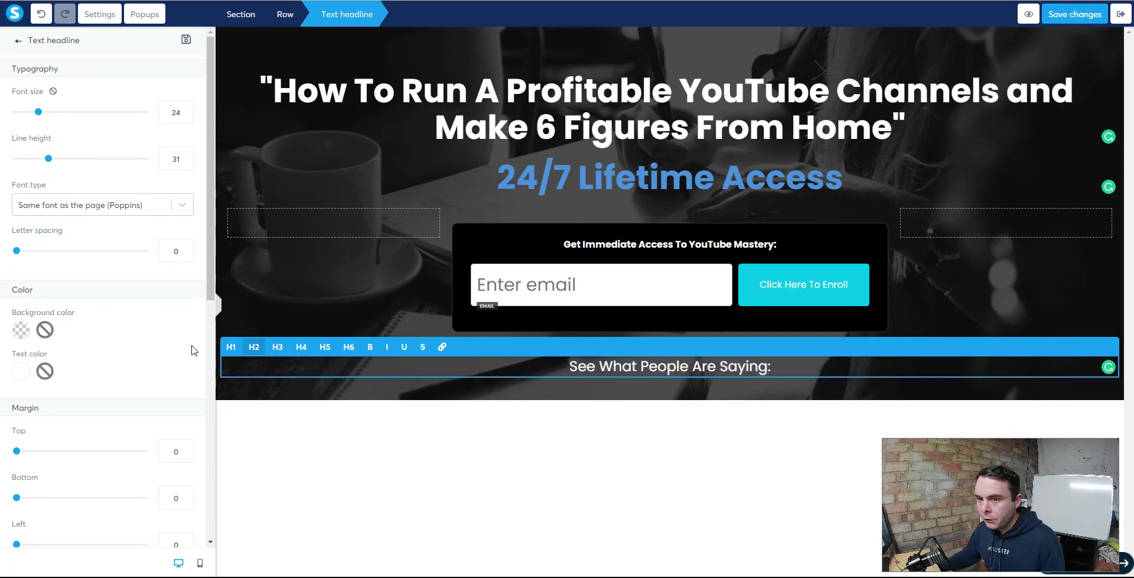
click(306, 497)
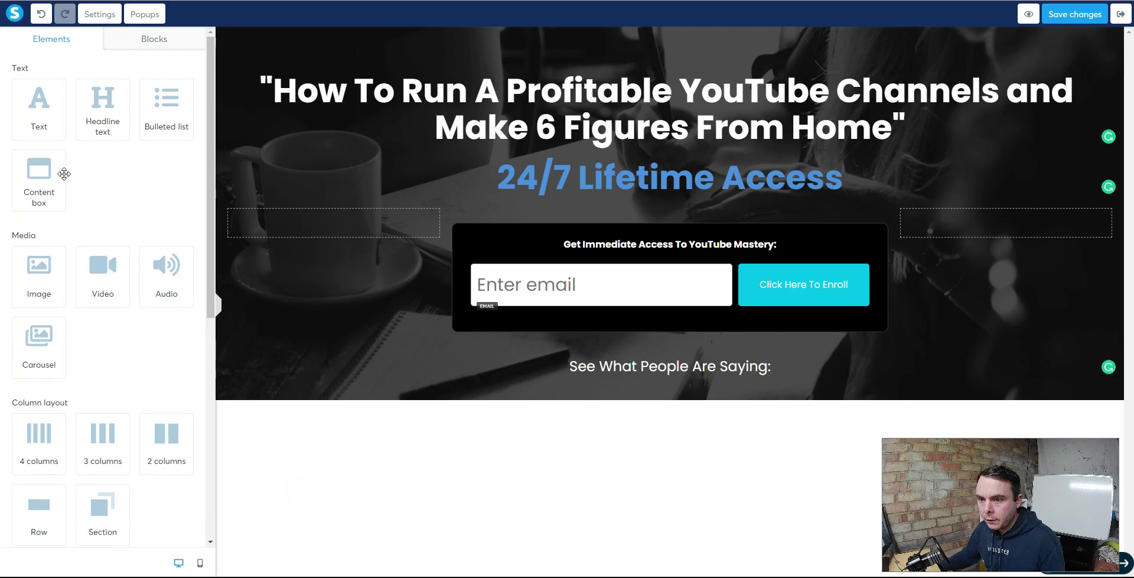
Add a three-column layout below "See What People Are Saying:" and place an image element in each column.
scroll(92, 183, down, 2)
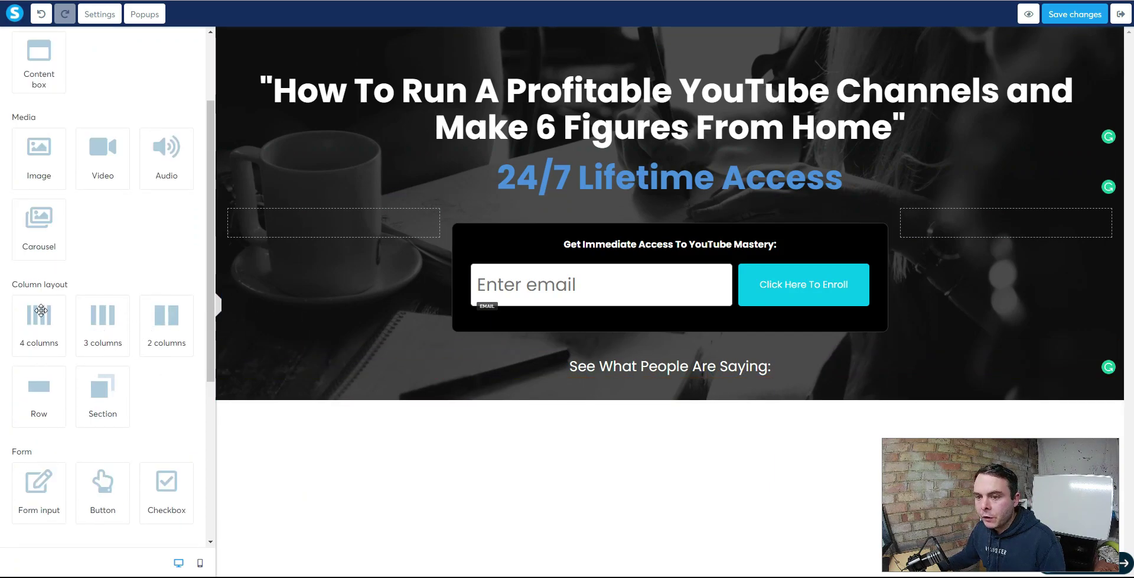
drag(85, 328, 656, 407)
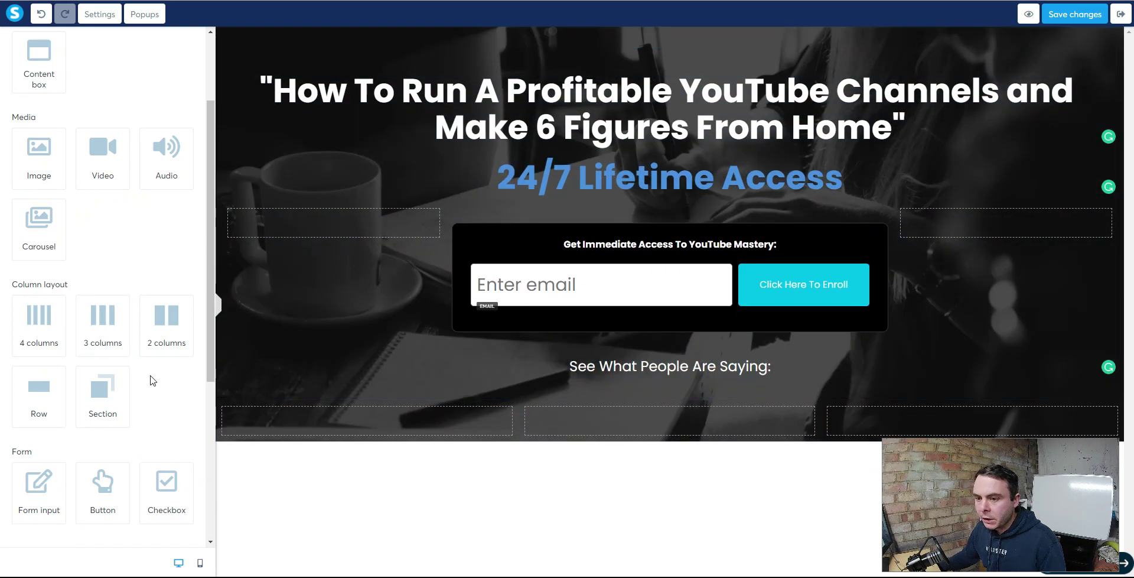
drag(37, 152, 366, 434)
drag(40, 149, 669, 421)
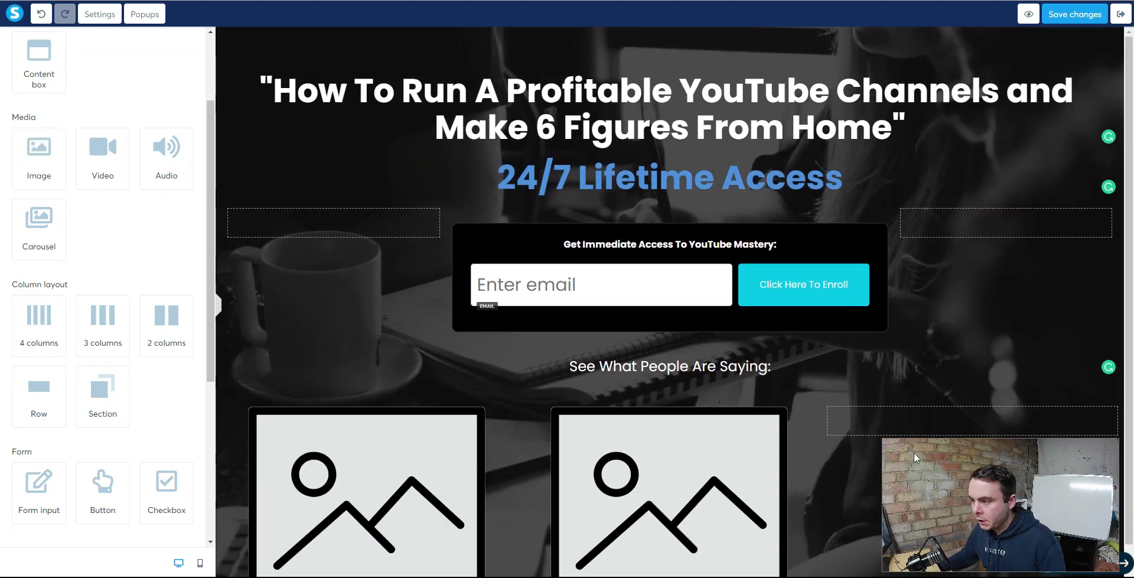
scroll(380, 472, down, 1)
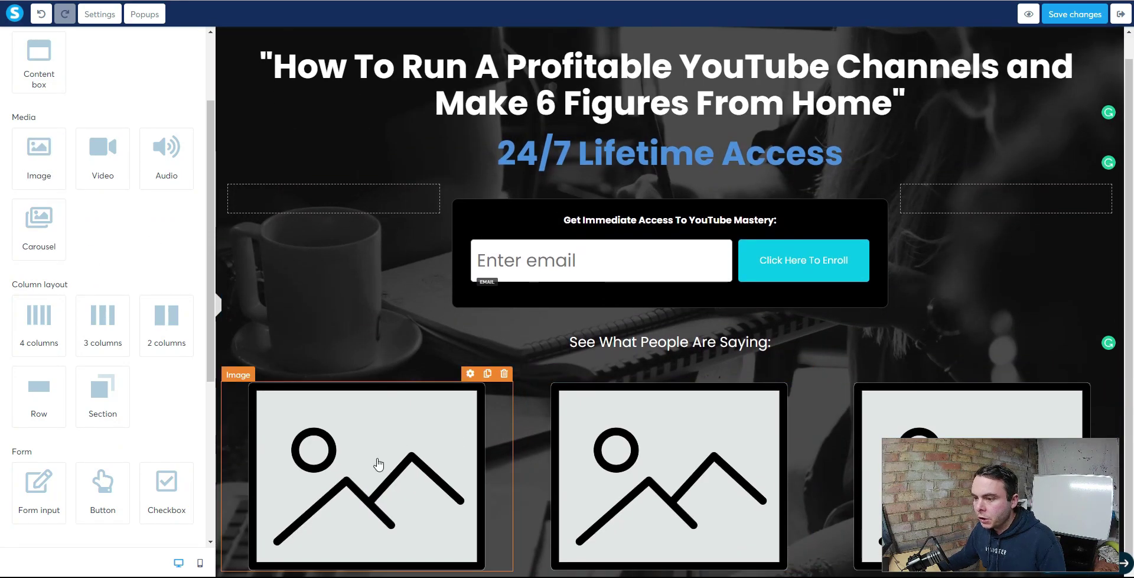
Insert the uploaded testimonial image Patti-1.jpg into the first column's image element.
click(376, 461)
click(418, 420)
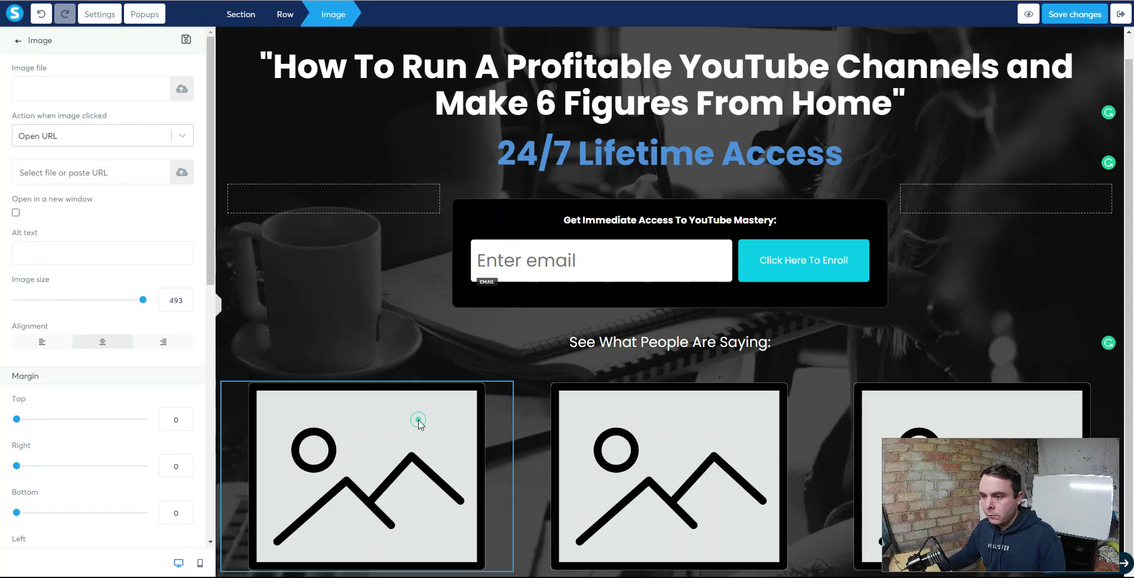
click(182, 89)
click(619, 169)
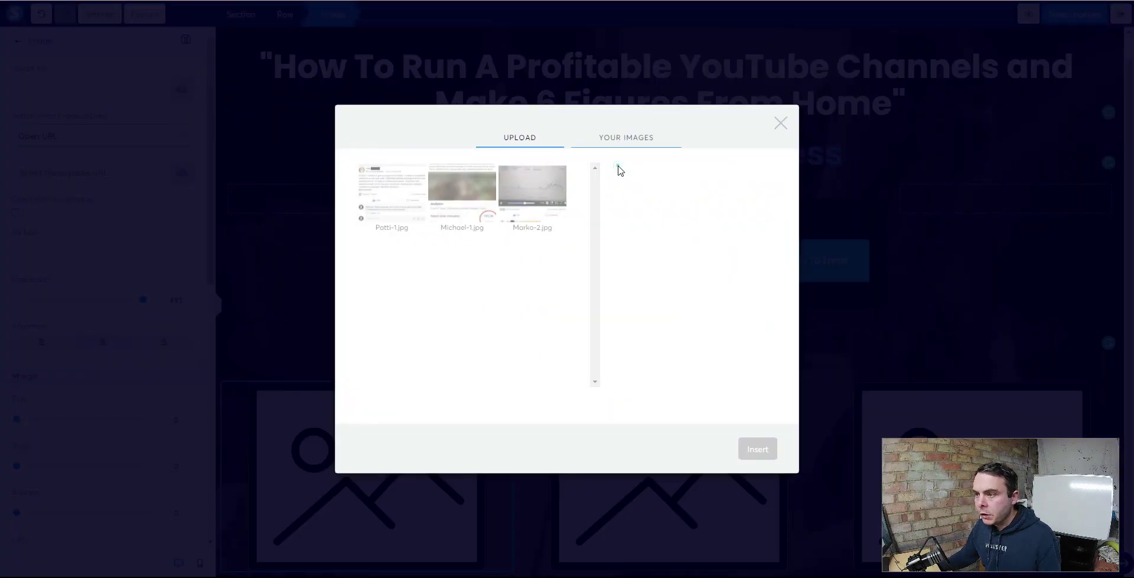
click(379, 192)
click(767, 452)
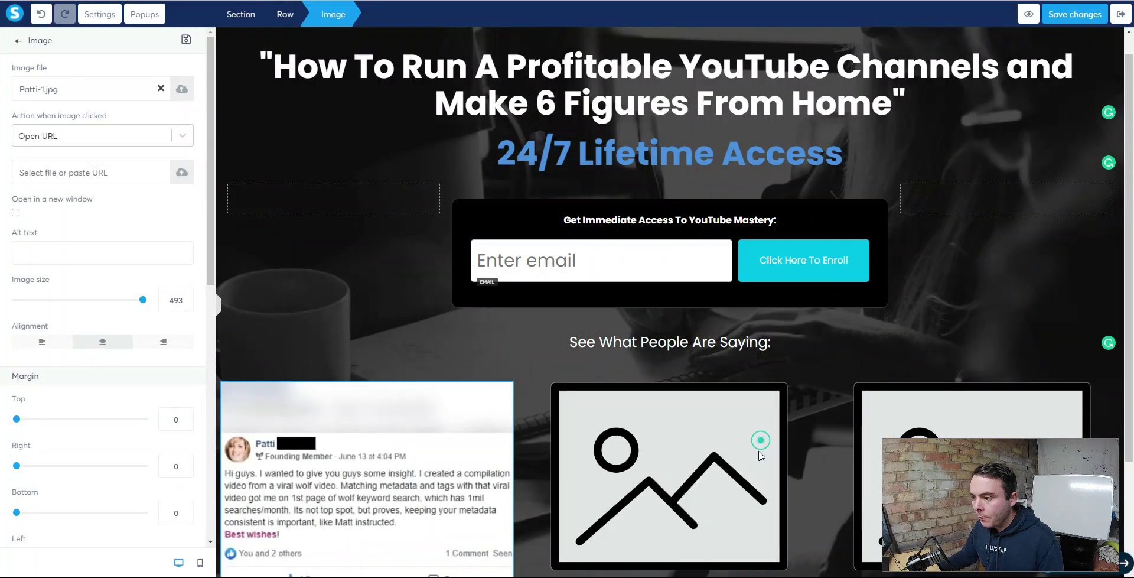
Insert the uploaded testimonial images Michael-1.jpg in the second column and Marko-2.jpg in the third column.
click(664, 479)
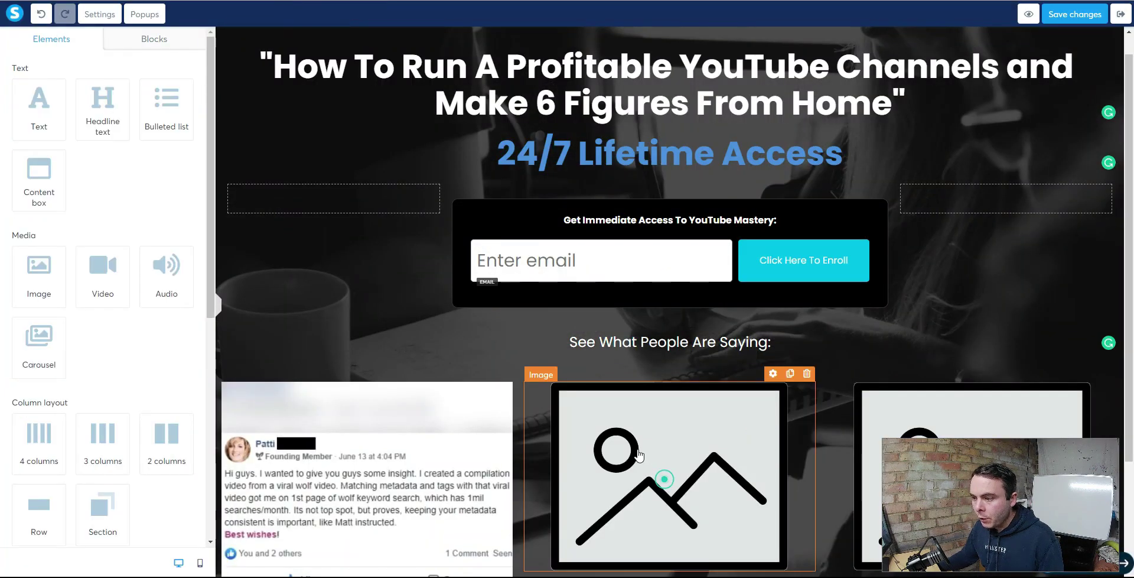
click(615, 418)
click(182, 88)
click(614, 165)
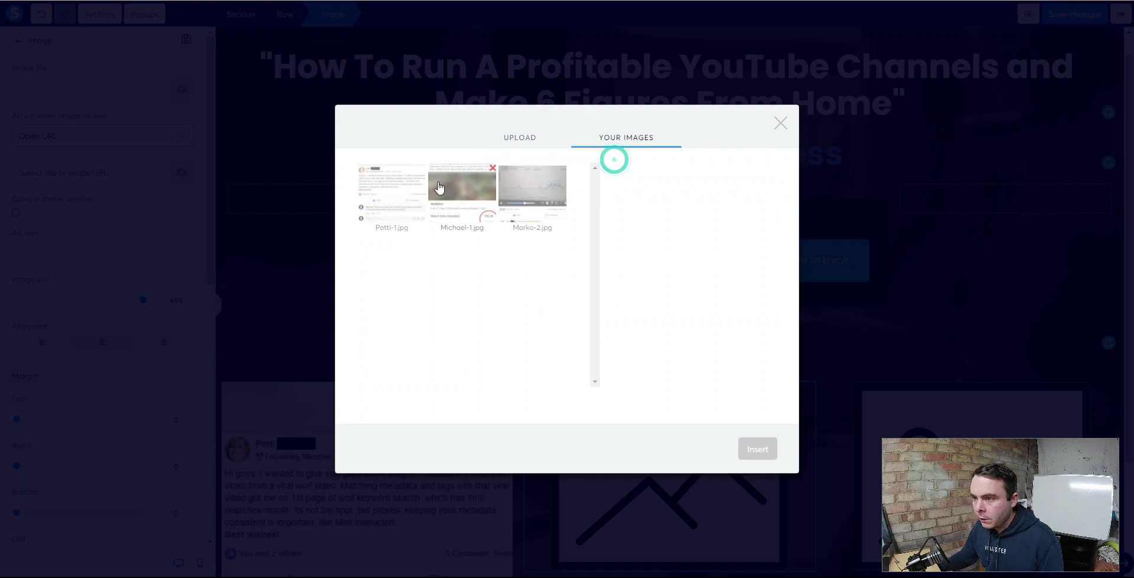
click(462, 192)
click(757, 449)
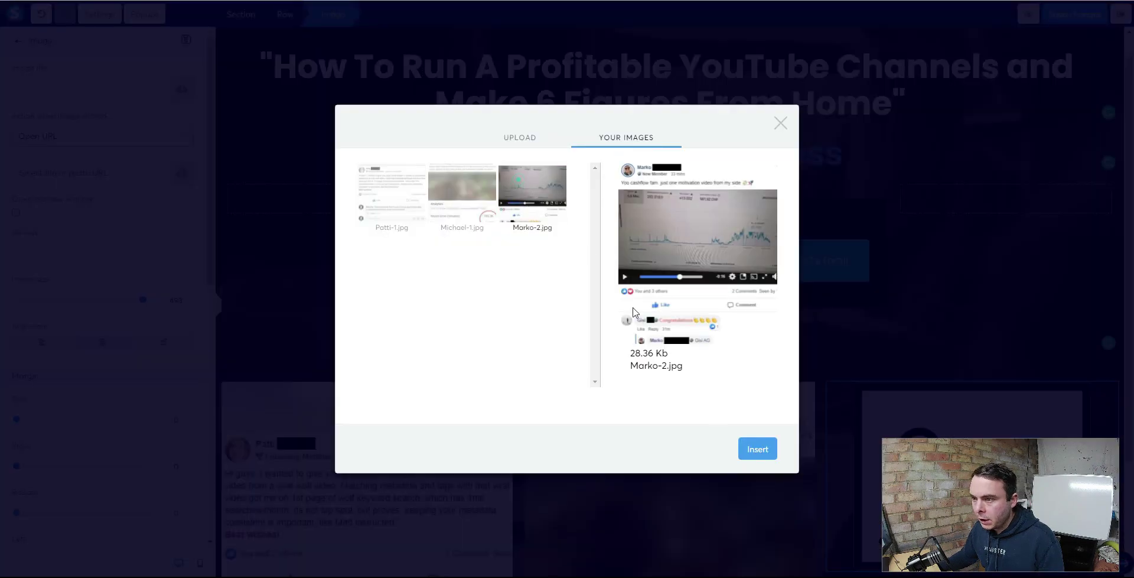
click(774, 453)
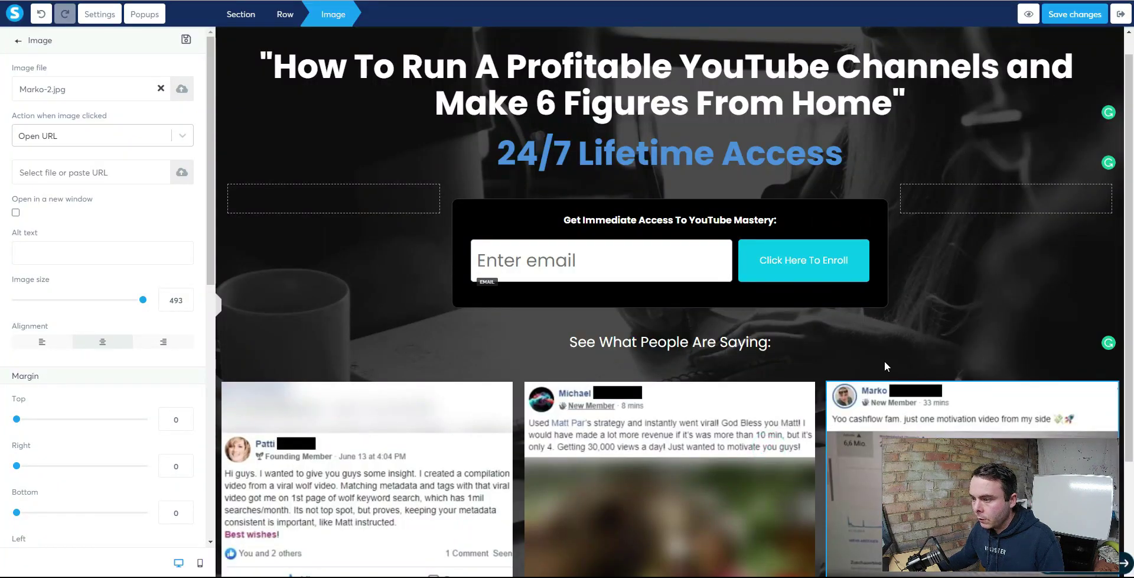
Preview the squeeze page and check the enroll form and the three testimonial images.
scroll(869, 346, down, 3)
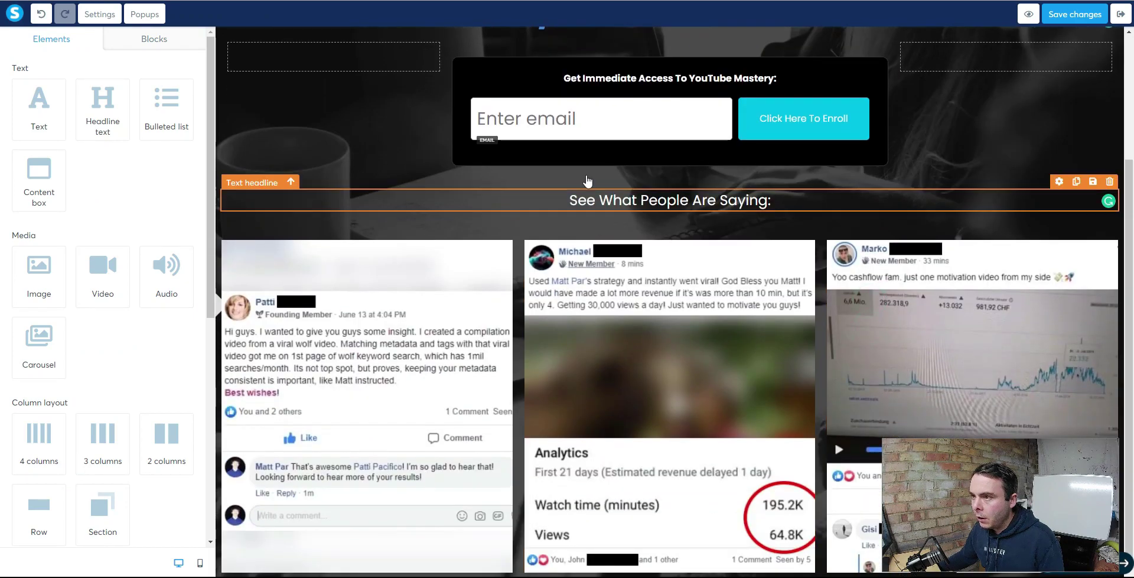
click(1028, 15)
scroll(831, 193, down, 5)
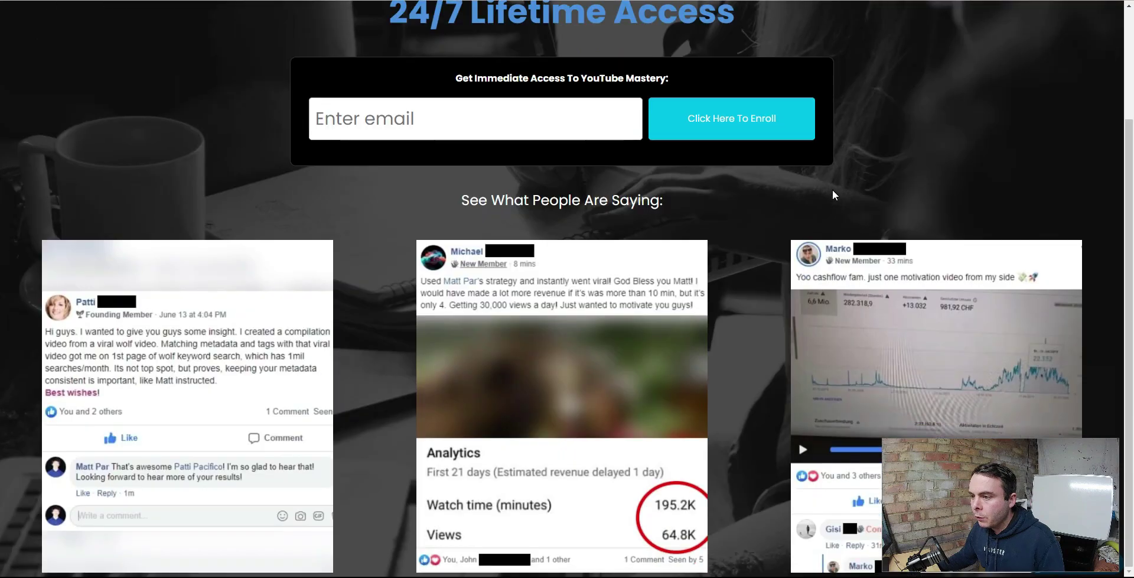
scroll(833, 192, up, 2)
scroll(833, 193, down, 2)
key(Escape)
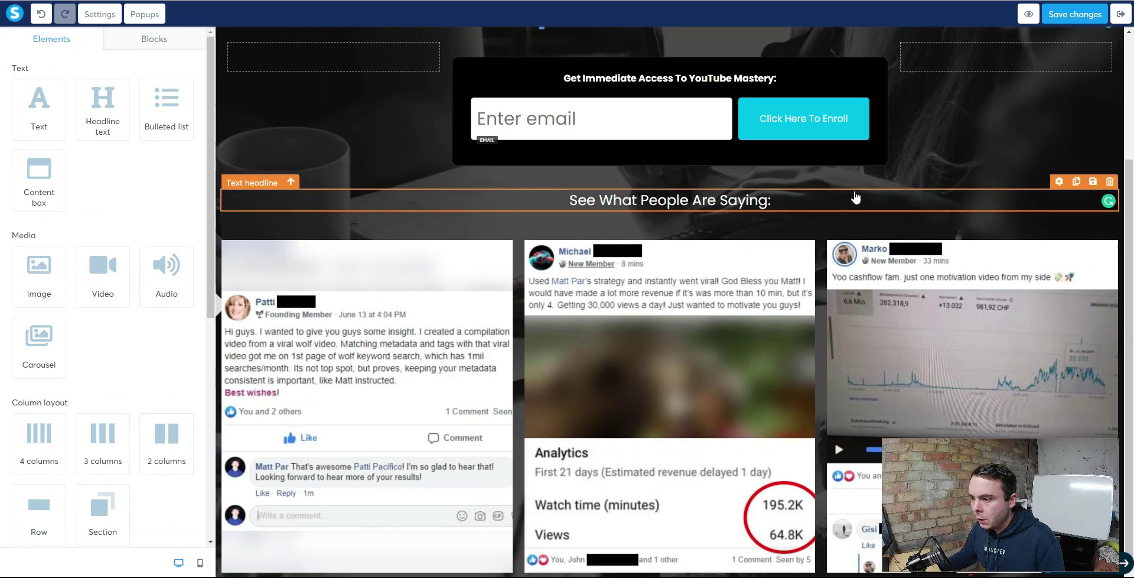
Save the squeeze page changes and exit the page editor.
click(883, 228)
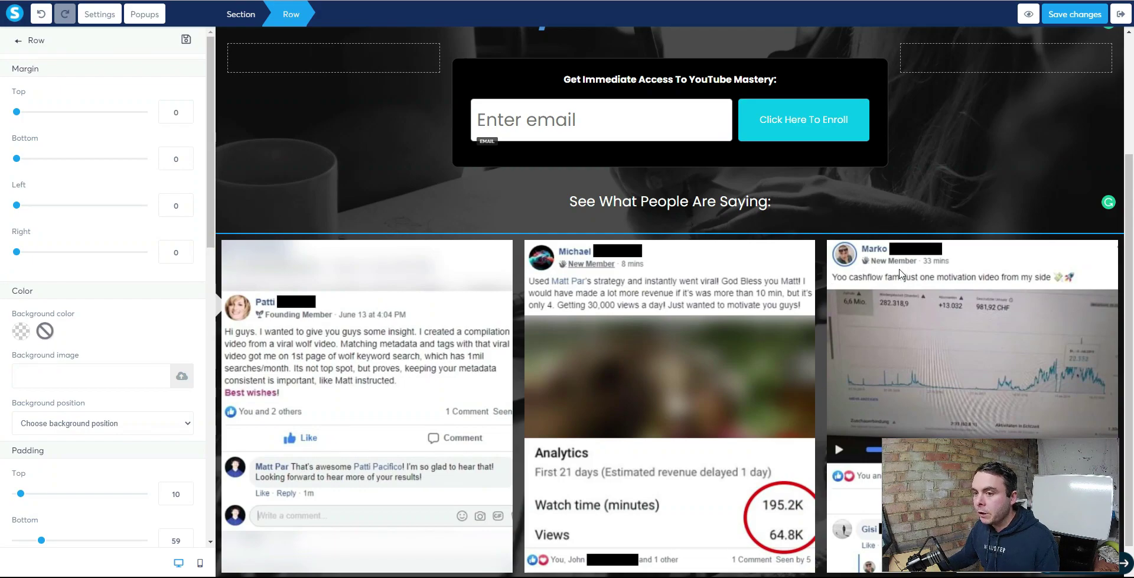
click(367, 184)
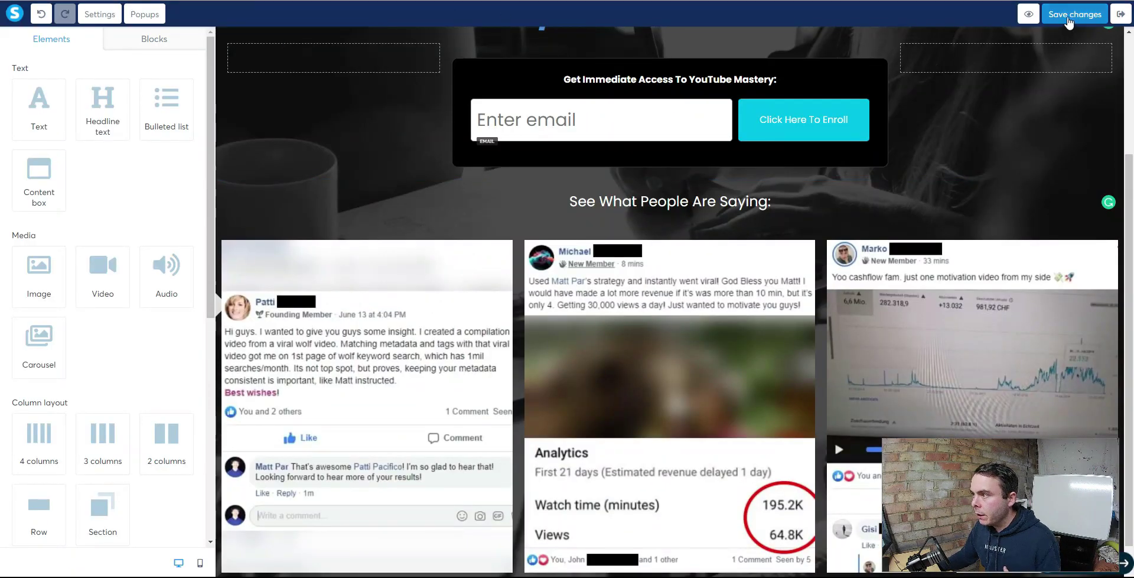
click(1068, 16)
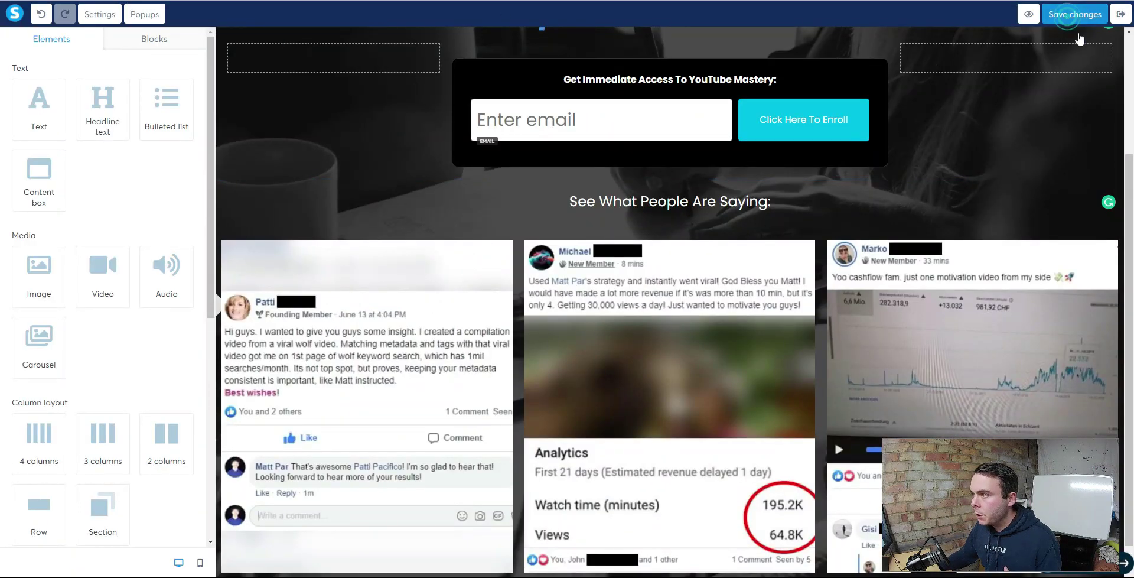
click(1120, 14)
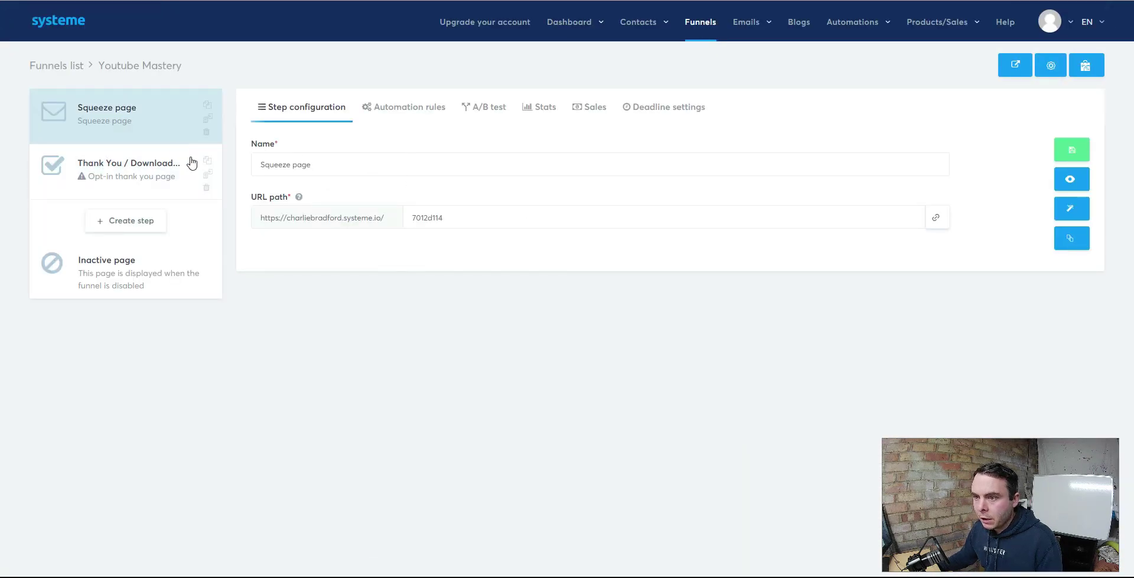
Try to add an automation rule with the "Funnel step form subscribed" trigger to the Squeeze page step.
click(91, 174)
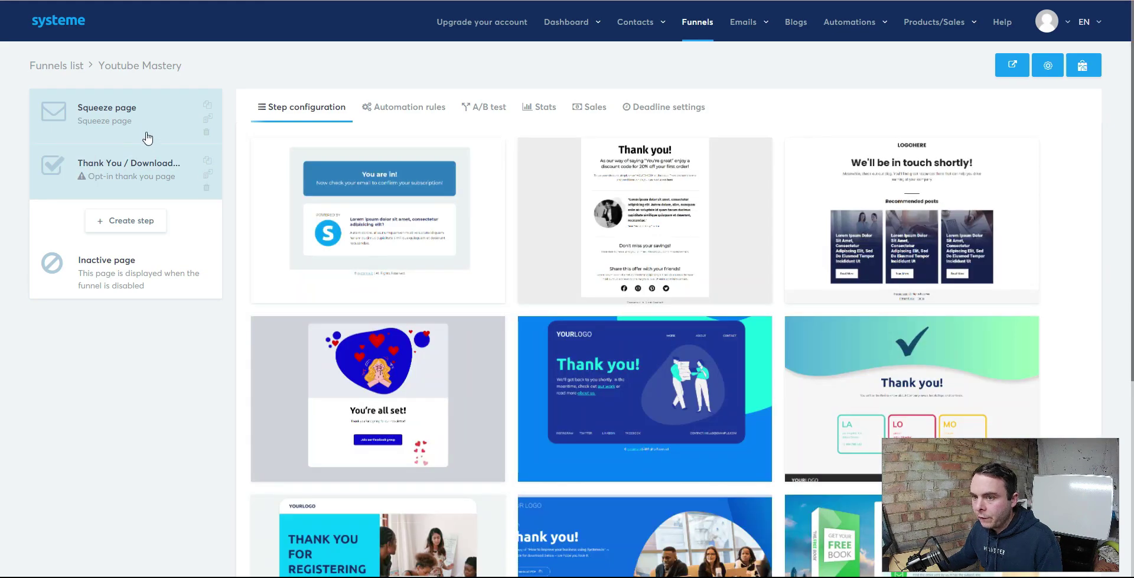
click(147, 131)
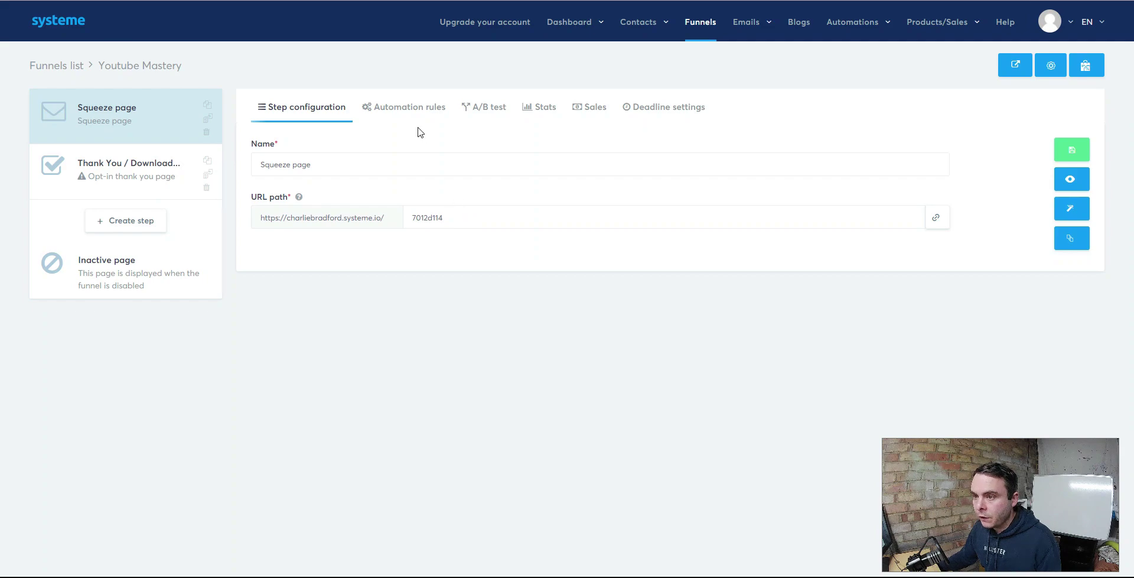
click(405, 107)
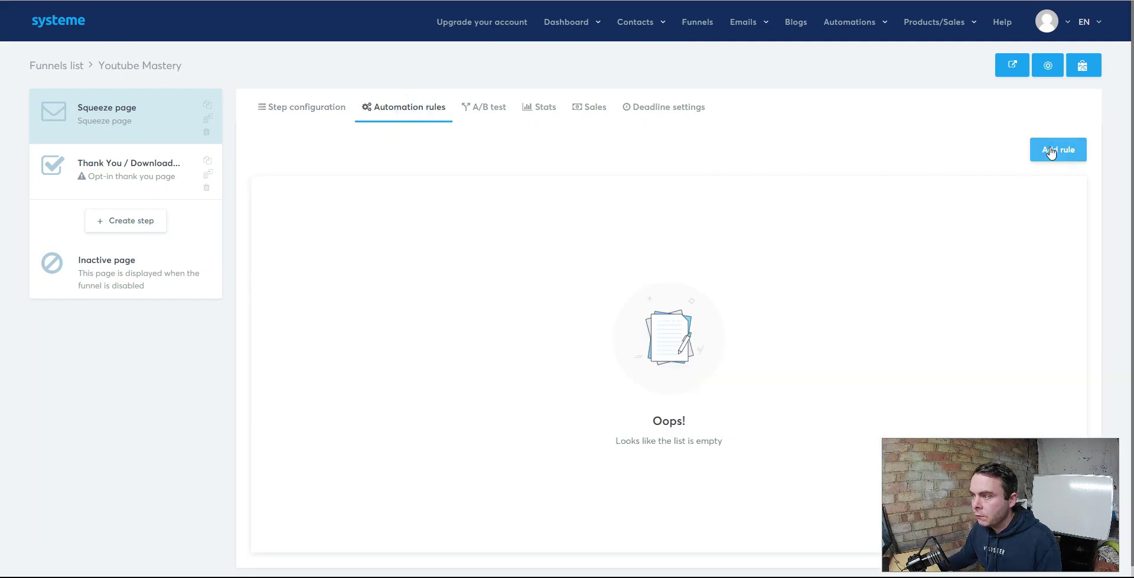
click(1050, 151)
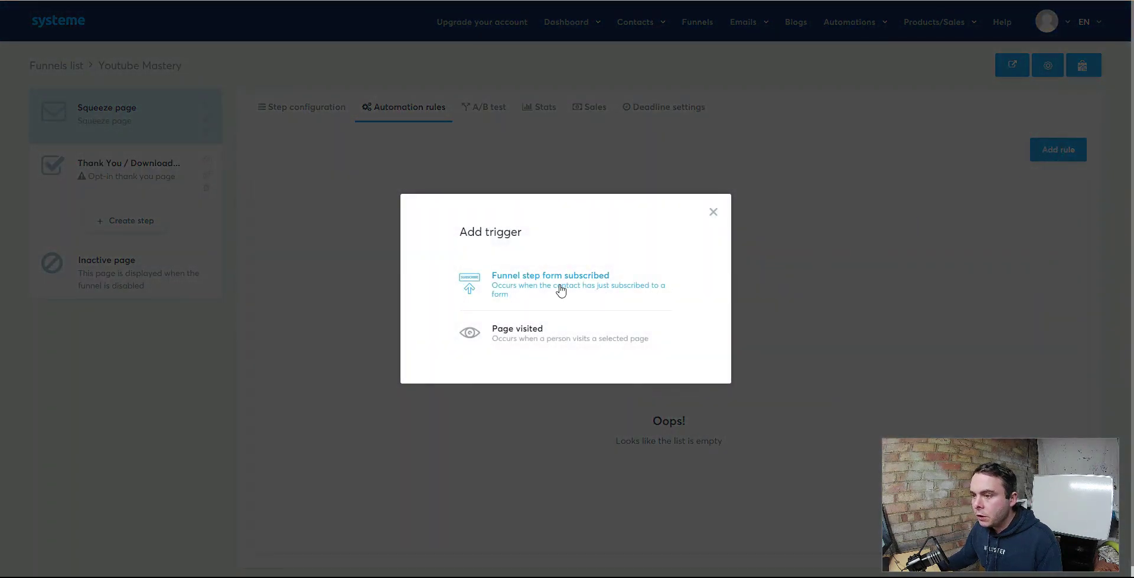
click(558, 288)
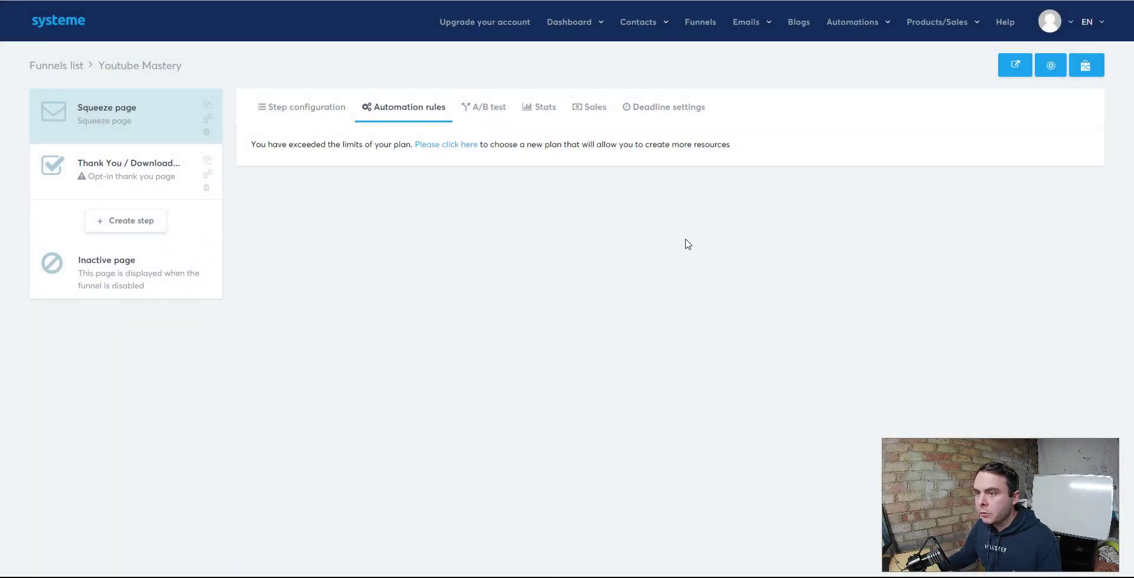
Start a "Funnel step form subscribed" rule with a "Subscribe to campaign" action and check which campaigns can be chosen.
click(1050, 150)
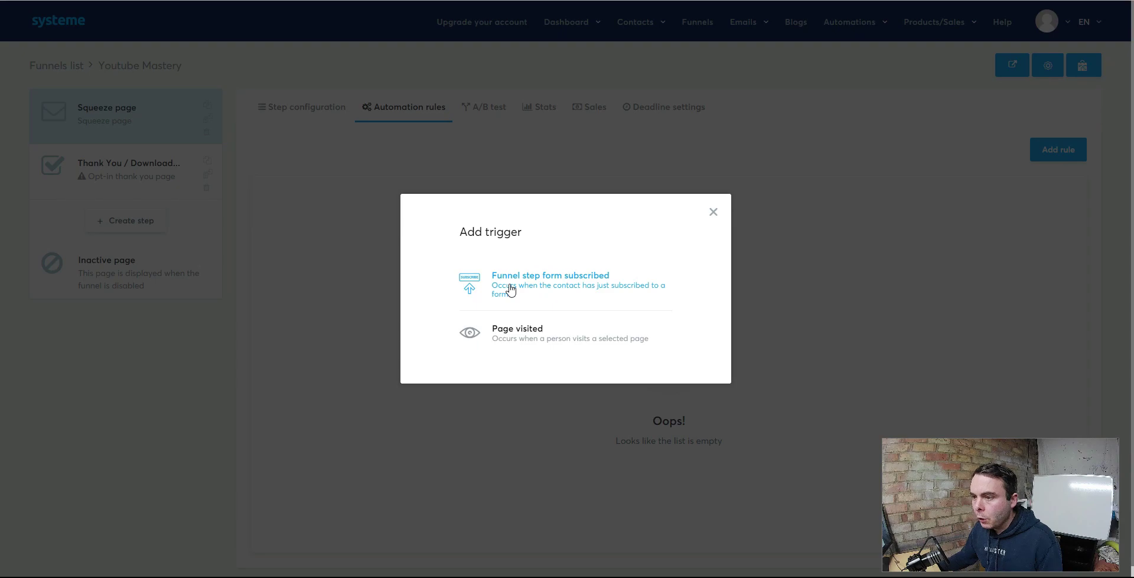
click(568, 286)
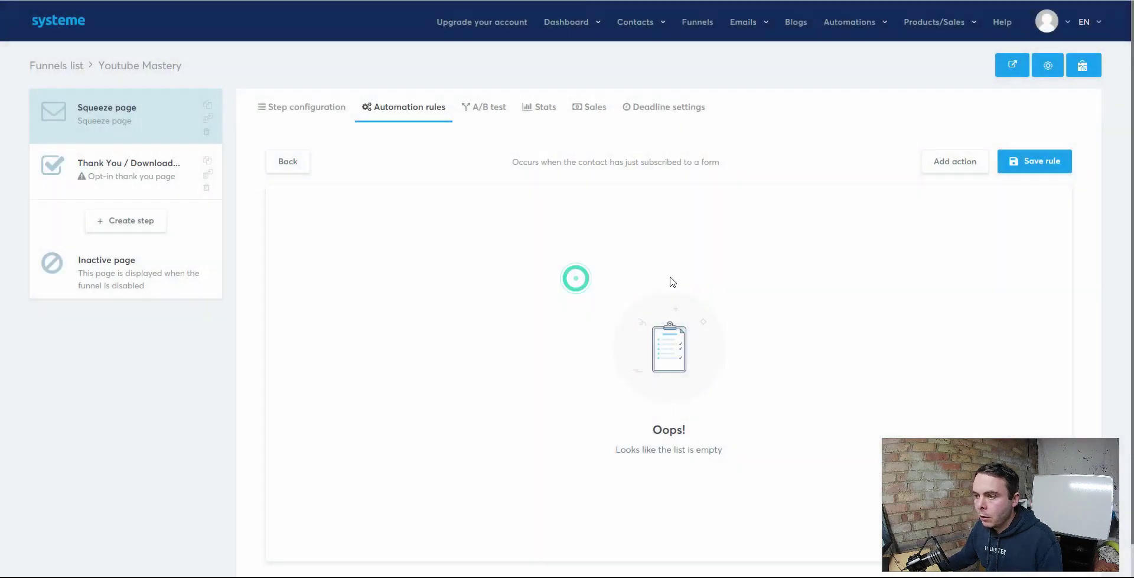
click(958, 163)
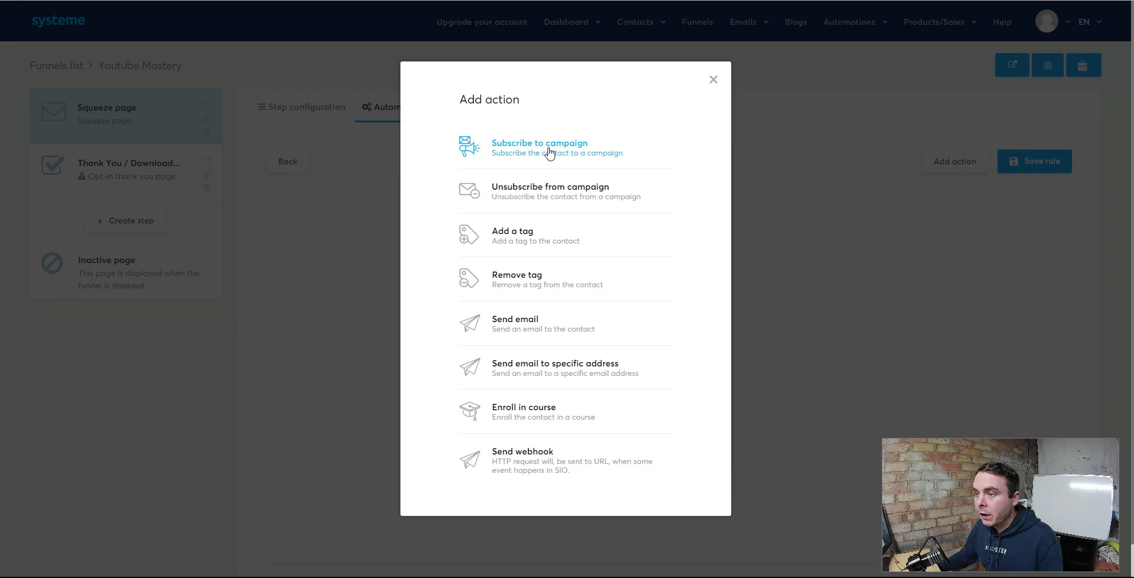
click(549, 153)
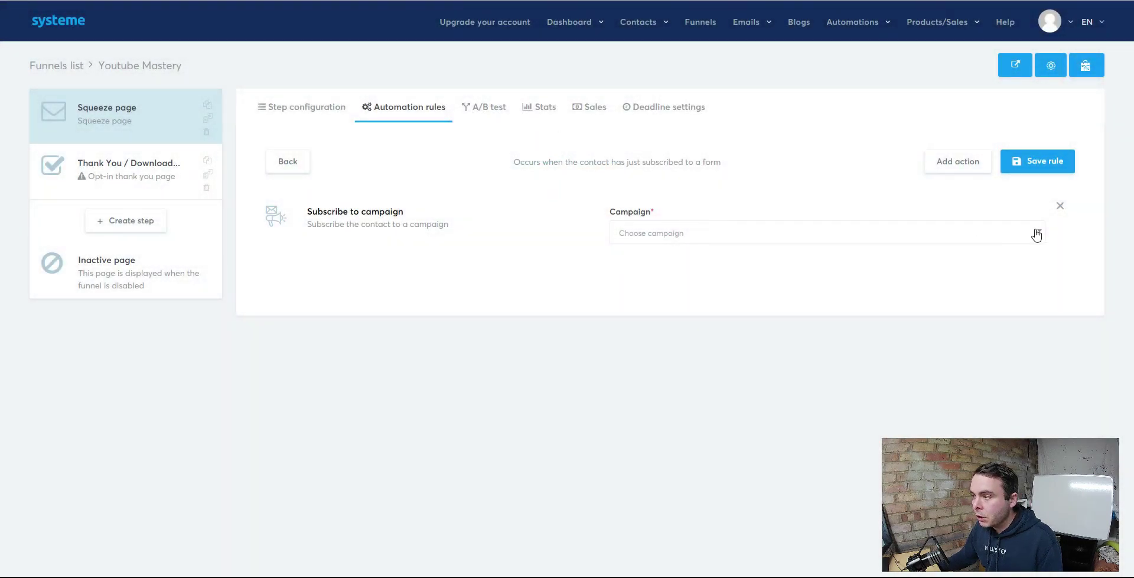
click(1037, 235)
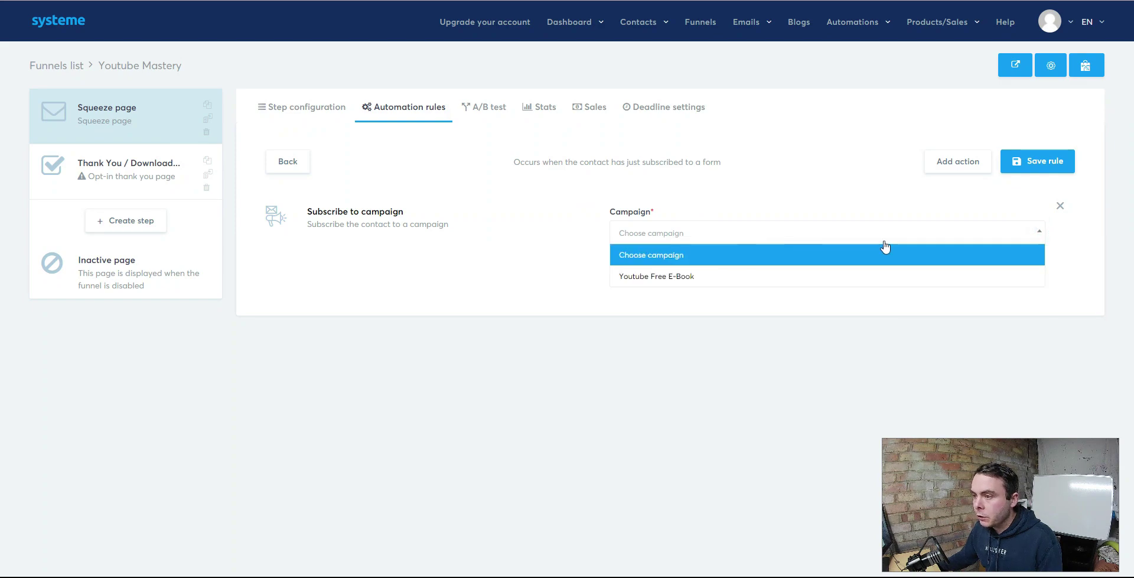
click(882, 187)
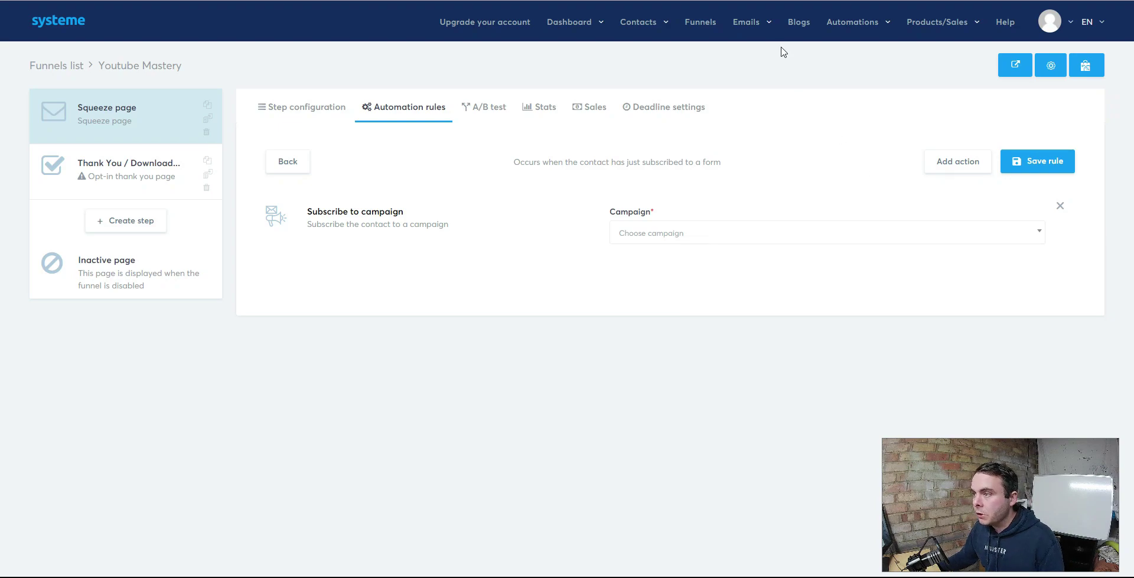
Create a new email campaign named "YouTube Mastery".
mouse_move(761, 25)
click(748, 64)
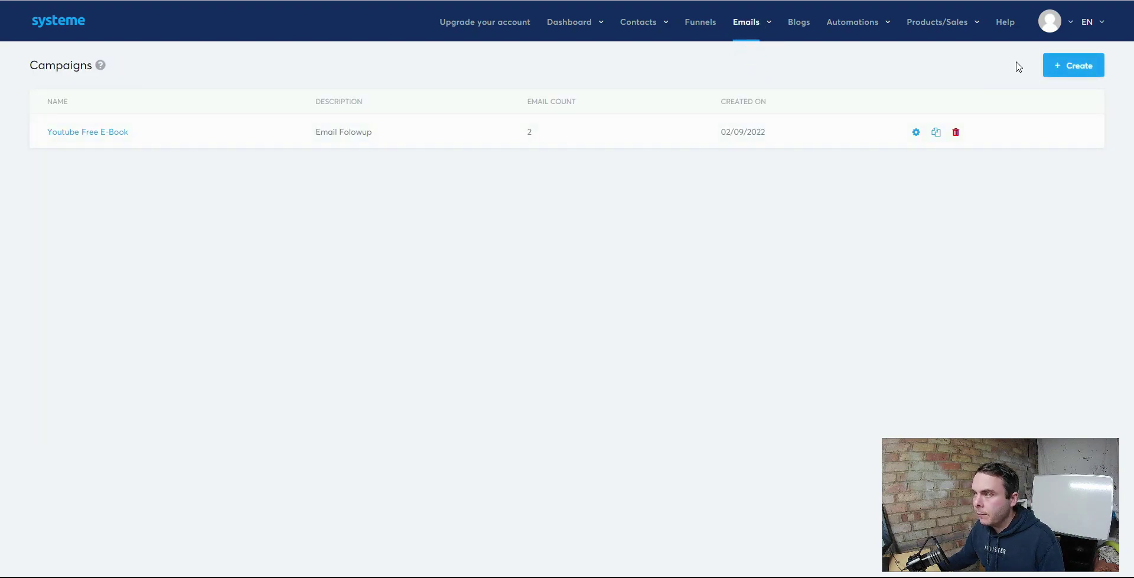
click(1067, 66)
click(521, 173)
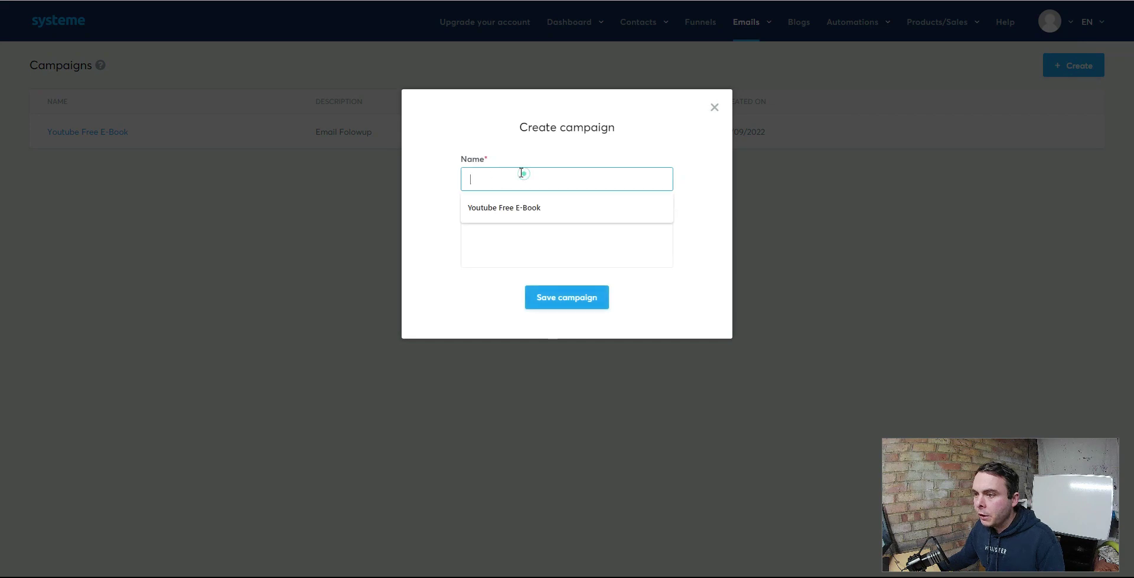
text(YouTube Mastery)
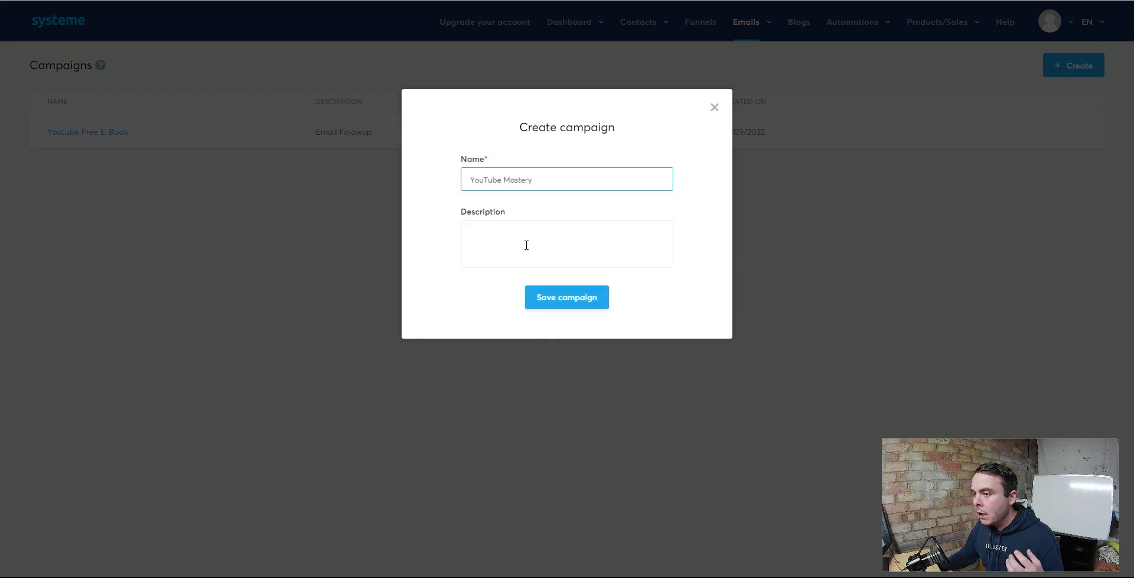
click(565, 300)
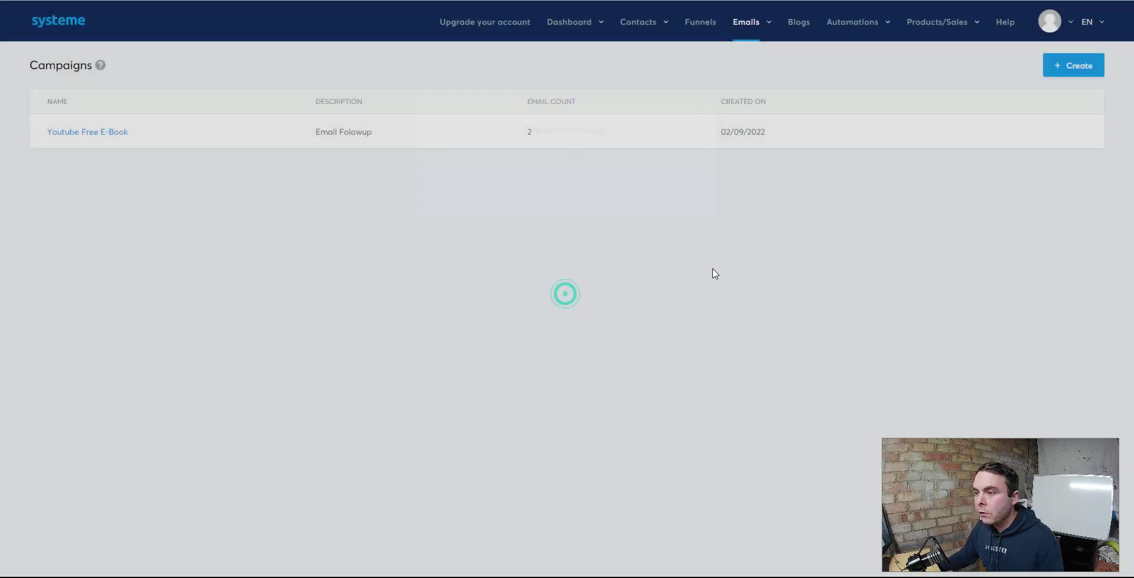
Add a Classic editor email to the YouTube Mastery campaign with the sender's name and subject "Did you know You Can Make Money From Home Using YouTube?".
click(222, 127)
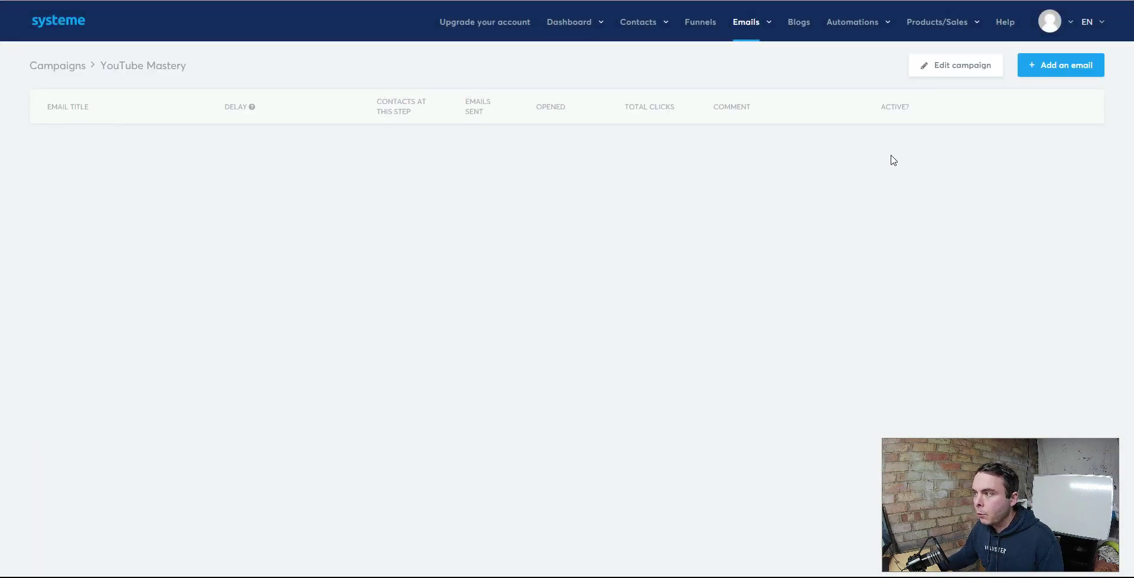
click(1057, 66)
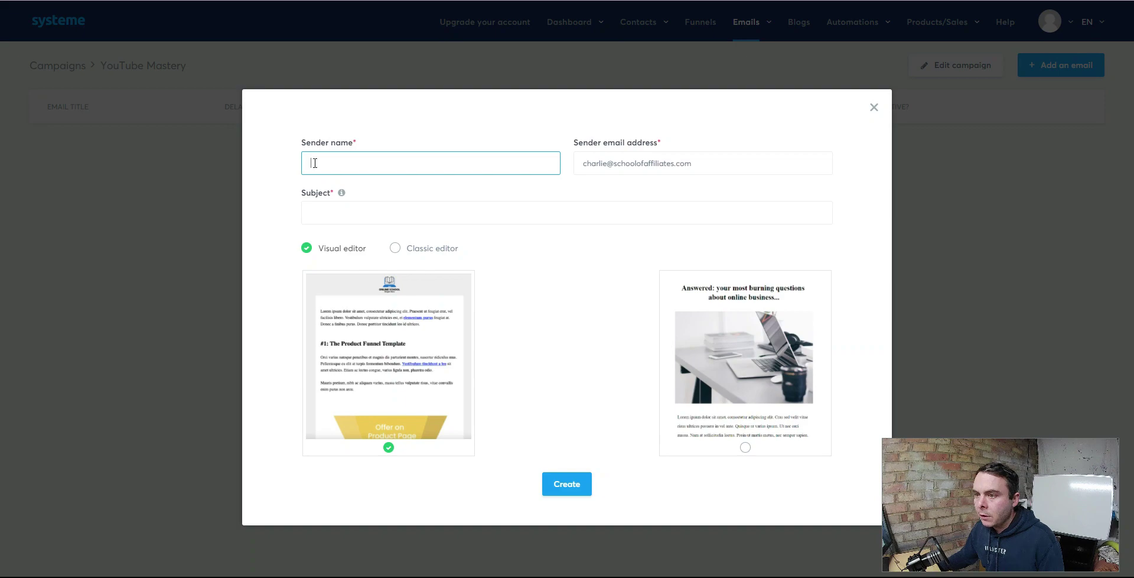
click(315, 163)
click(329, 190)
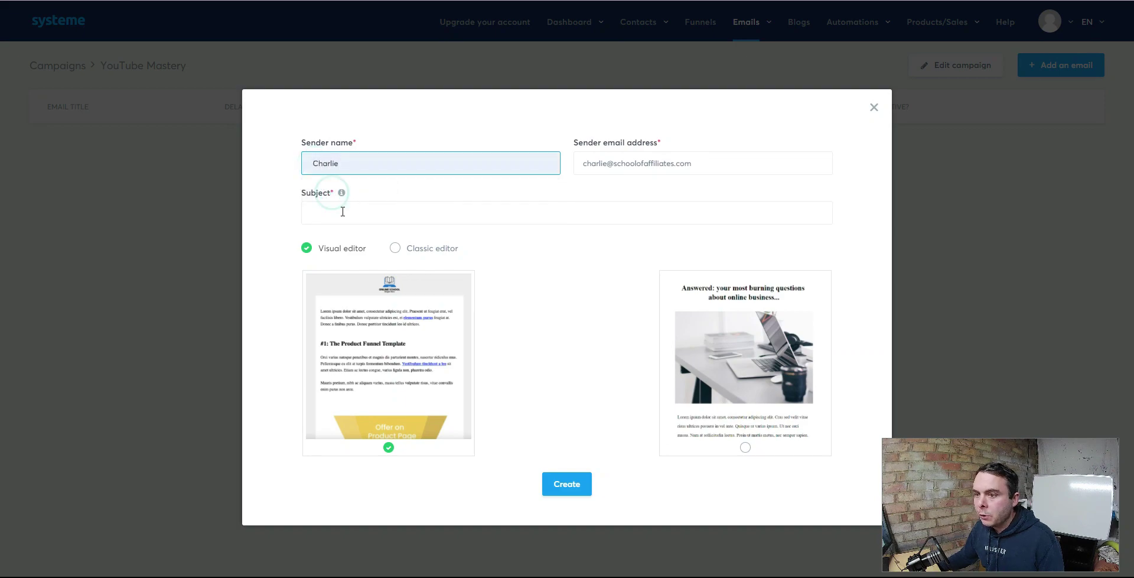
click(340, 218)
click(338, 214)
text(Did you know You Can Make Money From Home Using YouTube?)
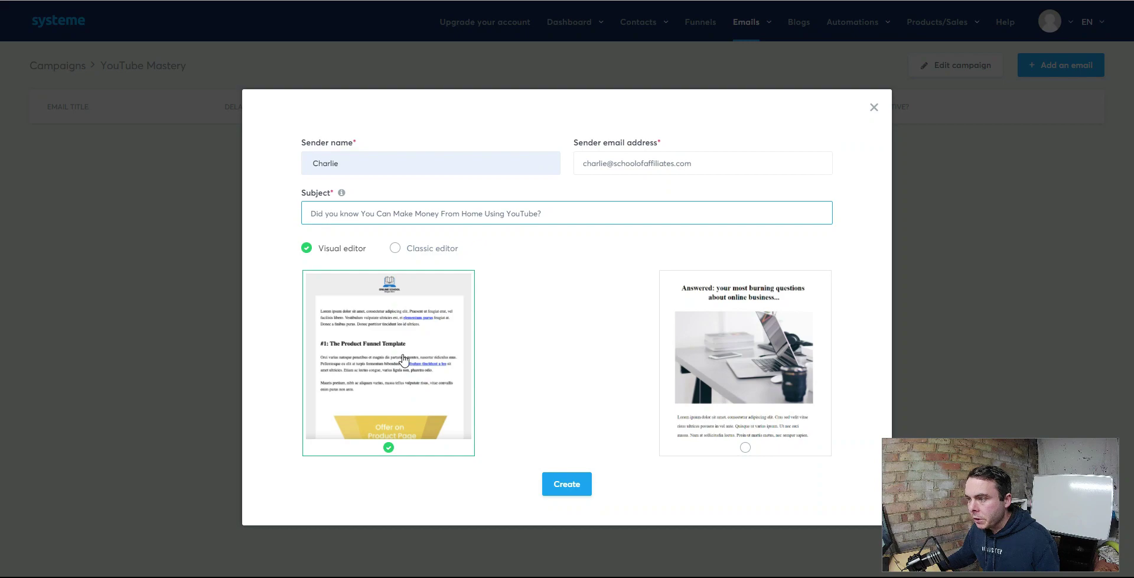
click(395, 248)
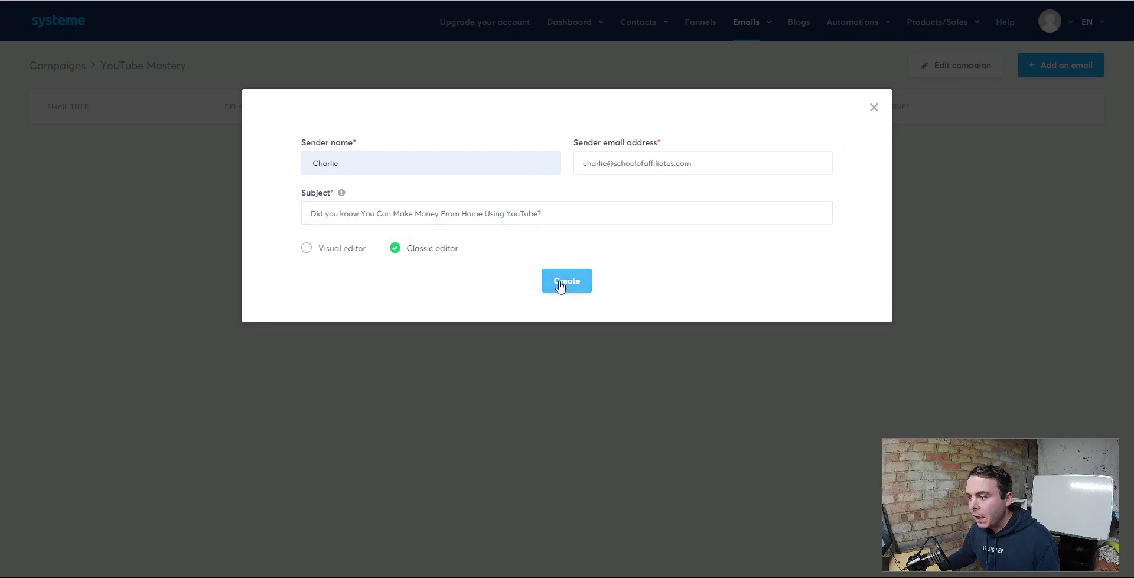
click(561, 286)
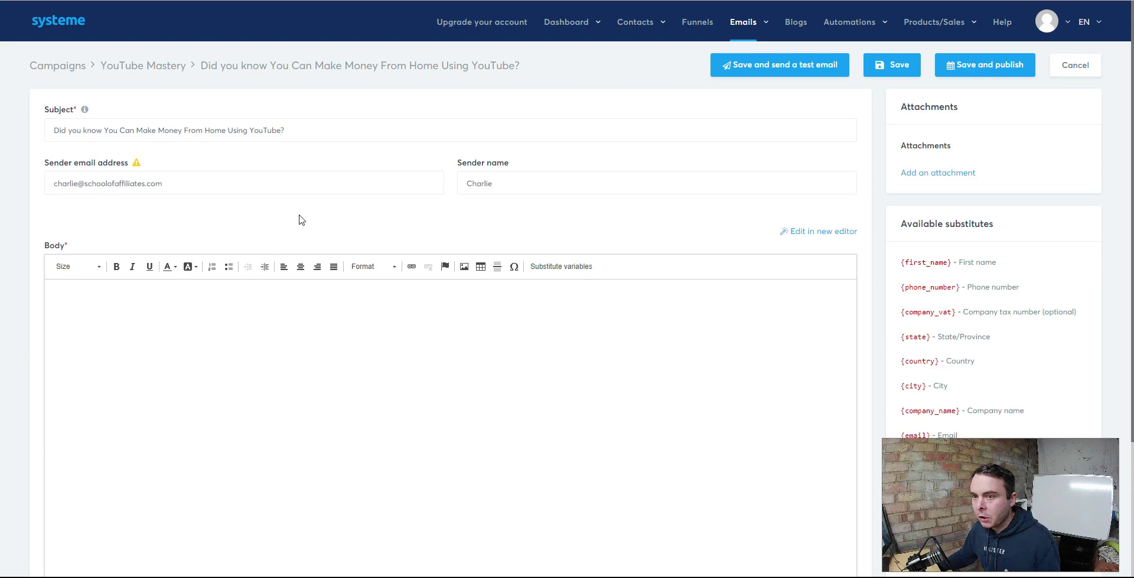
Start the email body with the greeting "Hey" followed by the First name substitute variable.
click(58, 306)
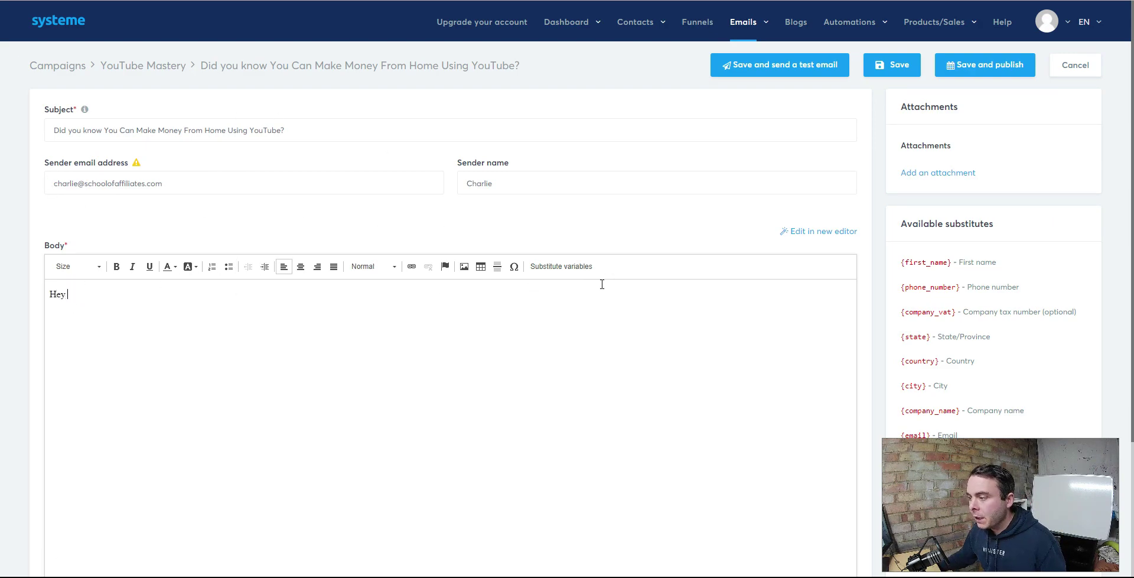
click(553, 269)
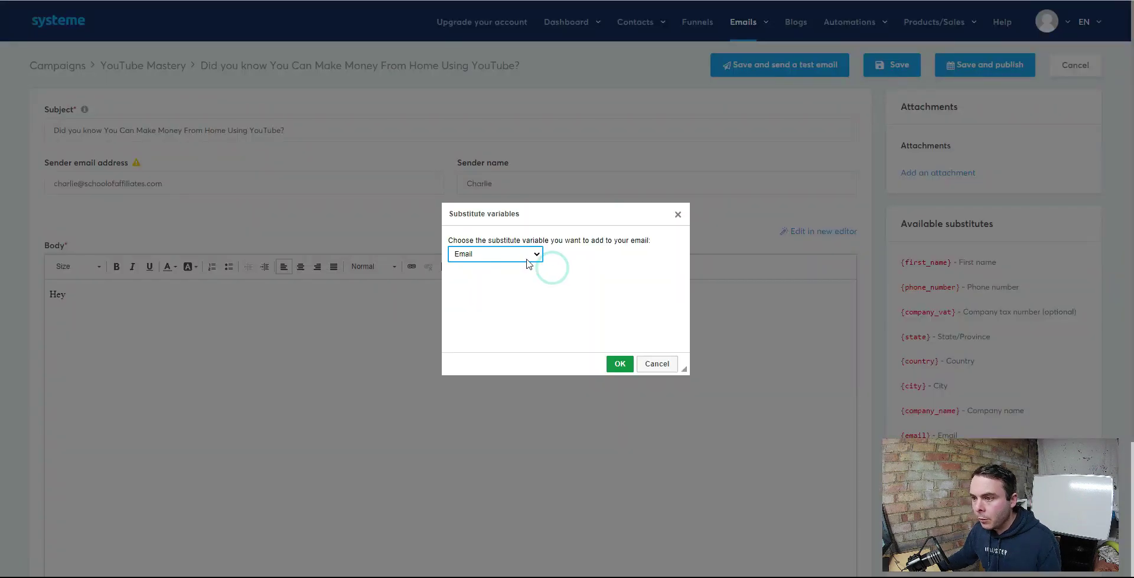
click(532, 254)
click(501, 275)
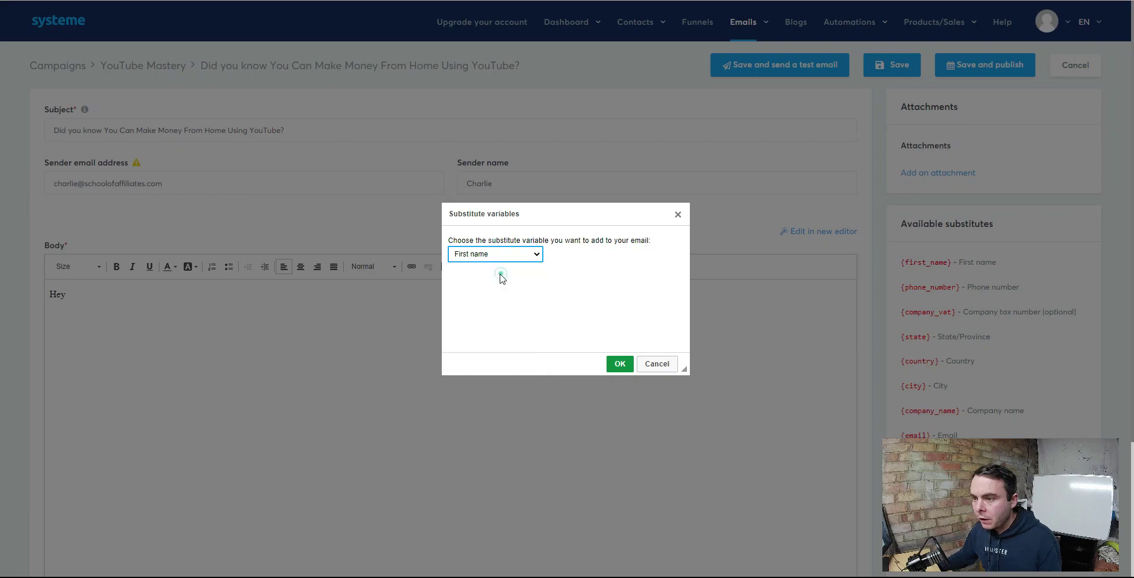
click(615, 366)
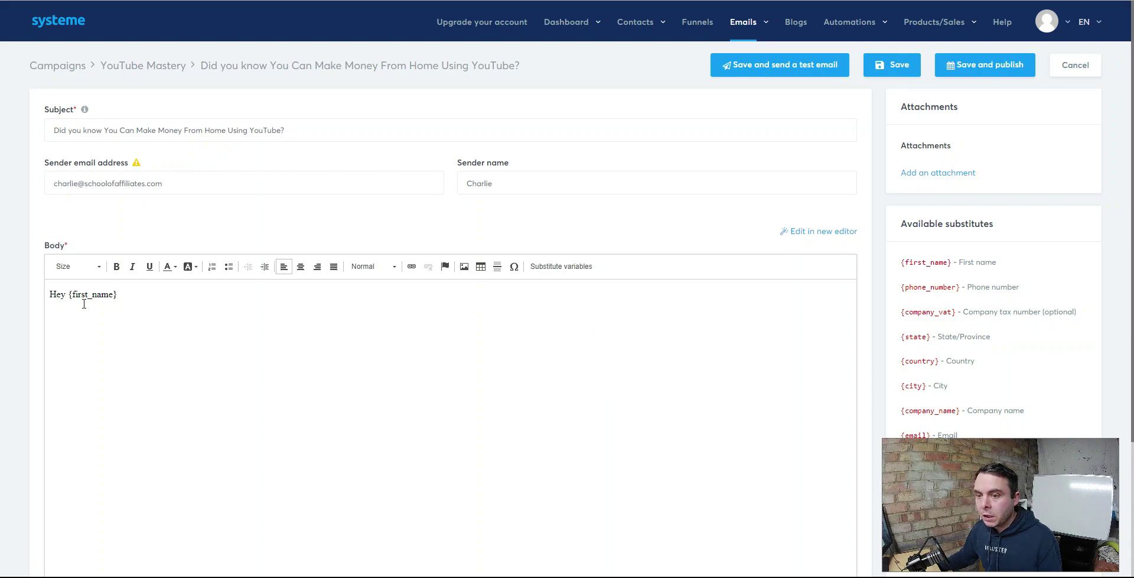
Copy the two "Introducing Tube Mastery and Monetization" paragraphs from the sales page into the email body below the greeting.
click(154, 301)
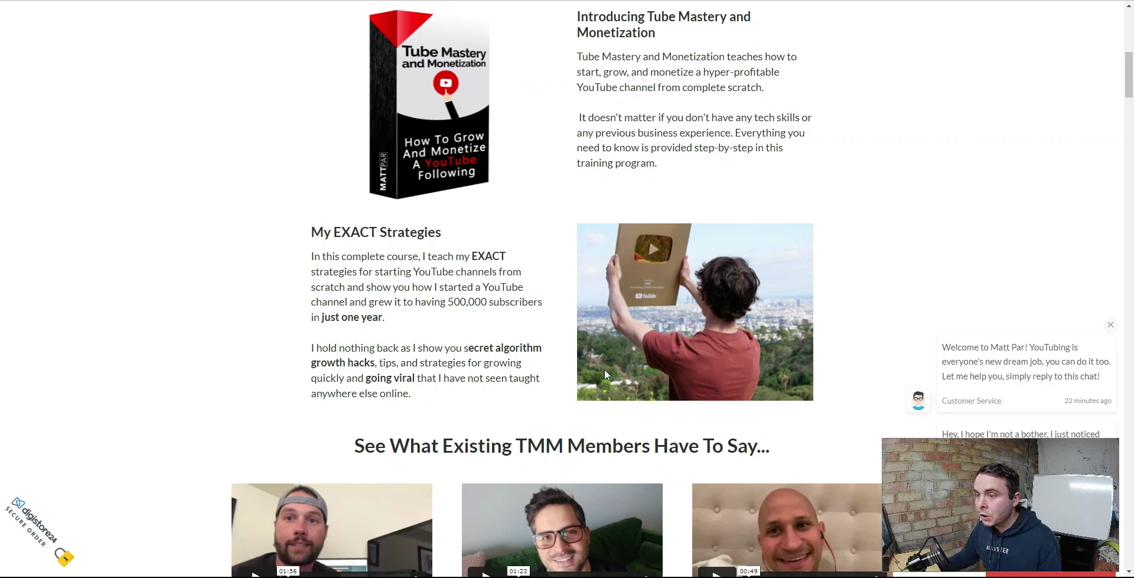
scroll(556, 330, up, 4)
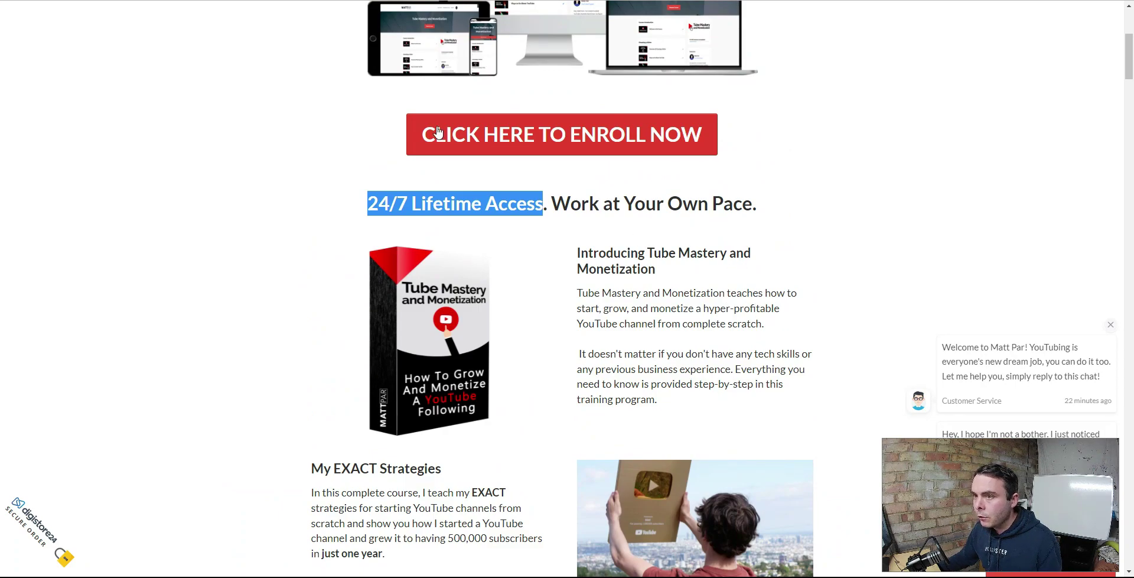
drag(670, 408, 578, 289)
key(ctrl+c)
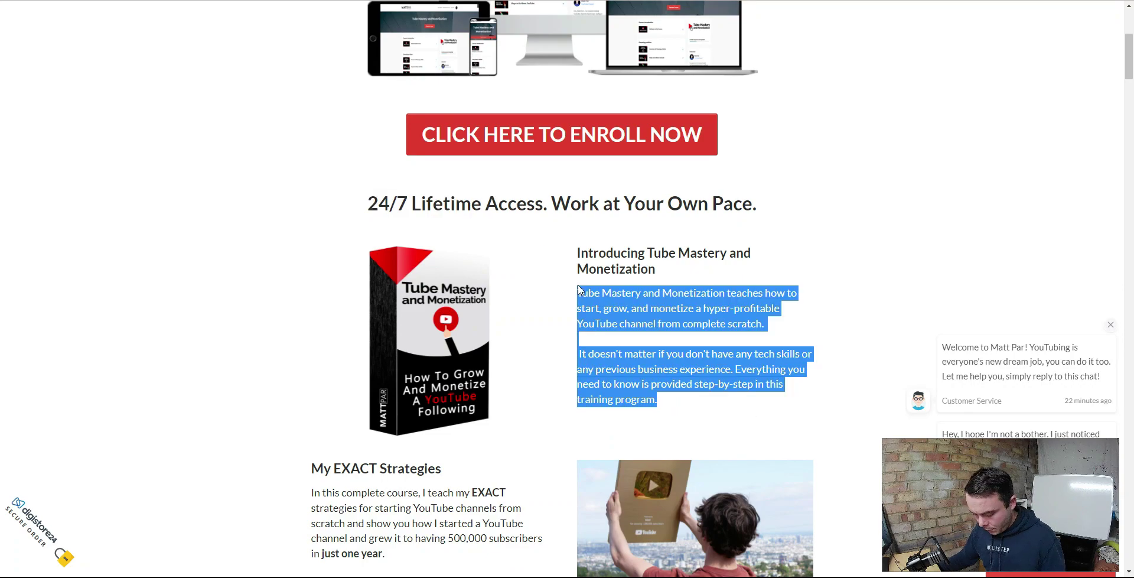
key(ctrl+Tab)
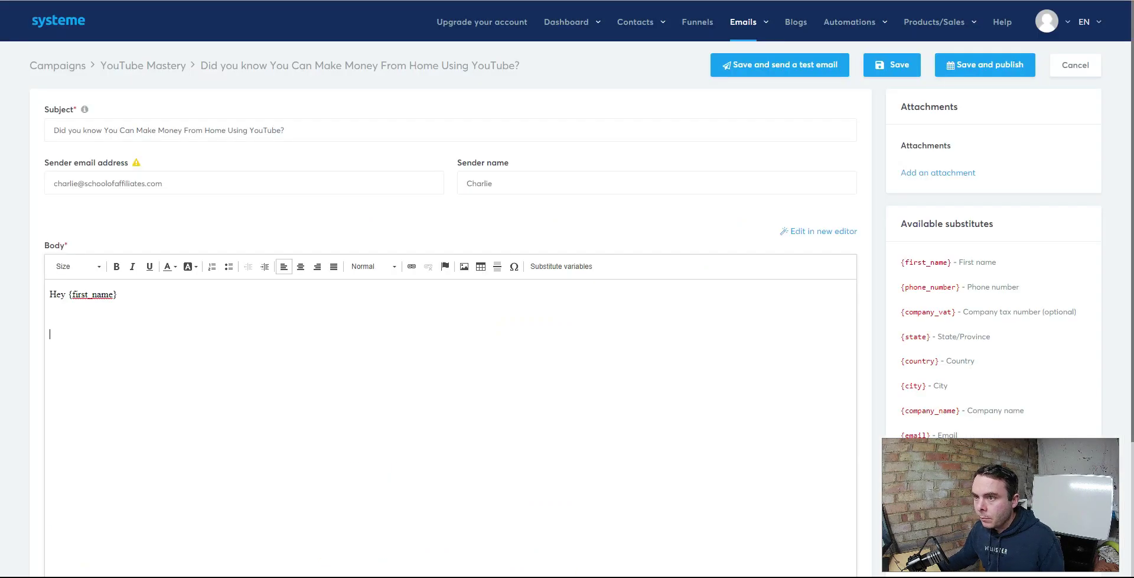
key(ctrl+v)
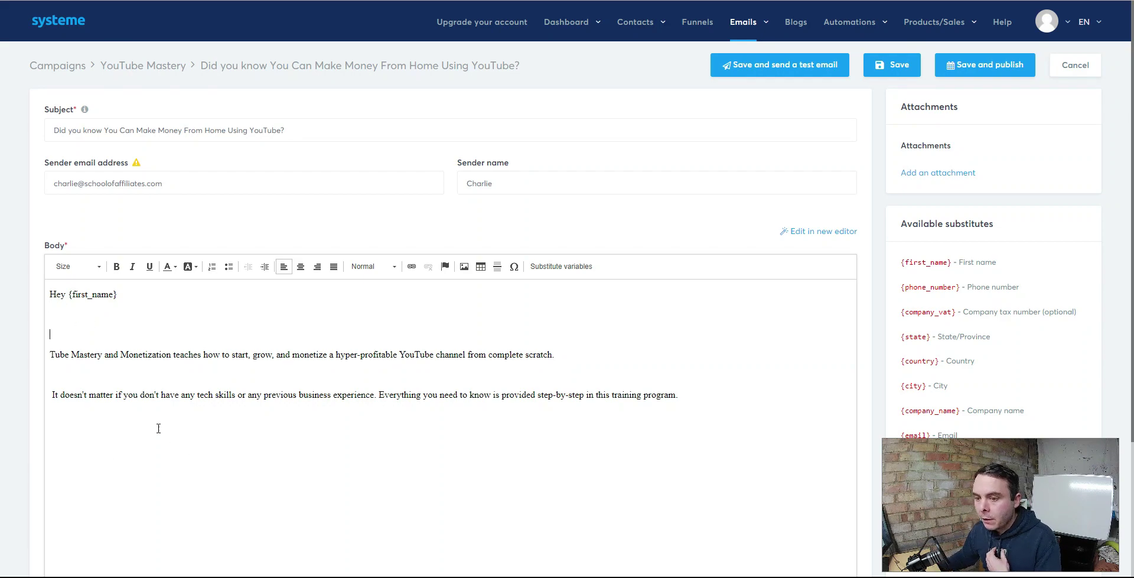
Add the line "Check It Out Here!" below the paragraphs and link it to the Tube Mastery and Monetization promolink copied from Digistore24.
click(68, 432)
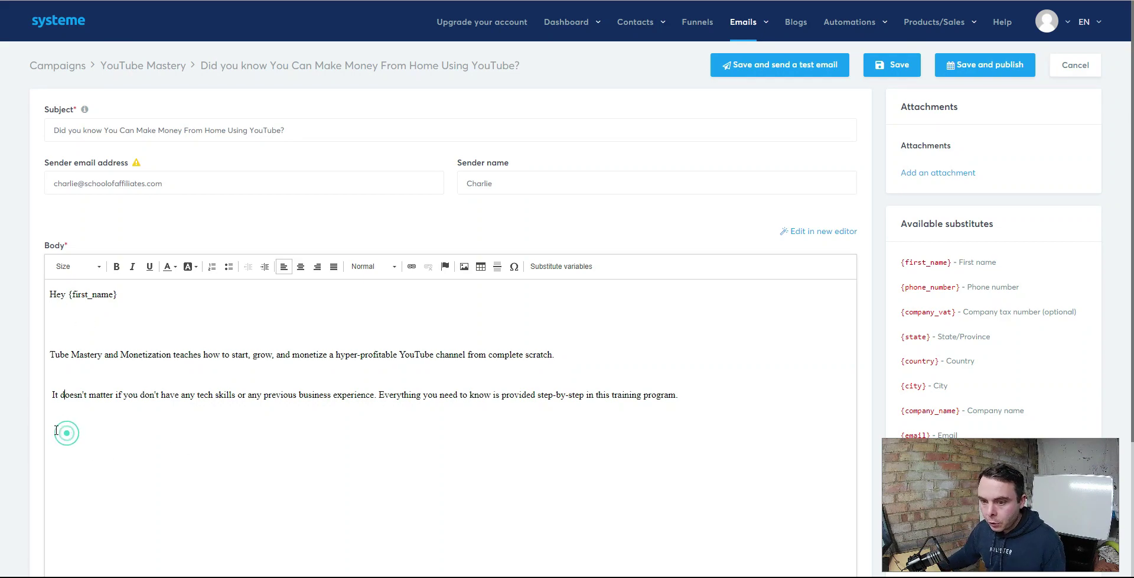
text(Check It Out Here!)
drag(104, 435, 49, 434)
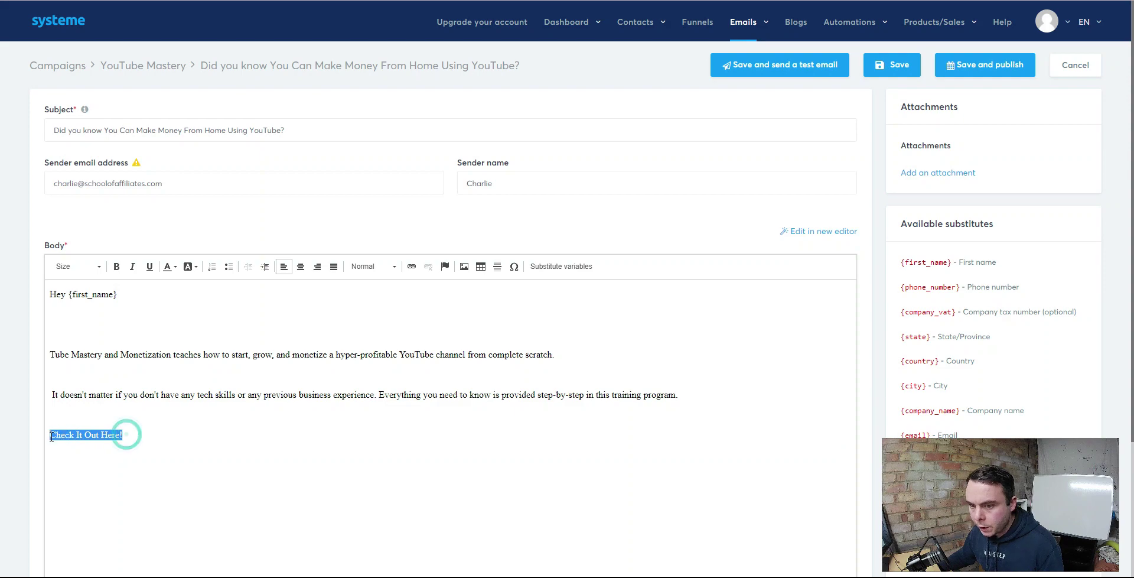
click(411, 267)
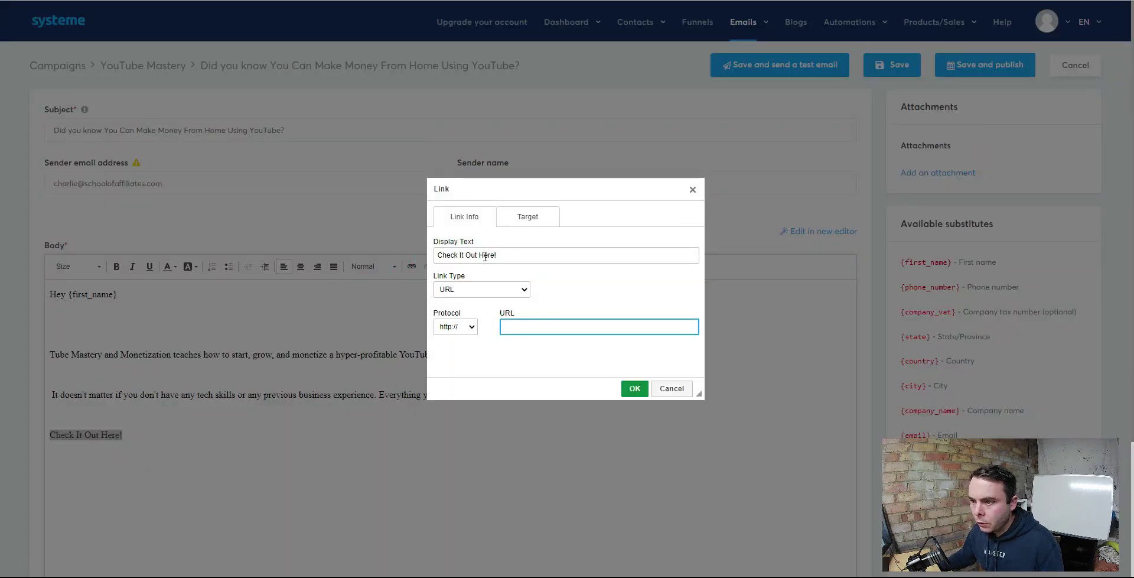
click(528, 324)
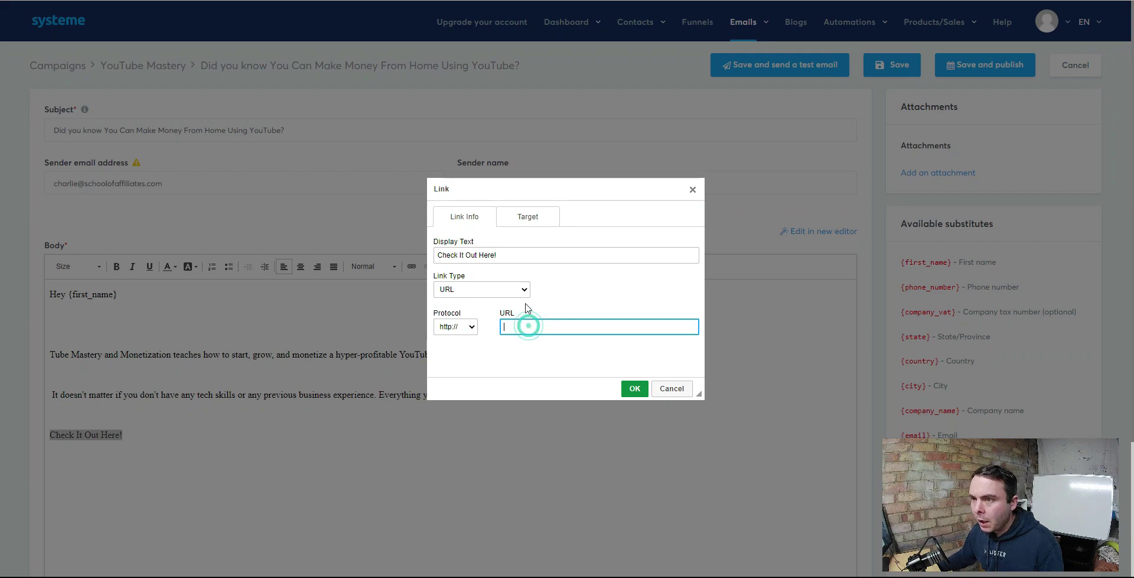
key(ctrl+Tab)
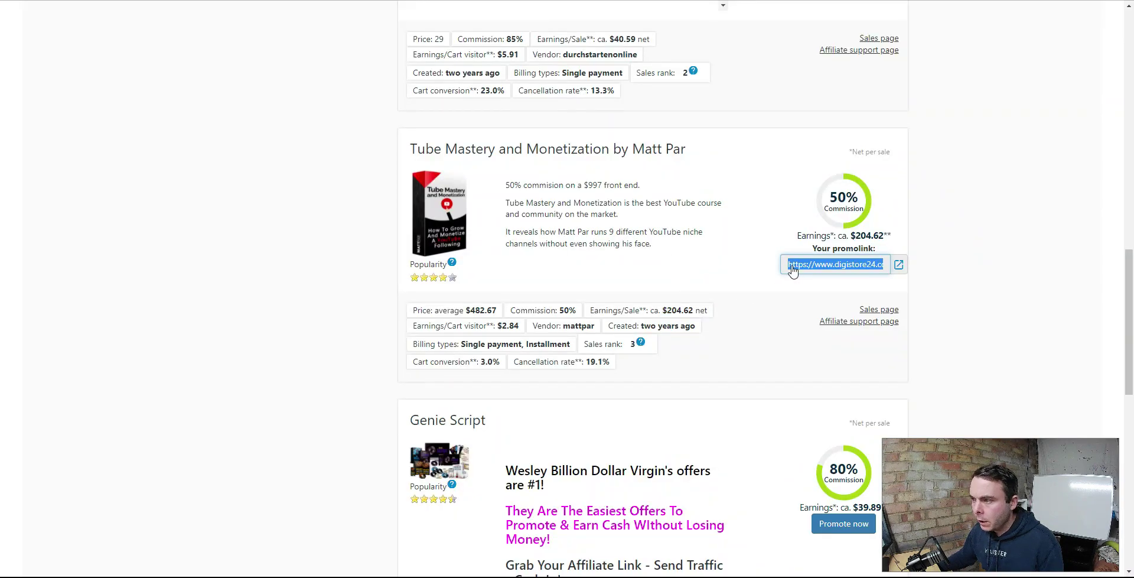
click(818, 285)
click(818, 264)
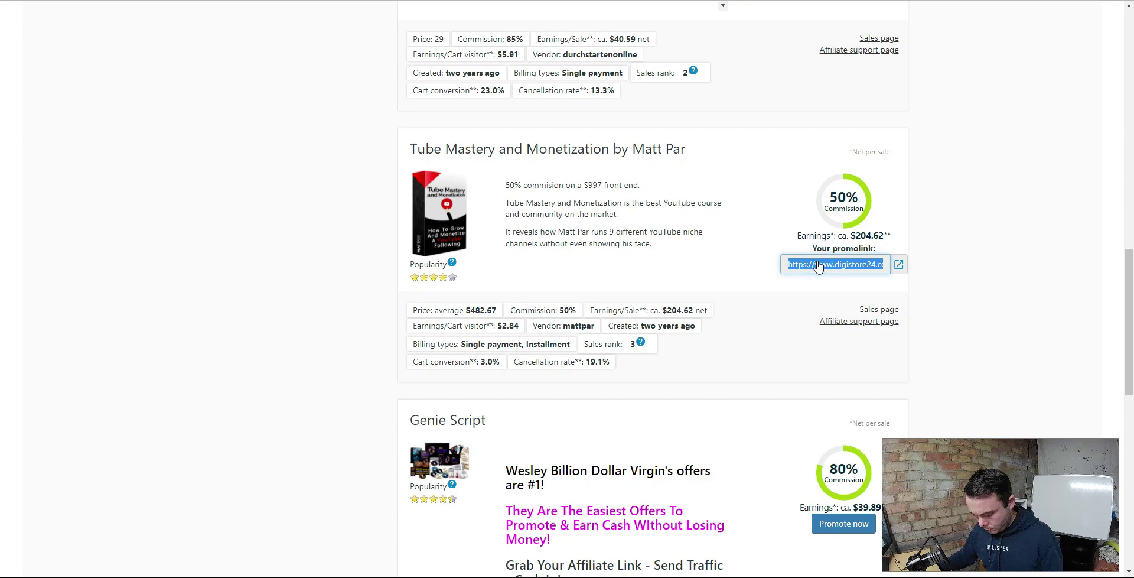
key(ctrl+c)
key(ctrl+Tab)
key(ctrl+v)
click(630, 387)
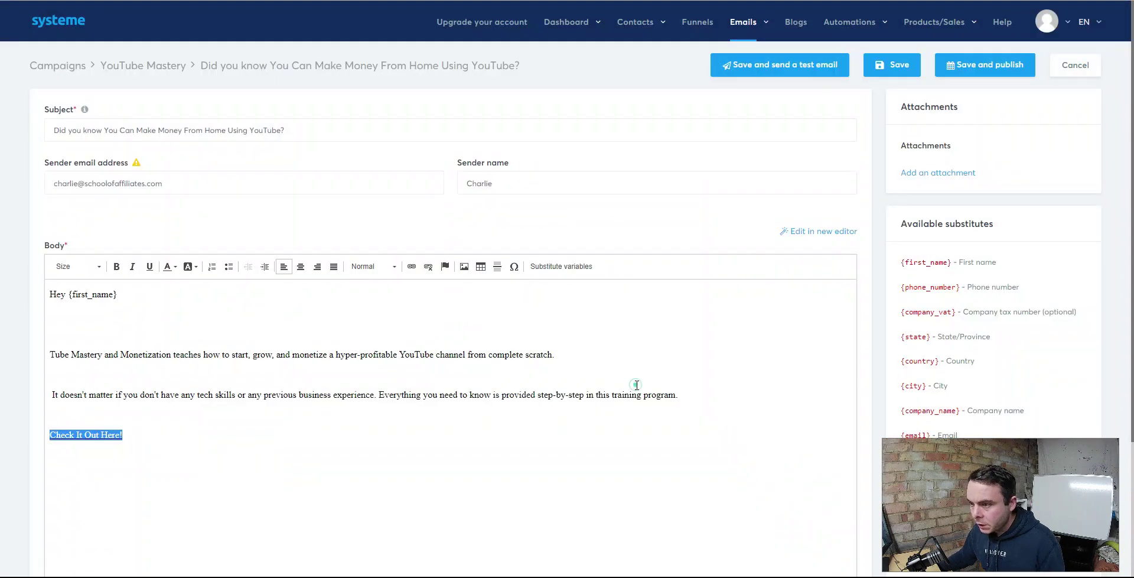
click(576, 436)
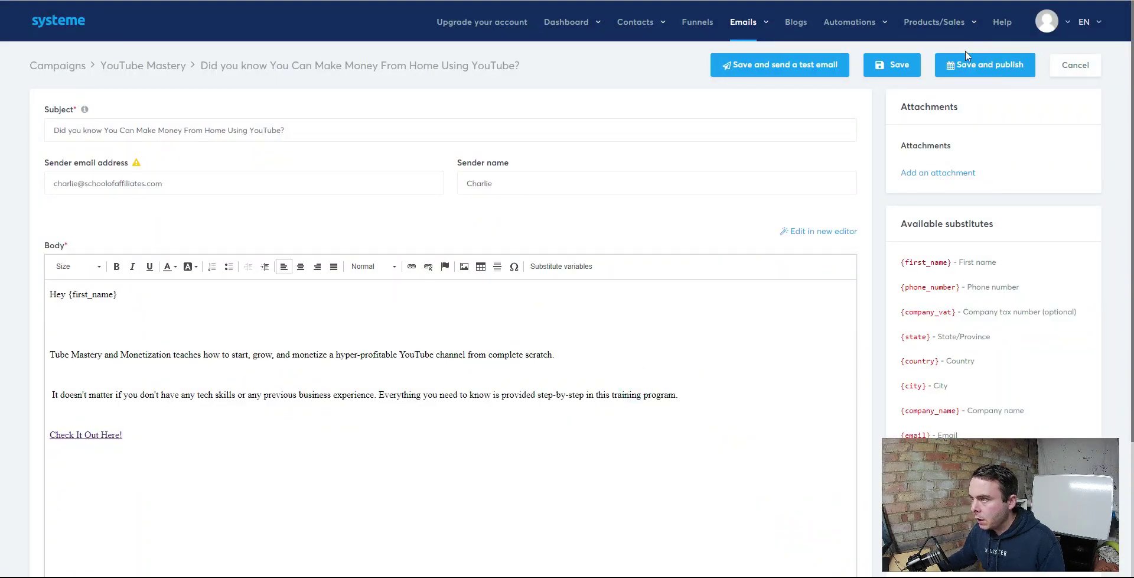
Save and publish the email with a sending delay of 0 days.
click(985, 64)
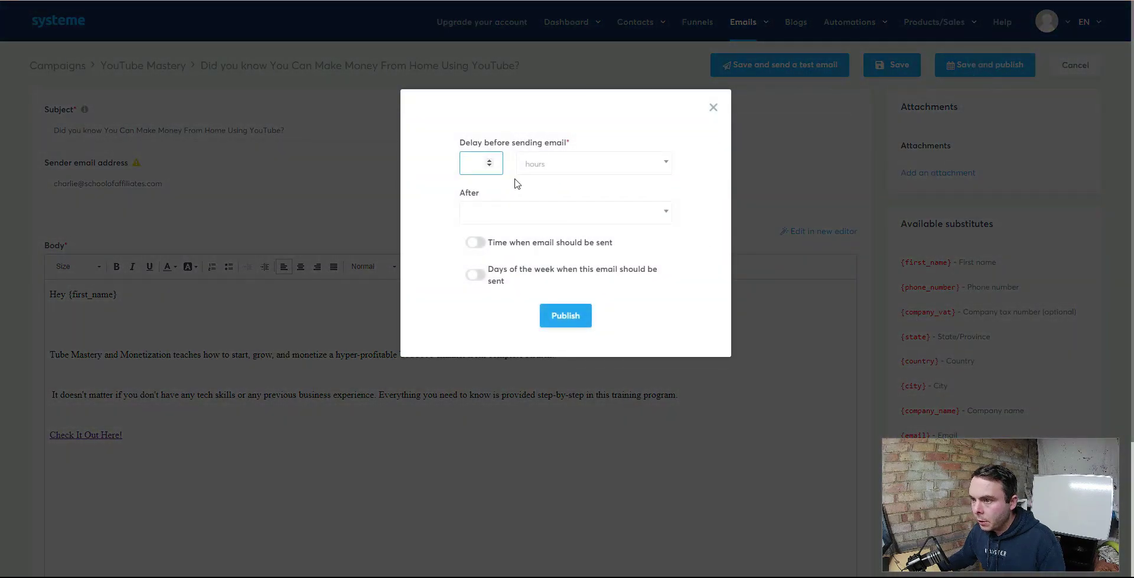
click(594, 165)
click(553, 207)
click(488, 164)
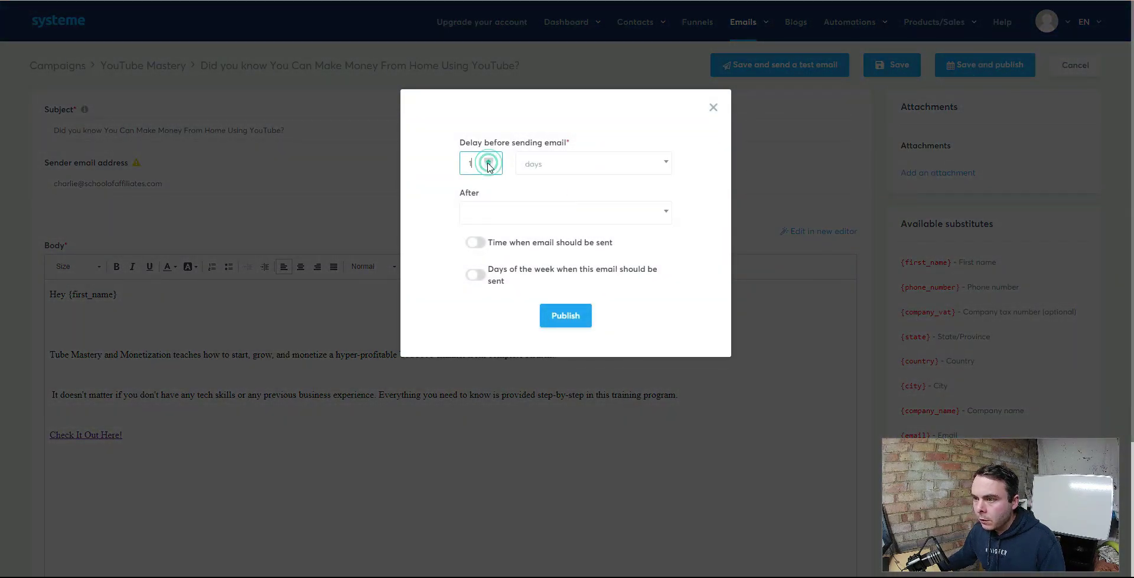
click(487, 166)
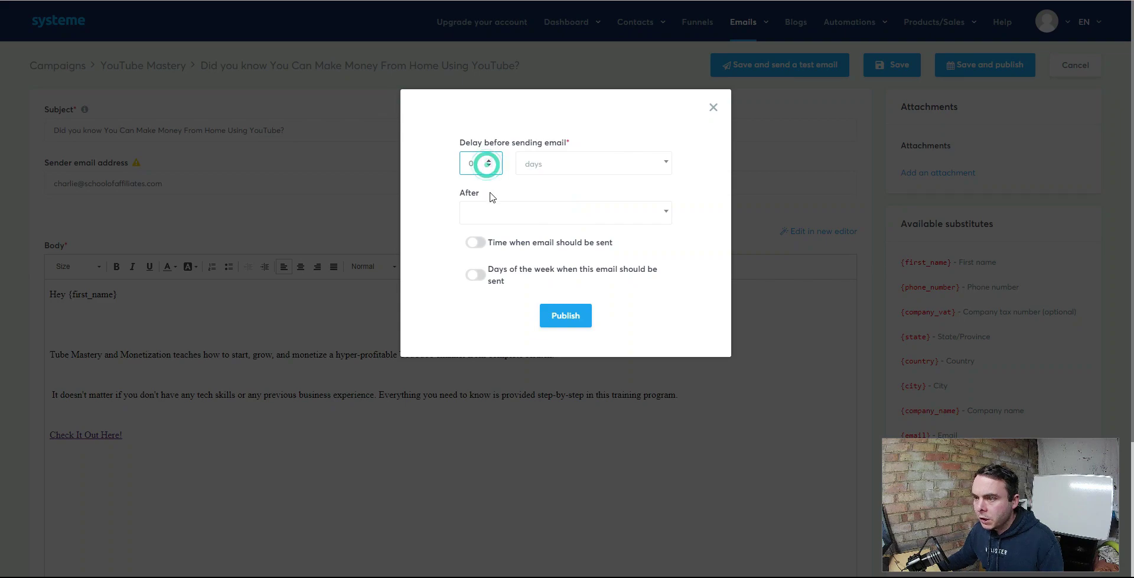
click(670, 213)
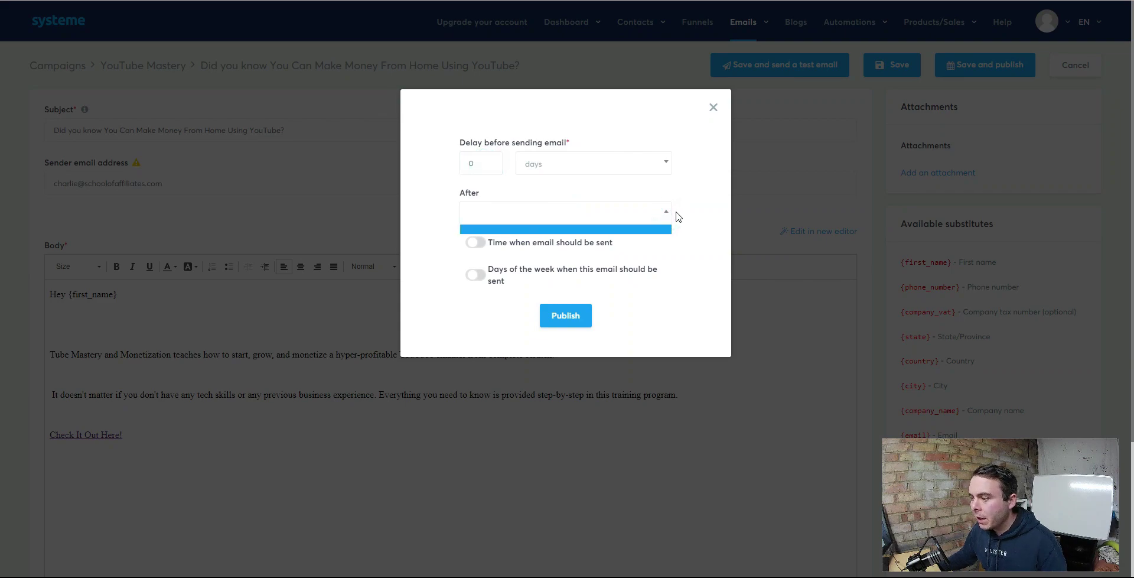
click(690, 211)
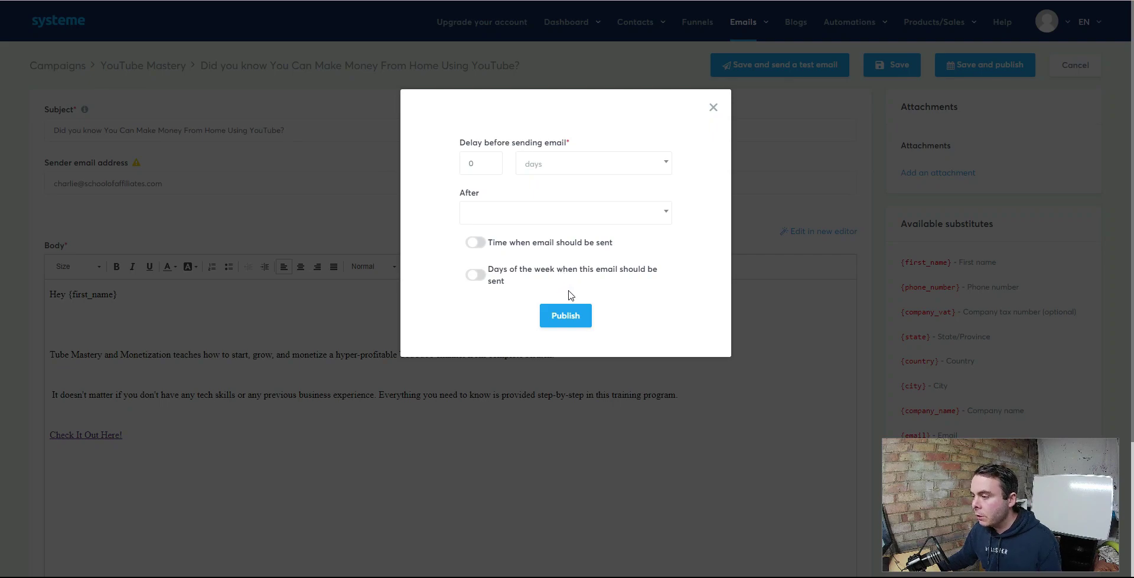
click(572, 322)
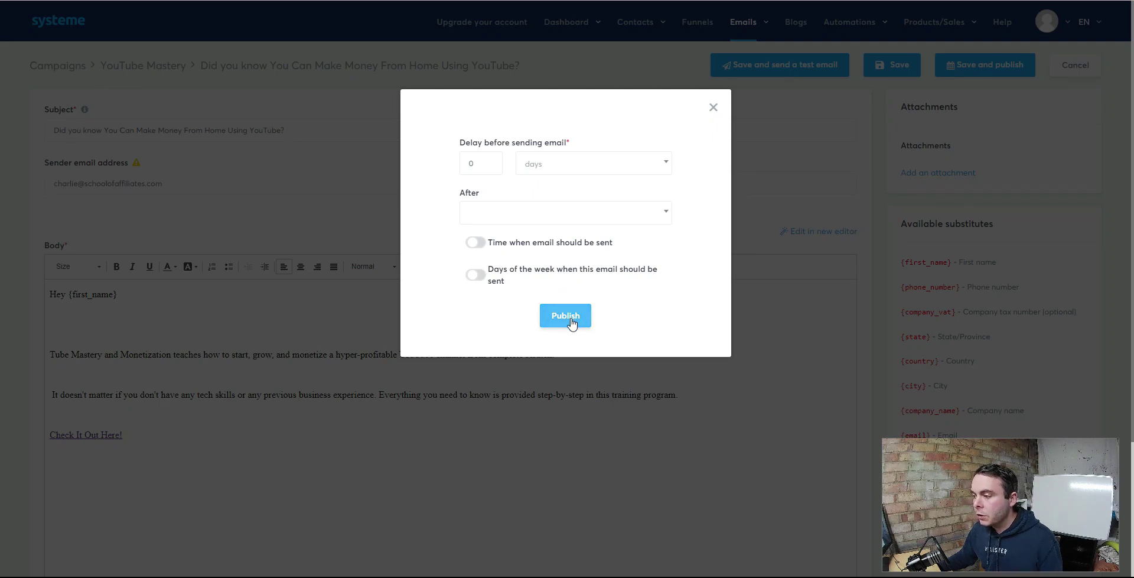
click(571, 319)
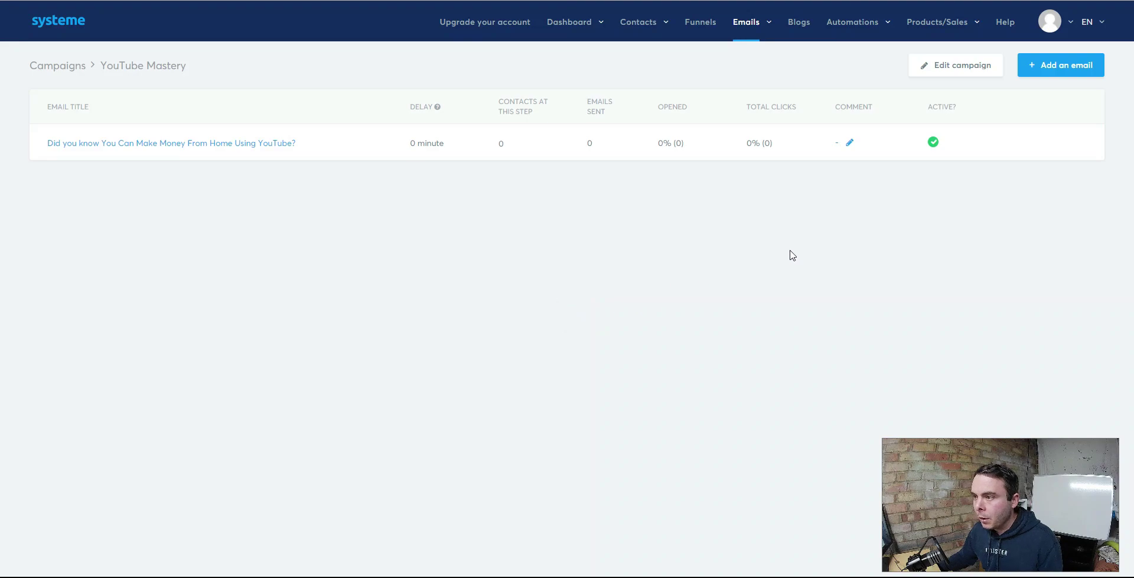
Add a form-subscription automation rule to the Youtube Mastery funnel's Squeeze page that subscribes contacts to the YouTube Mastery campaign, and save it.
click(698, 24)
click(739, 165)
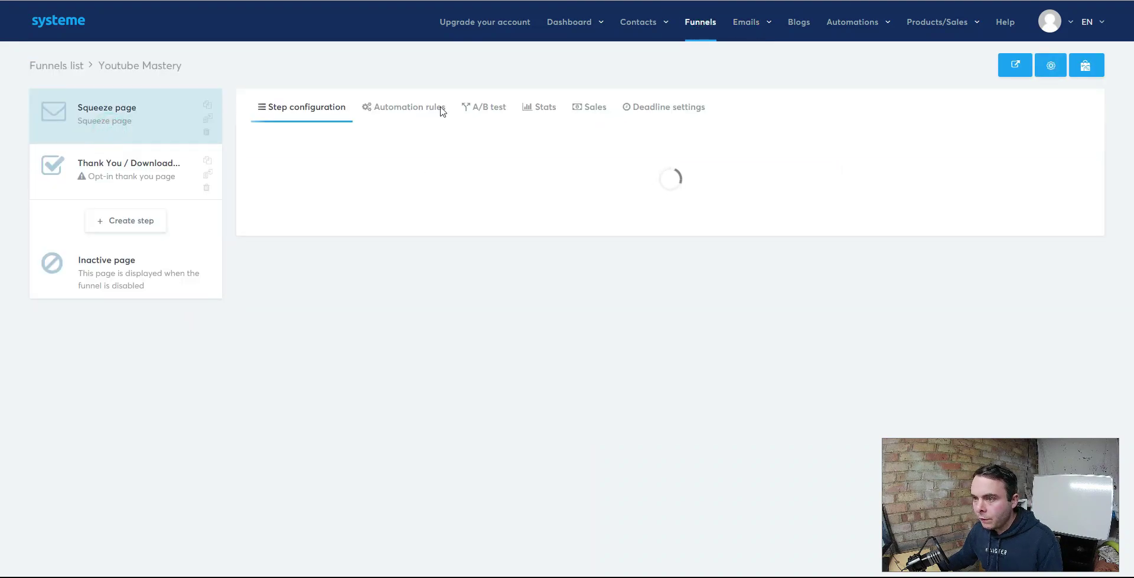
click(390, 106)
click(1057, 150)
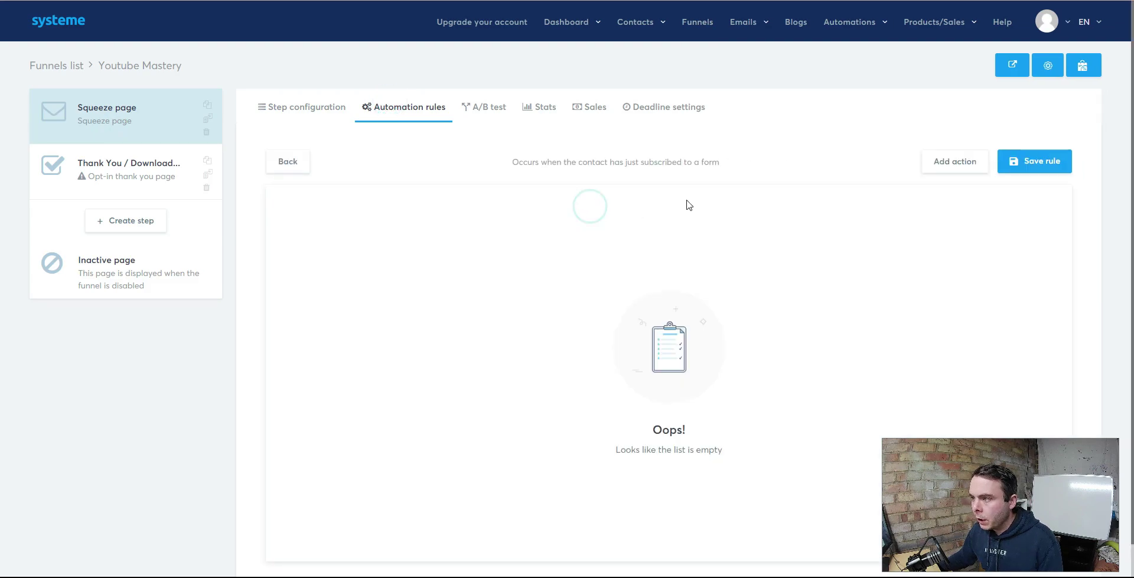
click(952, 161)
click(571, 161)
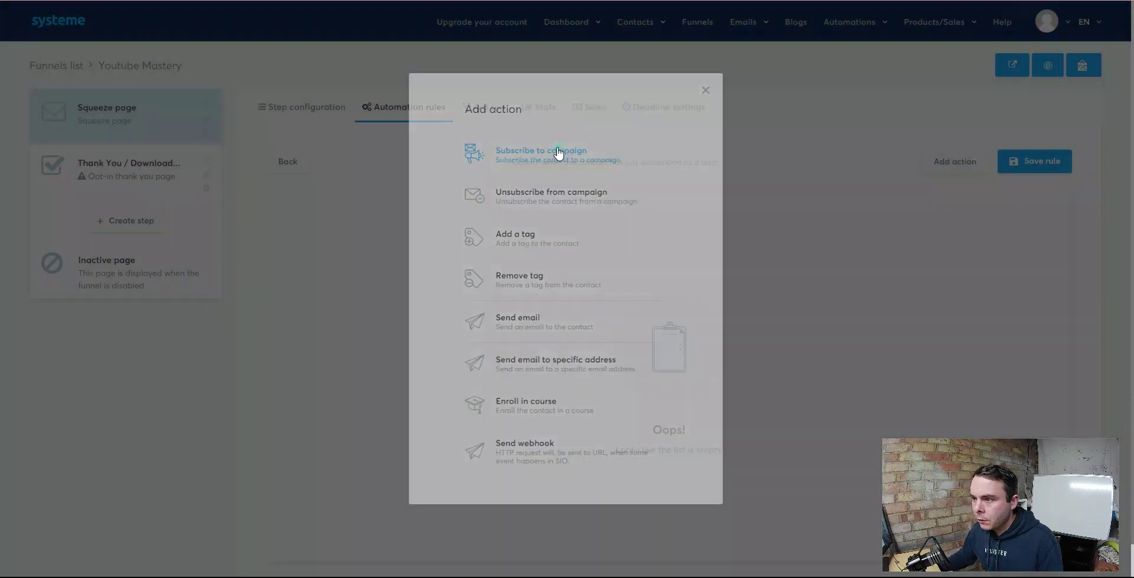
click(922, 231)
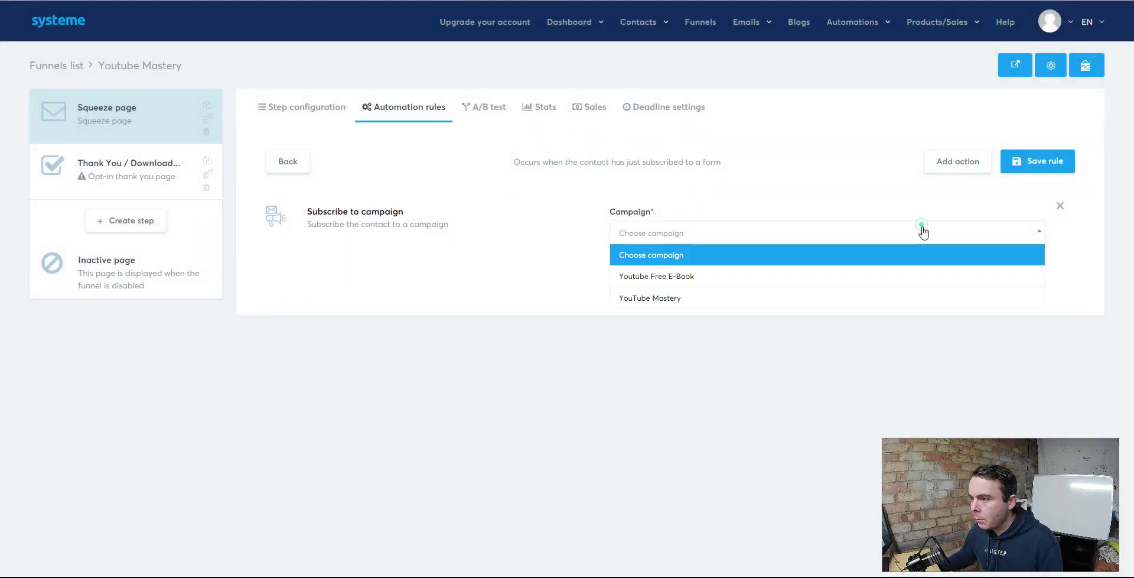
click(677, 298)
click(1044, 163)
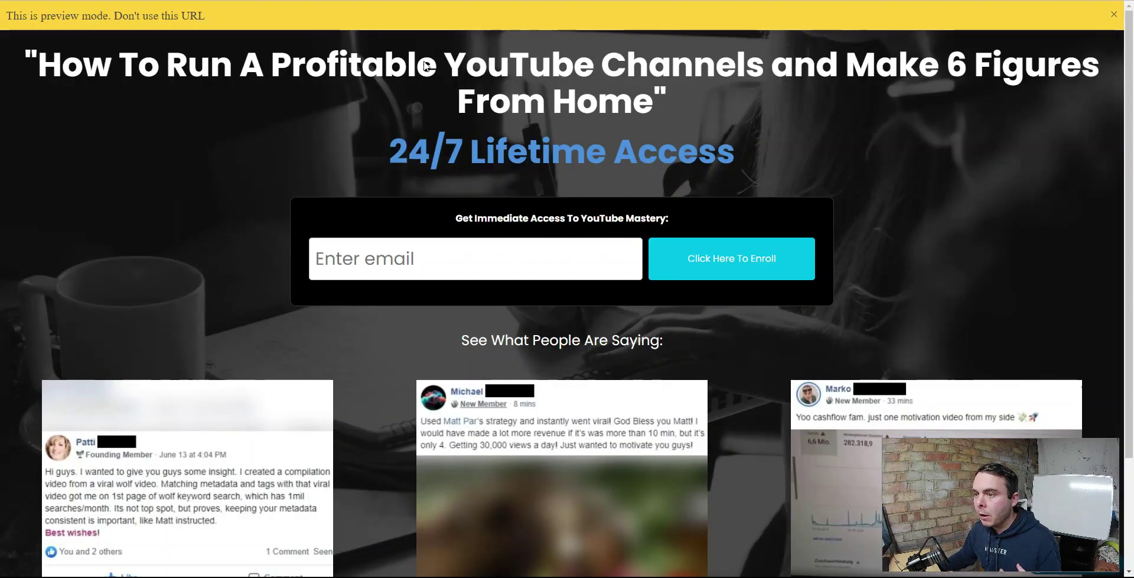
Test the squeeze page by opening its public URL in a new browser tab and enrolling through to the offer's sales page.
click(454, 263)
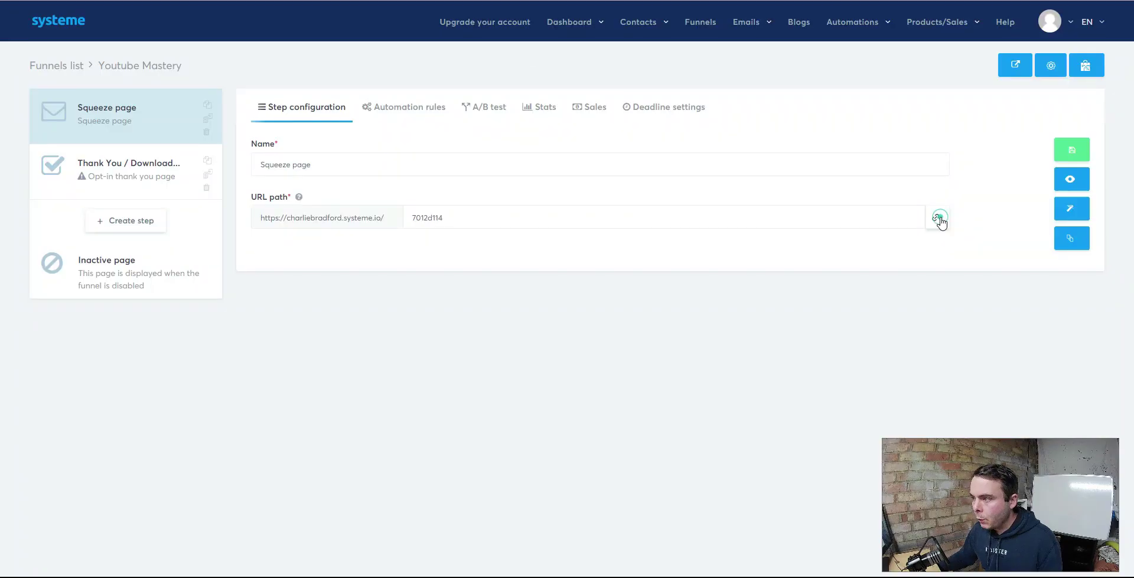
click(939, 218)
key(ctrl+t)
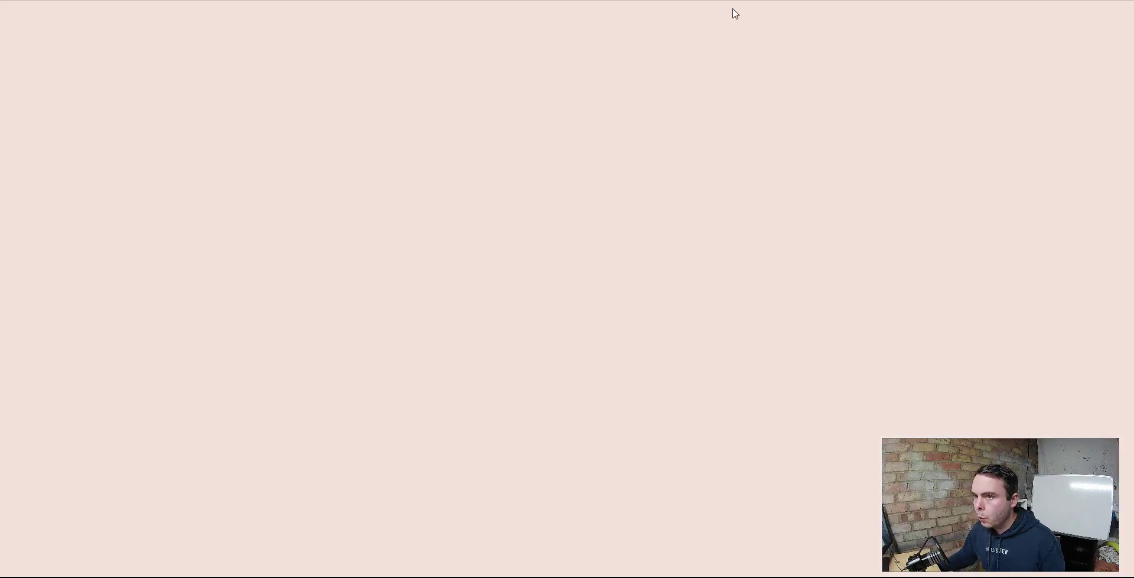
key(ctrl+v)
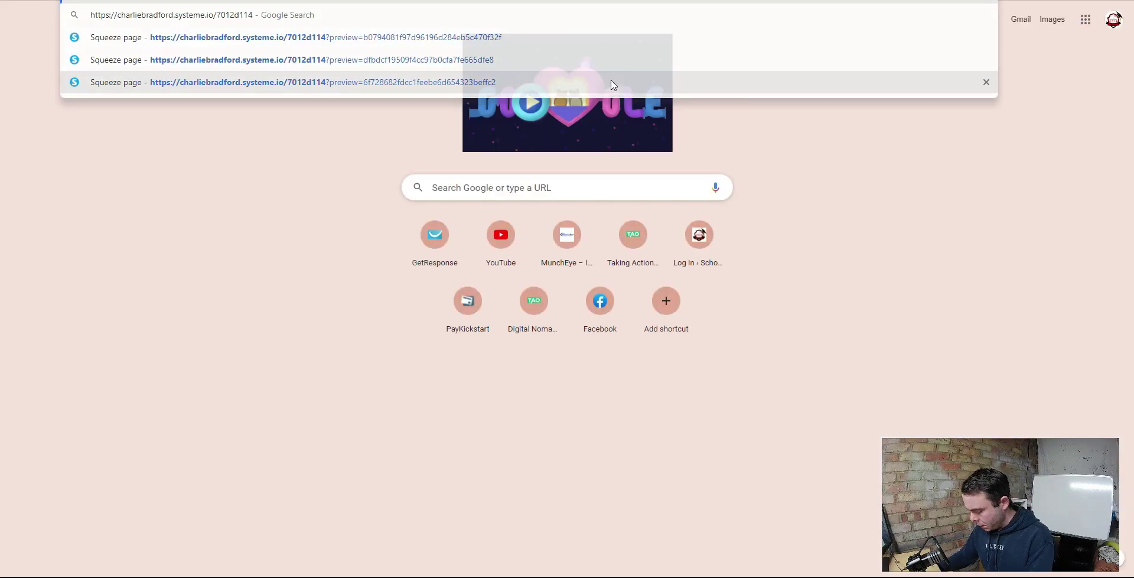
key(Return)
click(766, 271)
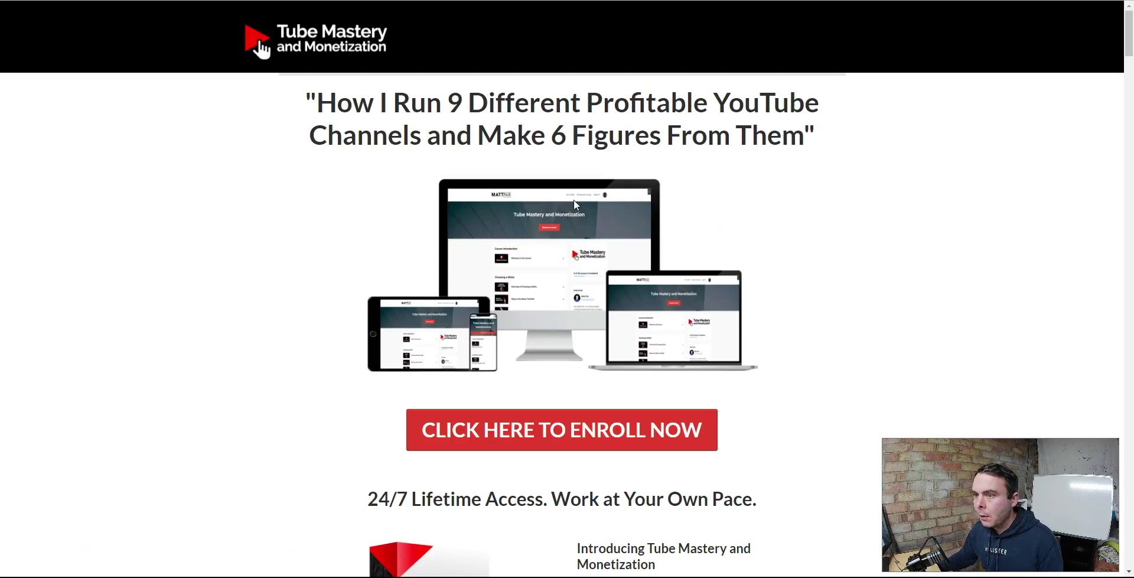
scroll(744, 199, down, 3)
scroll(744, 200, up, 3)
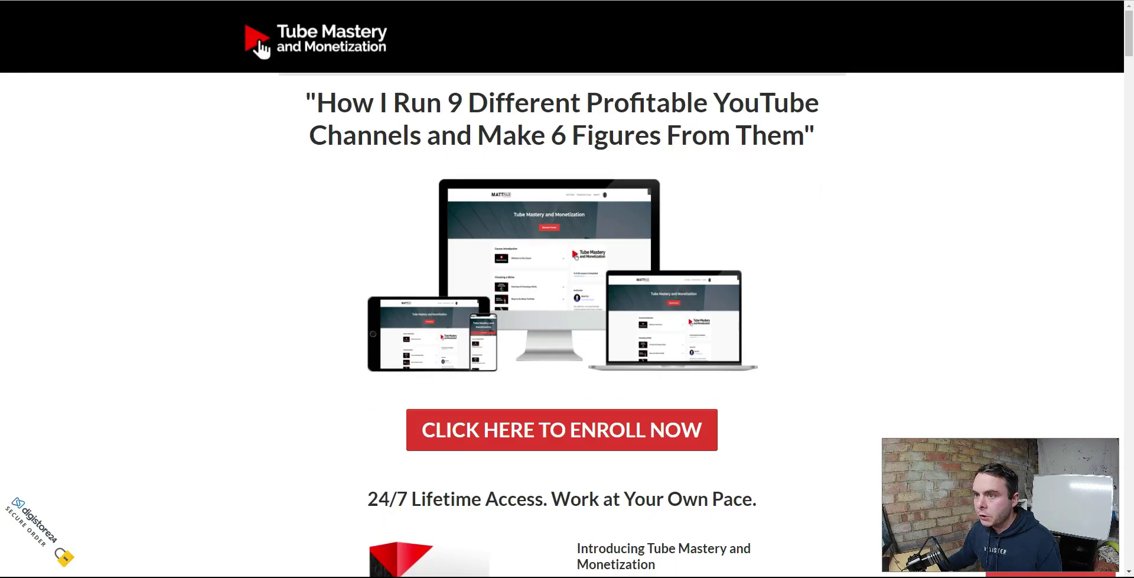
key(ctrl+w)
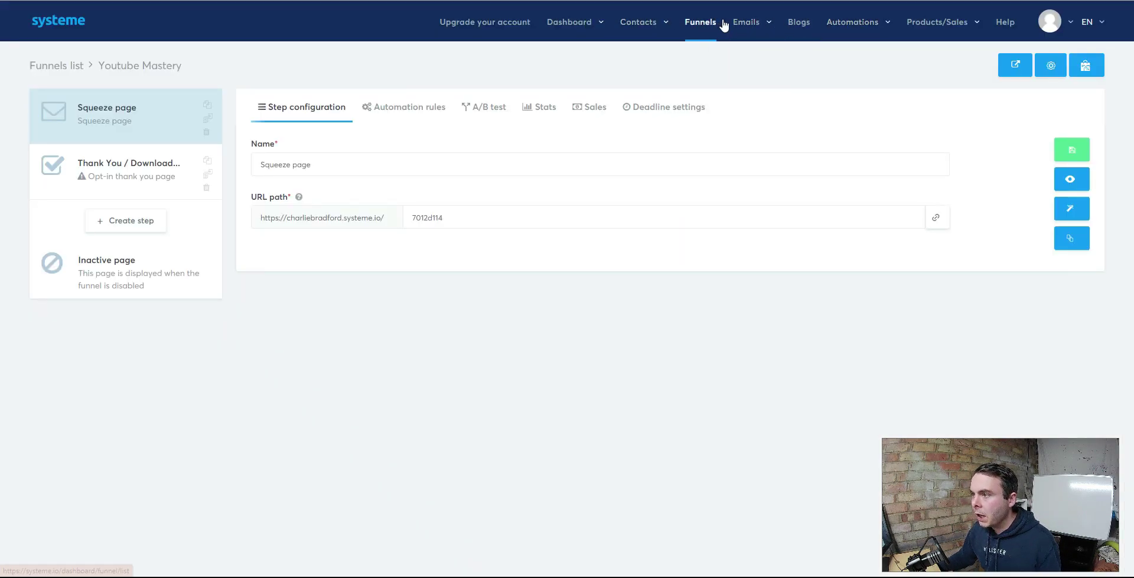
Open the list of email campaigns.
mouse_move(743, 23)
click(743, 65)
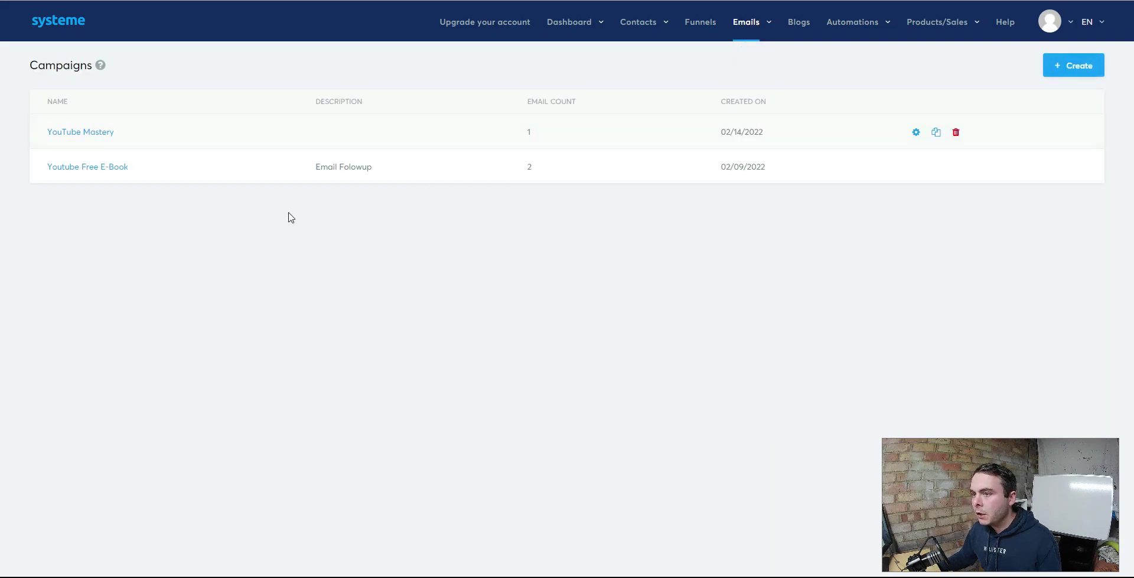